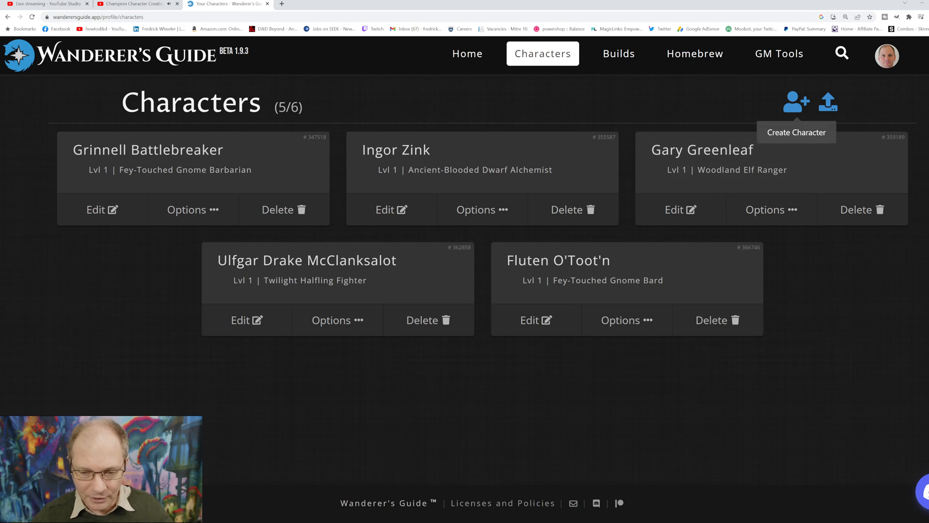
Step: Create a new character and name it Slashimus Maximus
left_click(796, 102)
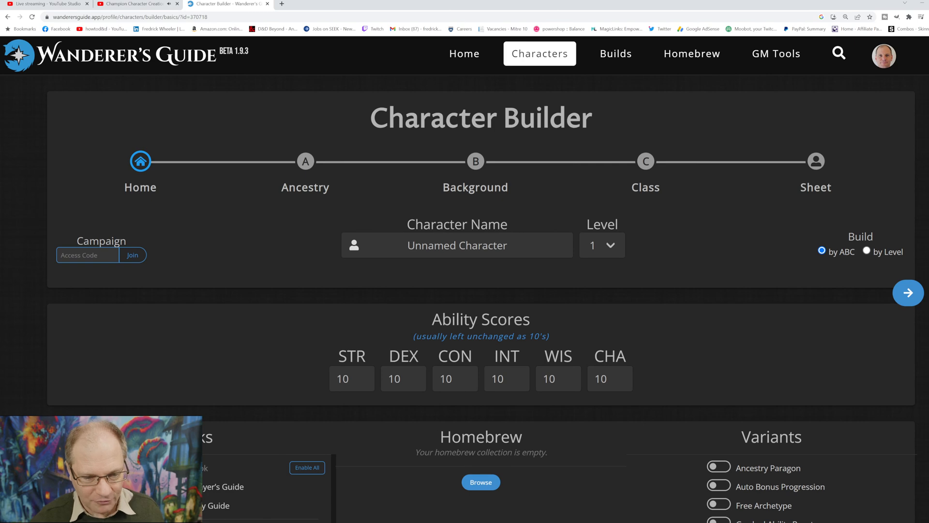
left_click_drag(514, 246, 406, 246)
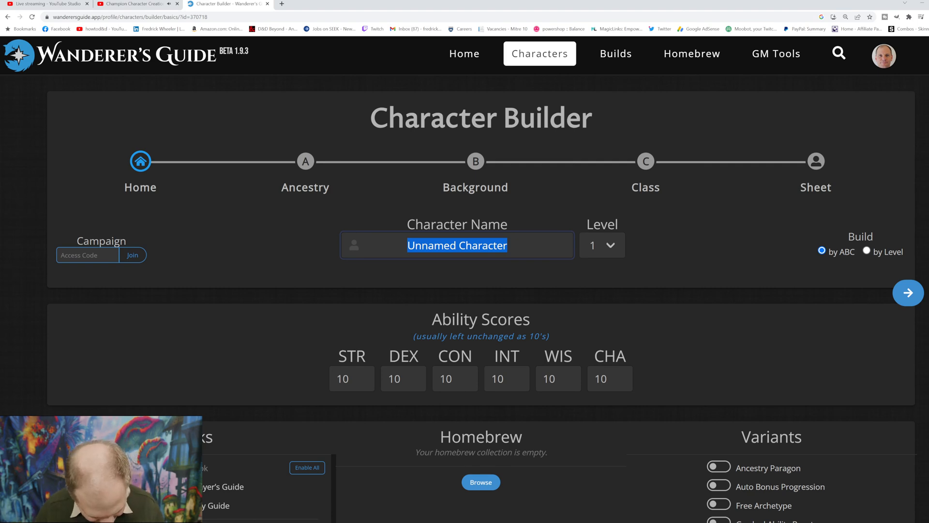
type("Slash")
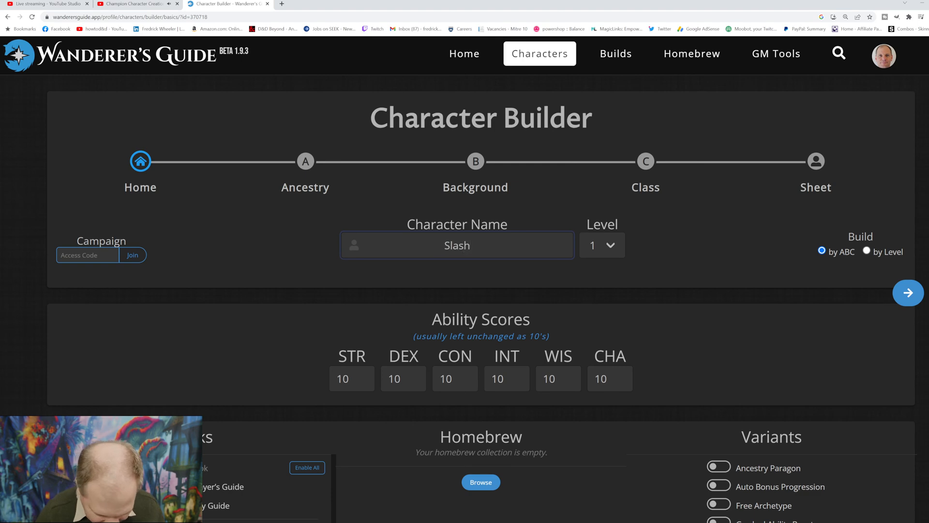
type("imus ")
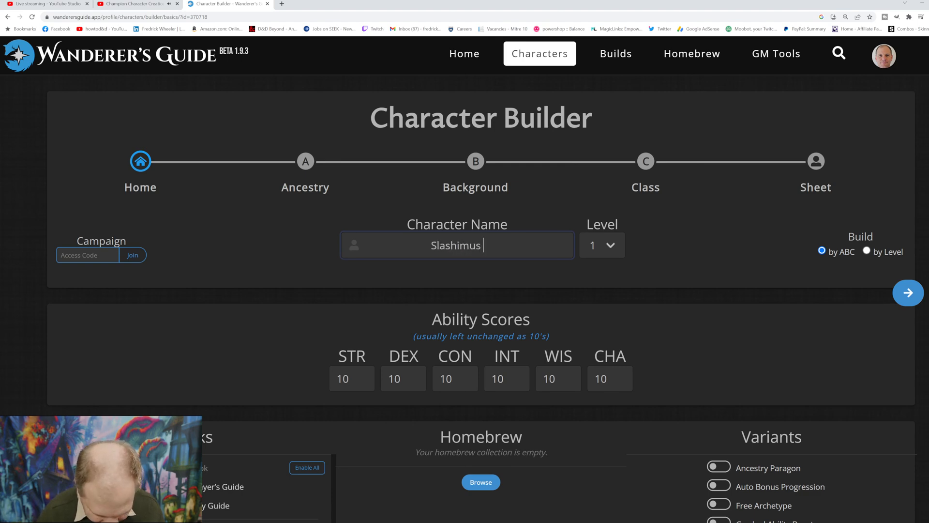
type("Max")
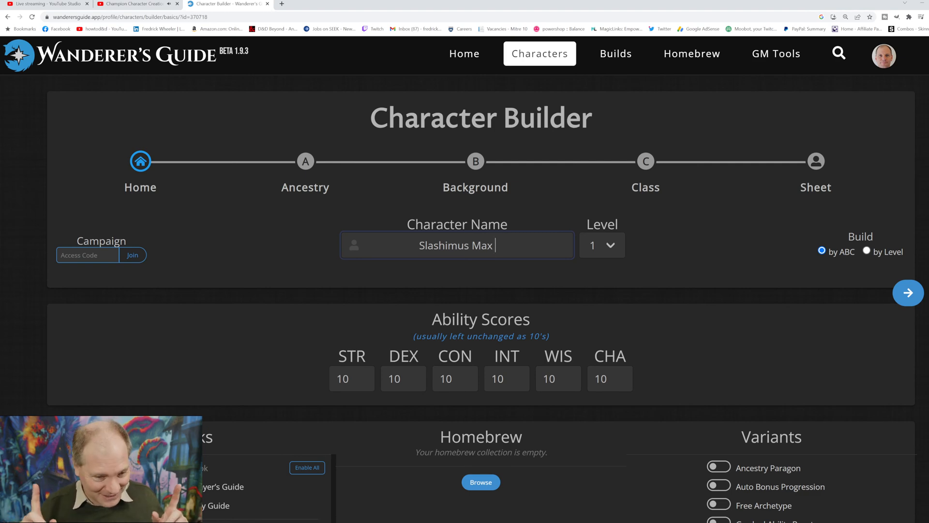
key("BackSpace")
type("i")
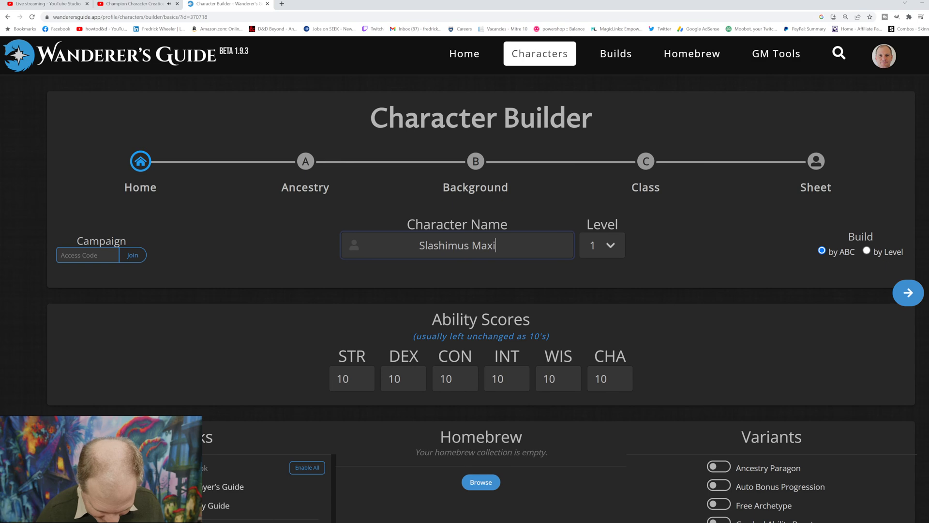
type("mus")
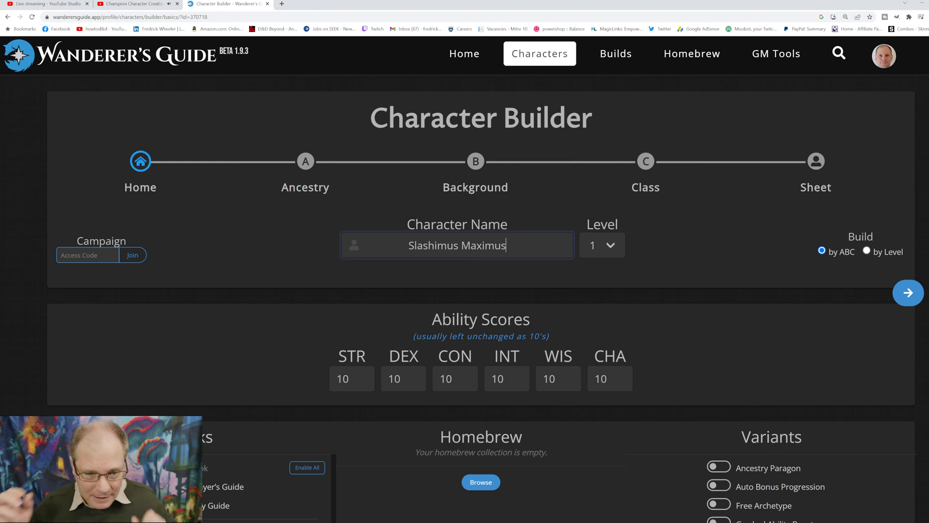
key("Tab")
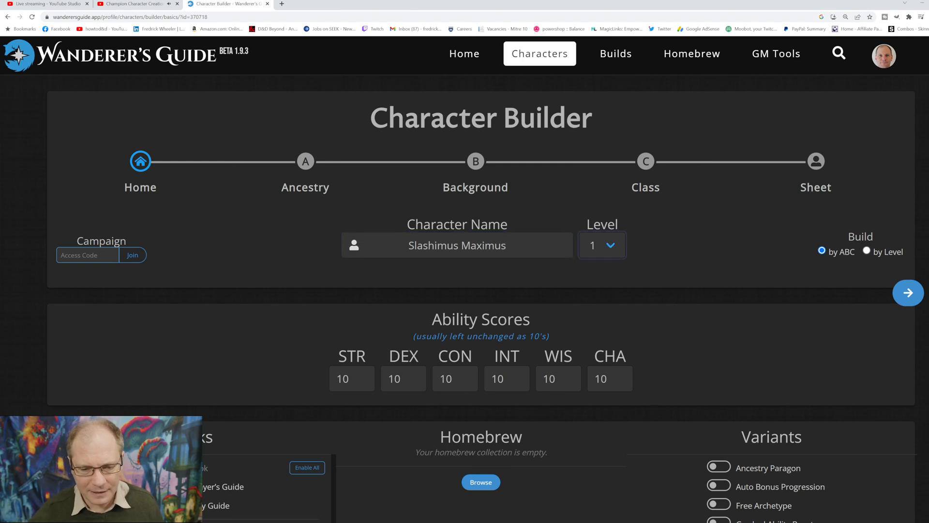
key("Tab")
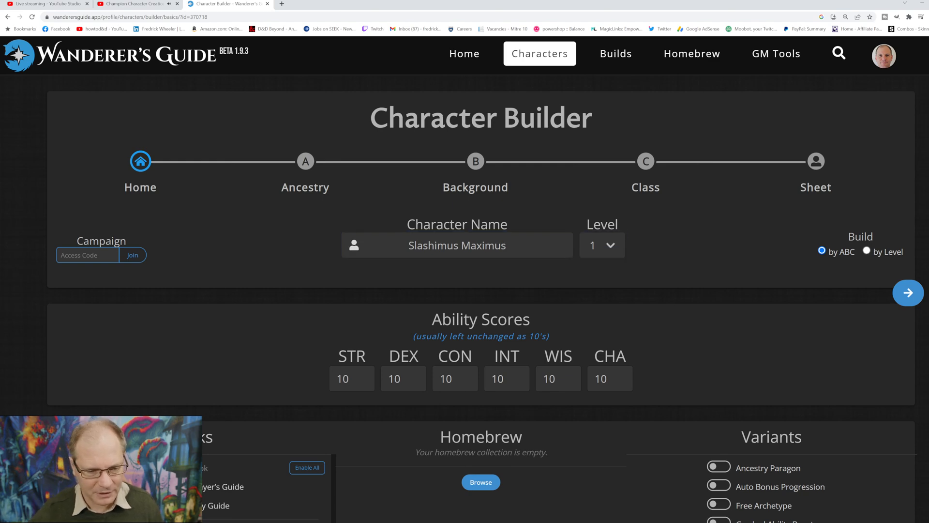
scroll(480, 280, "down", 3)
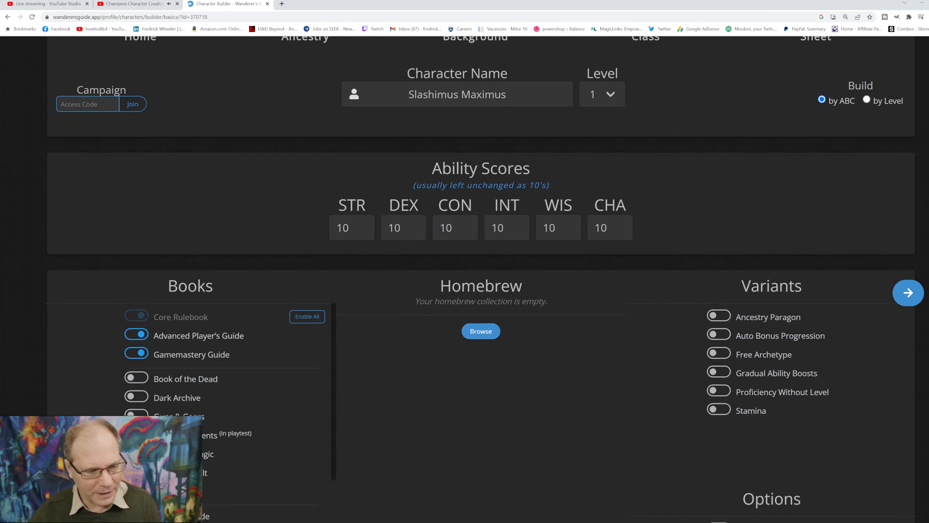
left_click(137, 377)
left_click(136, 397)
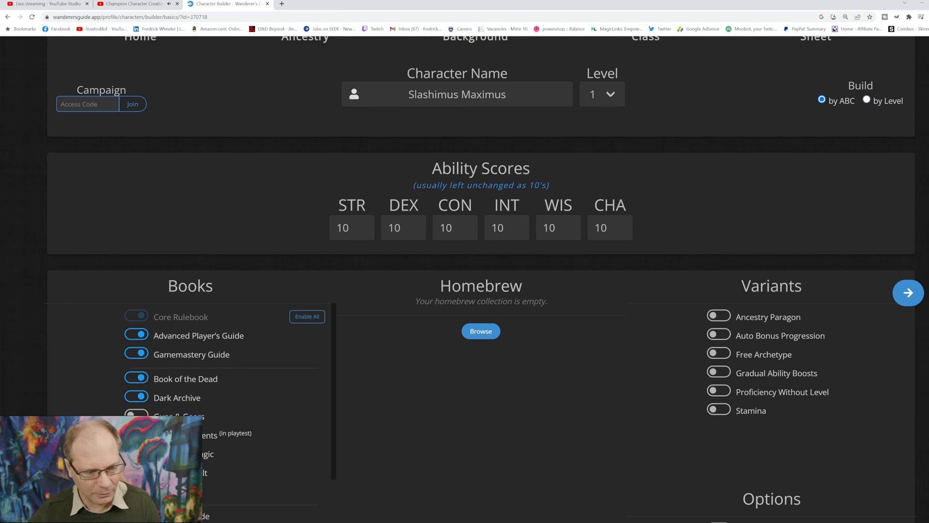
left_click(137, 396)
left_click(136, 378)
Step: Disable the Gamemastery Guide and Advanced Player's Guide as source books, and review the remaining books and options
left_click(137, 354)
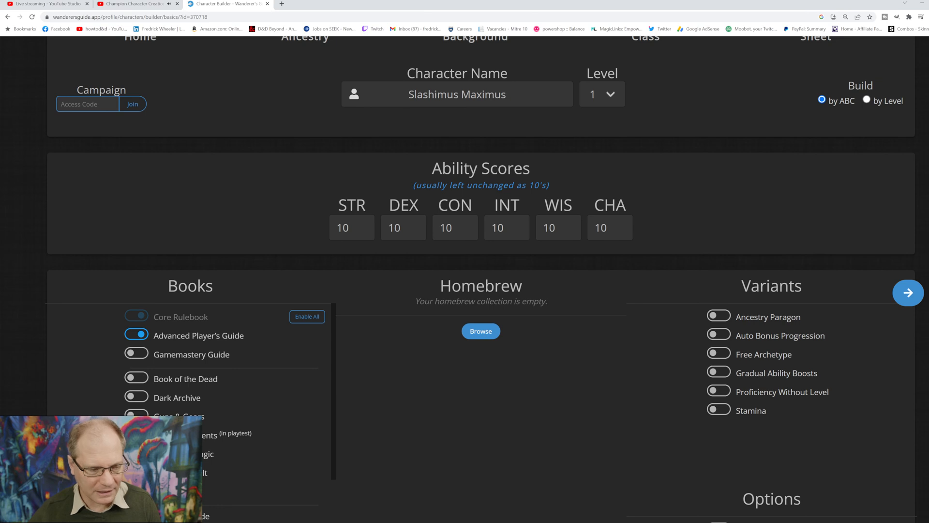
left_click(137, 335)
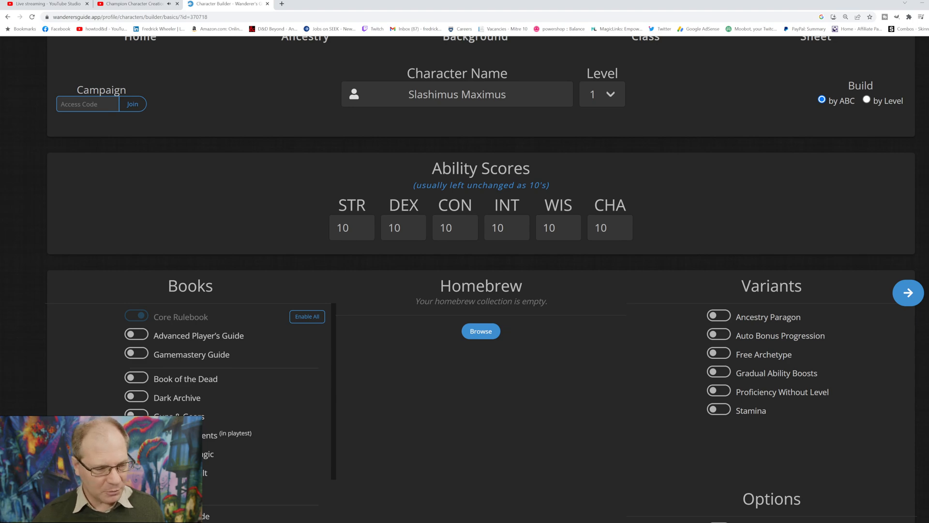
scroll(481, 290, "down", 3)
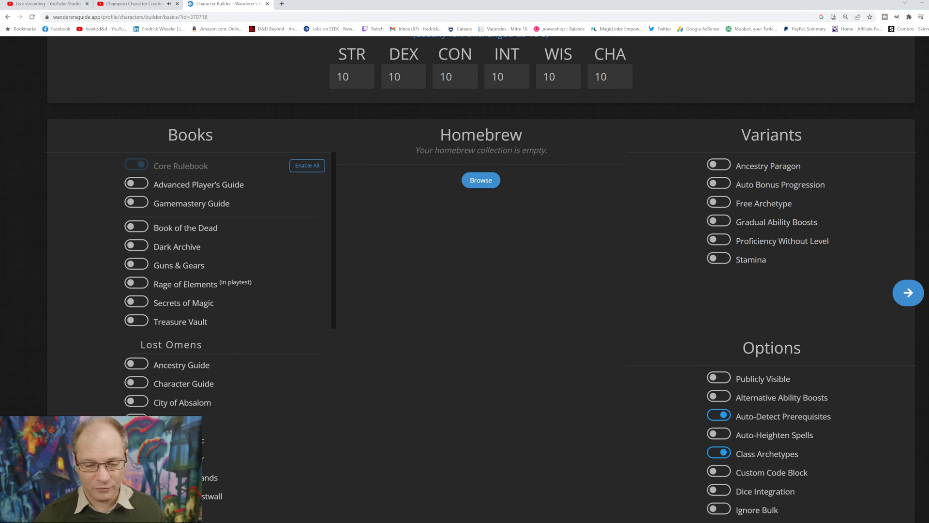
scroll(482, 291, "down", 3)
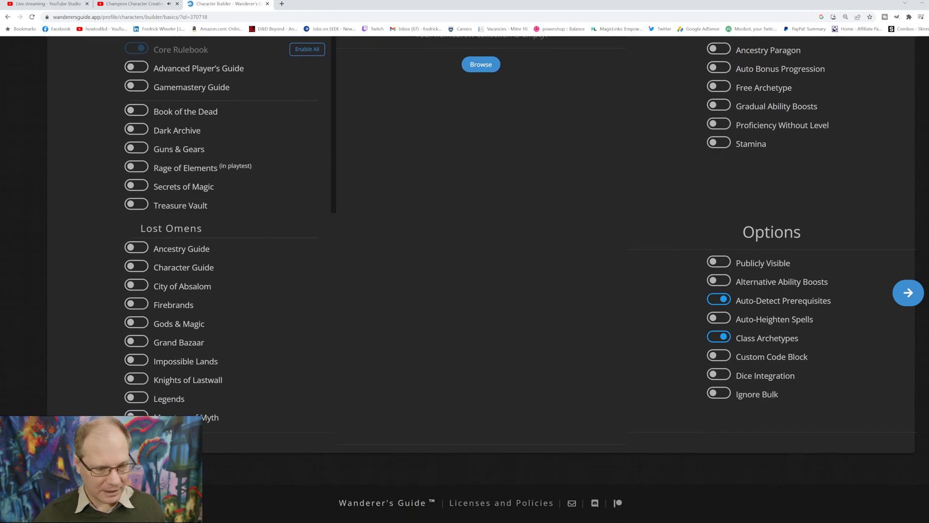
scroll(223, 232, "down", 10)
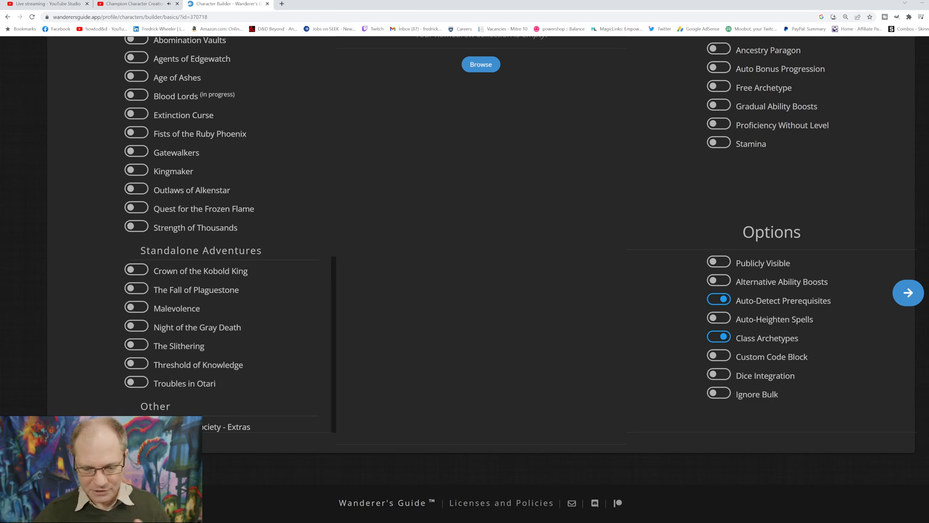
scroll(222, 232, "up", 15)
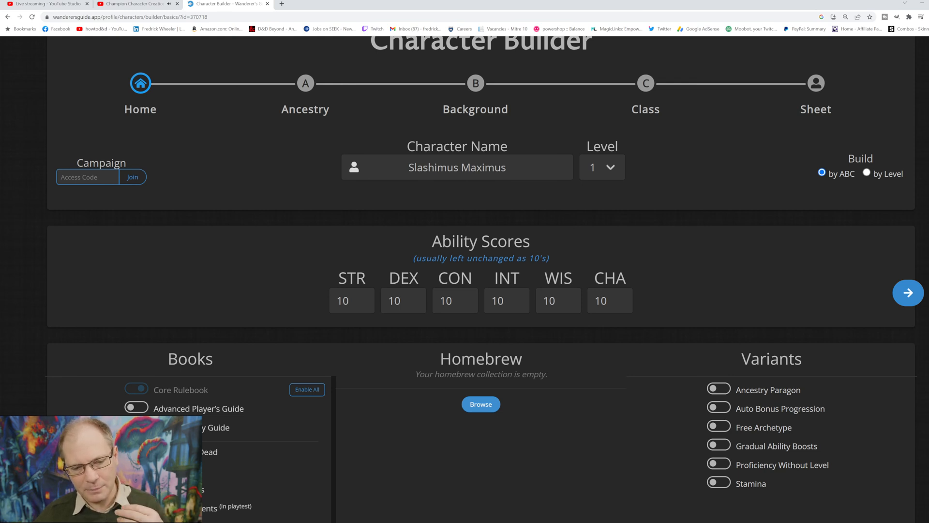
Step: Proceed to the ancestry stage, review the Dwarf description and confirm Dwarf as the character's ancestry
left_click(909, 293)
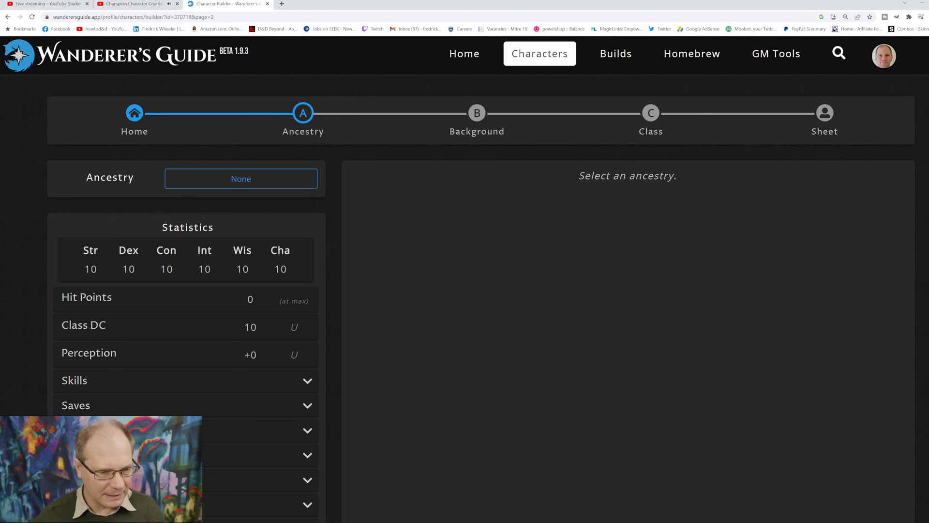
left_click(262, 179)
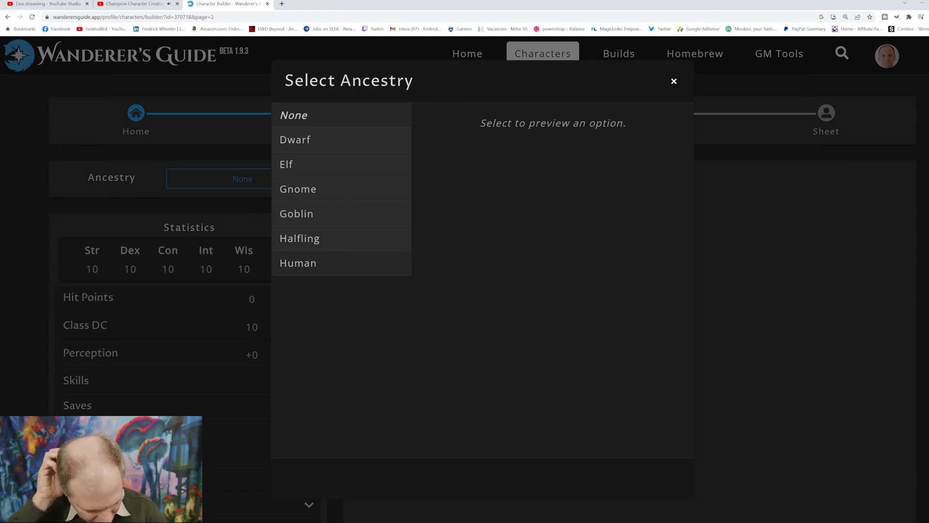
left_click(310, 140)
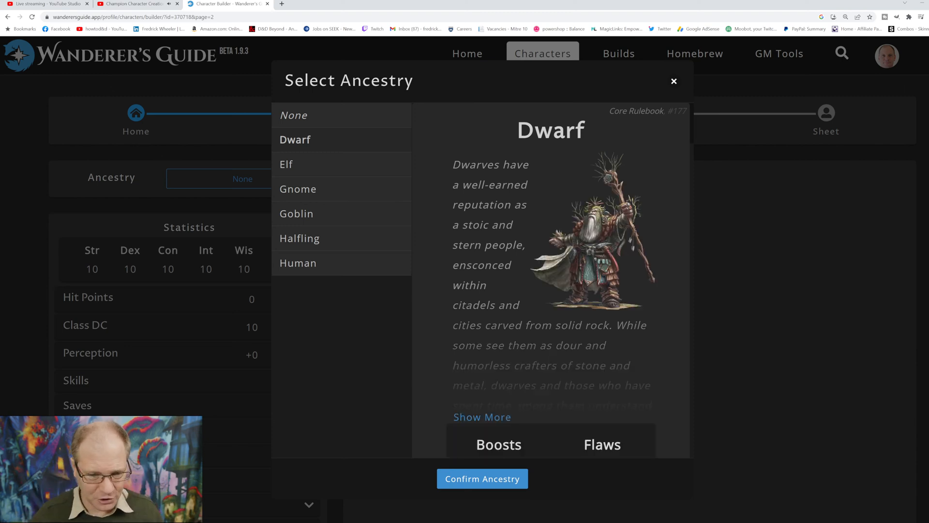
scroll(556, 276, "down", 1)
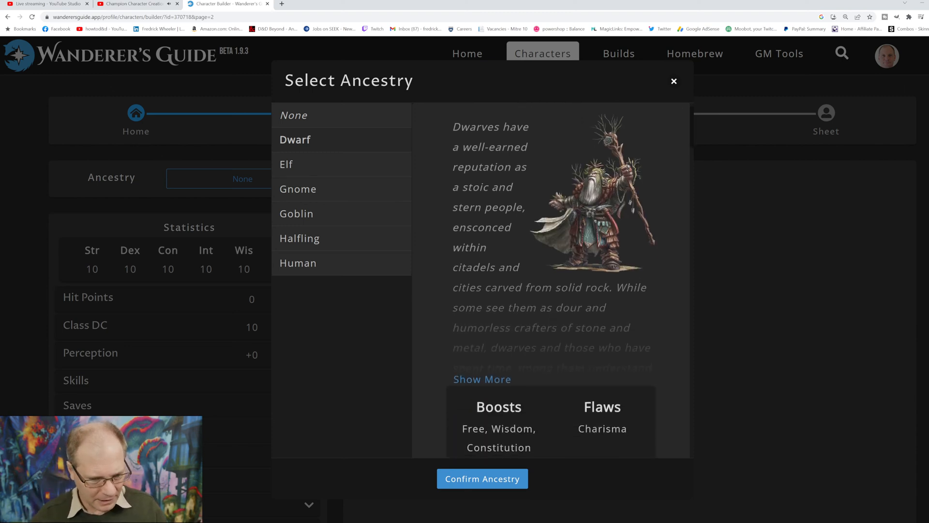
scroll(551, 281, "down", 5)
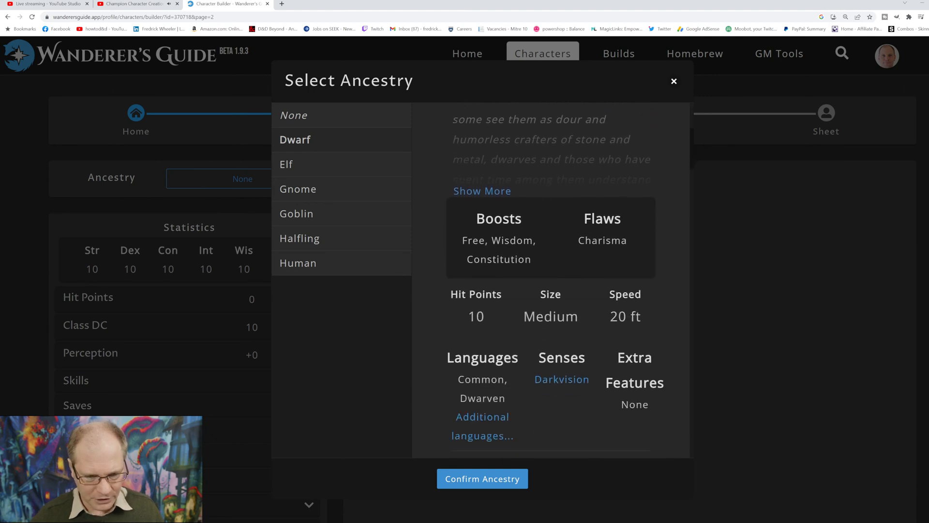
scroll(551, 281, "down", 3)
scroll(556, 280, "down", 15)
scroll(551, 281, "down", 15)
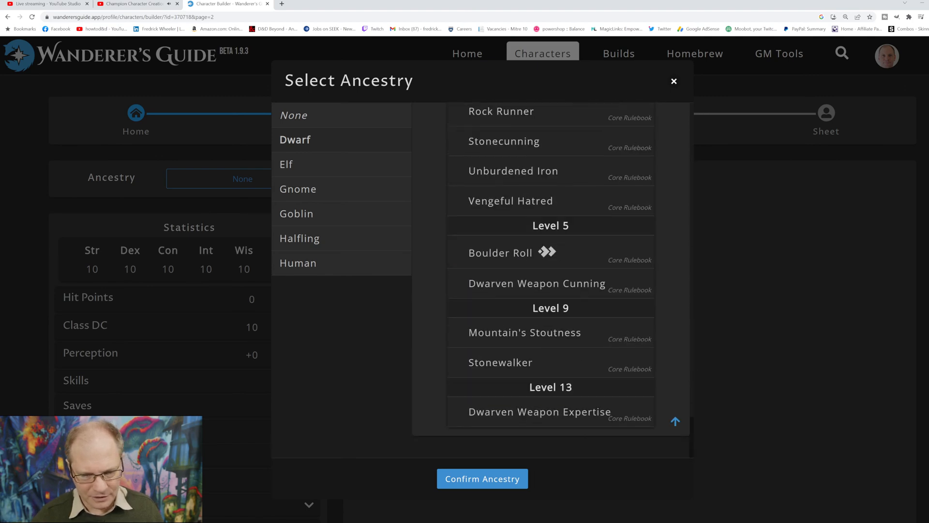
left_click(482, 479)
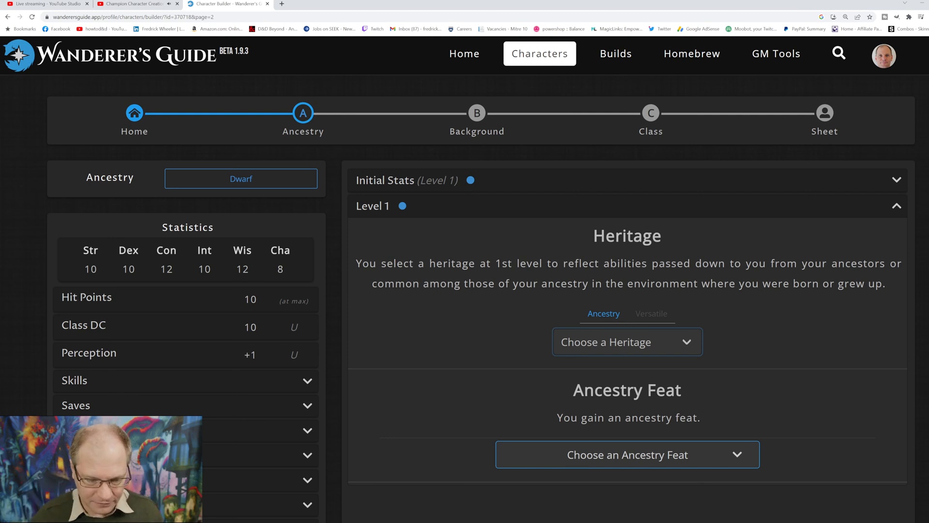
Step: Choose the Strong-Blooded Dwarf heritage and the Vengeful Hatred ancestry feat at level 1
left_click(627, 342)
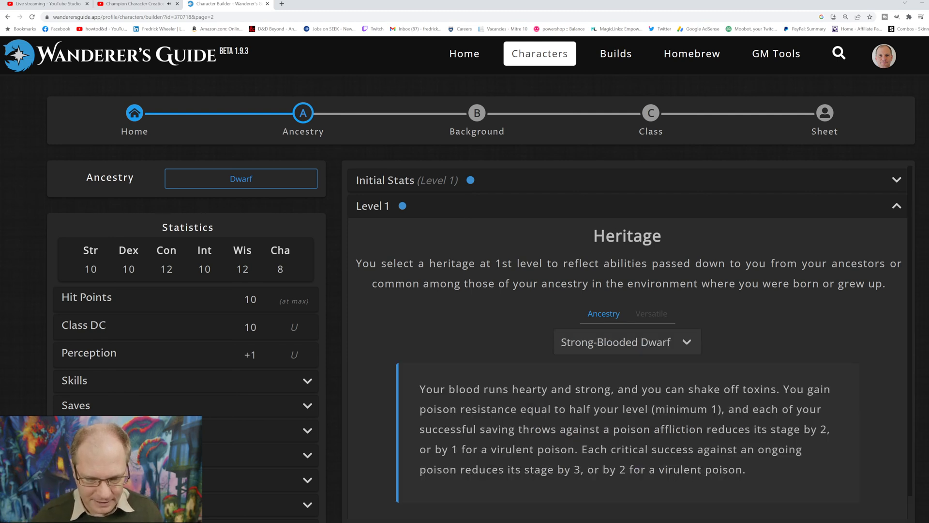
scroll(627, 339, "down", 2)
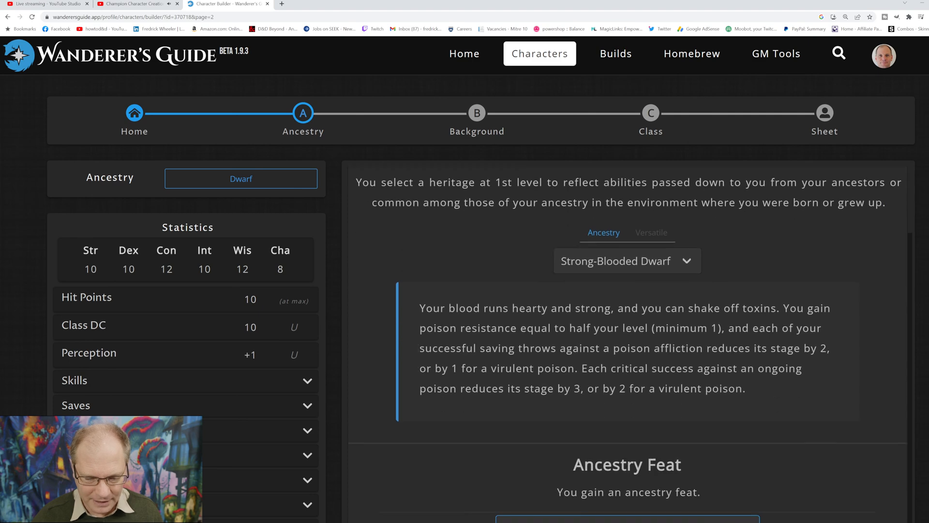
scroll(627, 338, "down", 2)
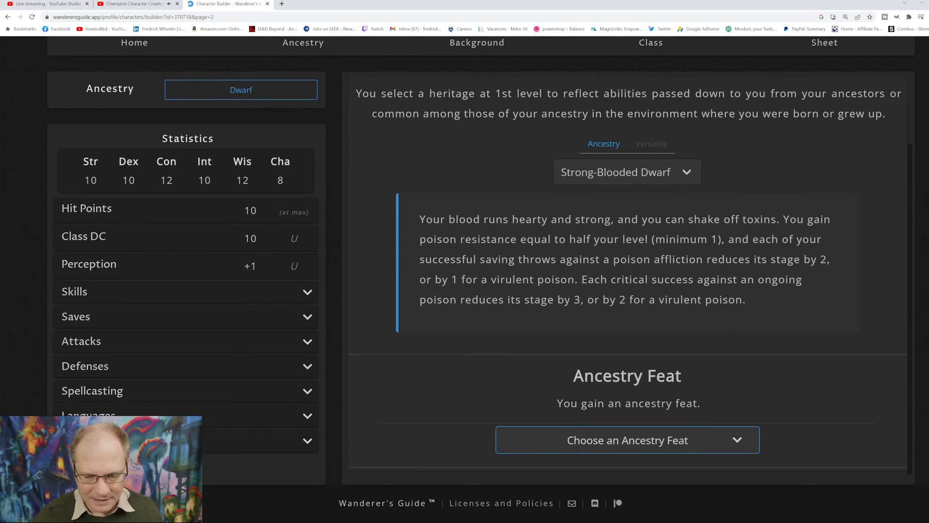
left_click(628, 440)
scroll(627, 310, "down", 4)
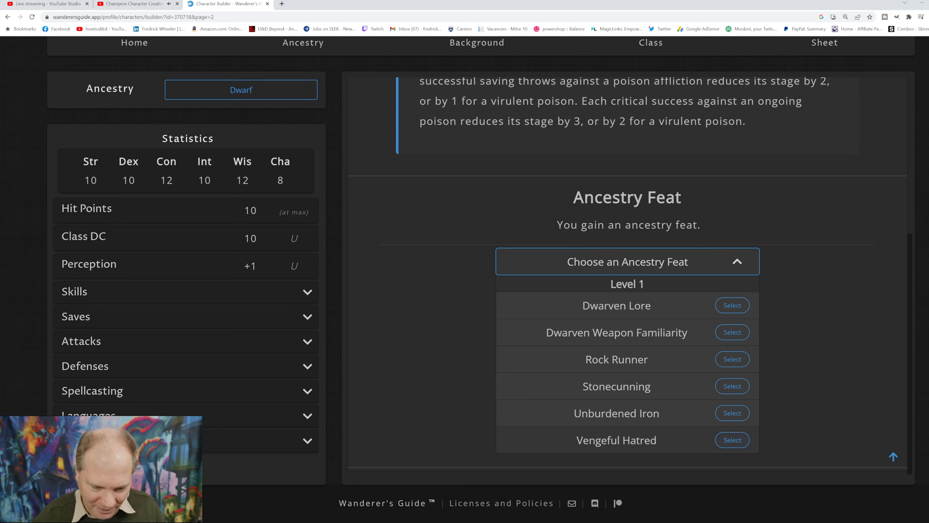
left_click(732, 440)
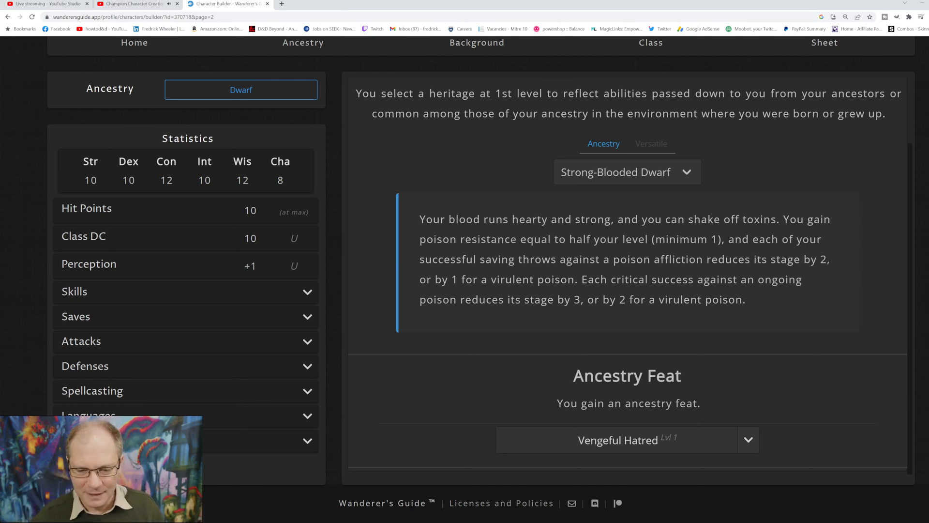
Step: Assign the free ancestry ability boost to Strength in the level 1 initial stats
scroll(628, 276, "up", 2)
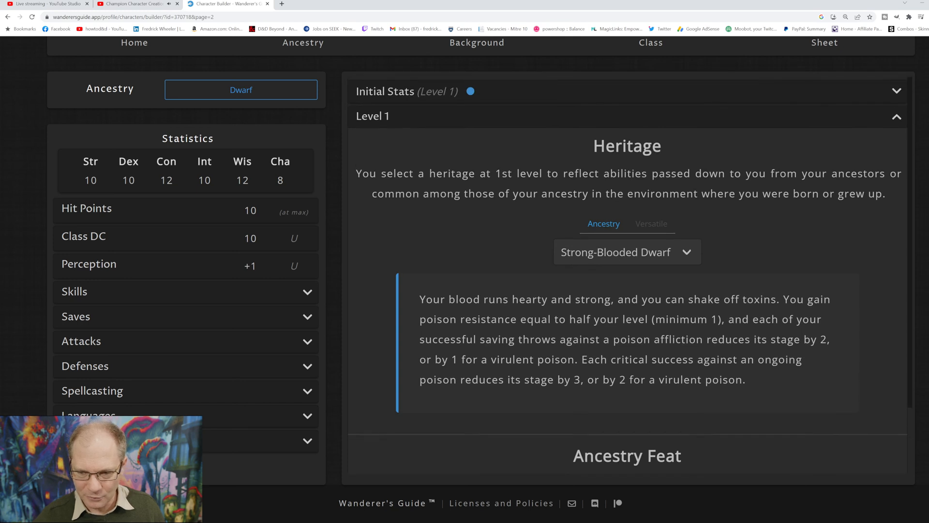
scroll(628, 276, "down", 2)
scroll(628, 276, "up", 2)
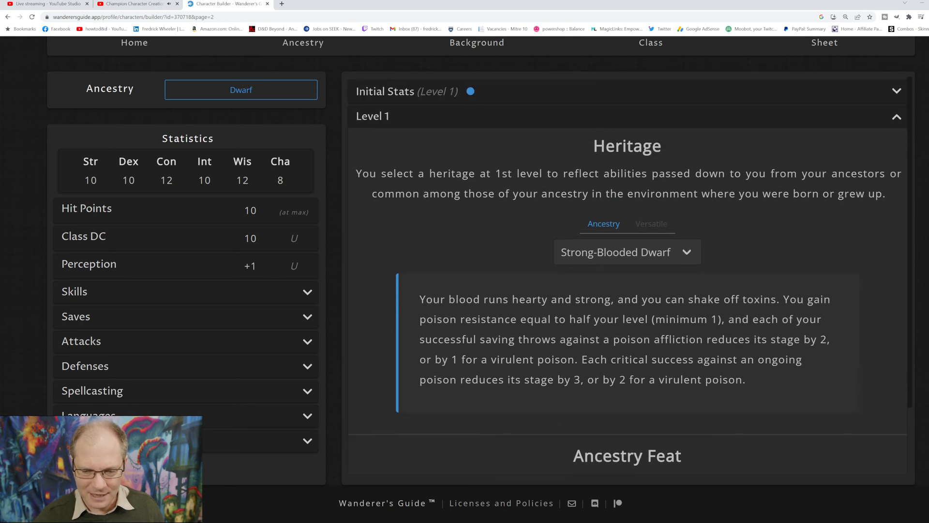
left_click(628, 91)
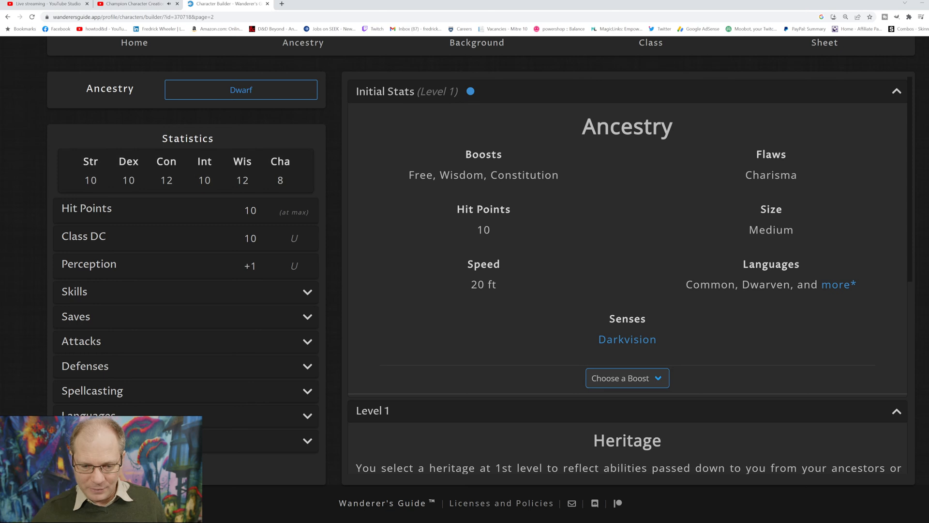
left_click(628, 378)
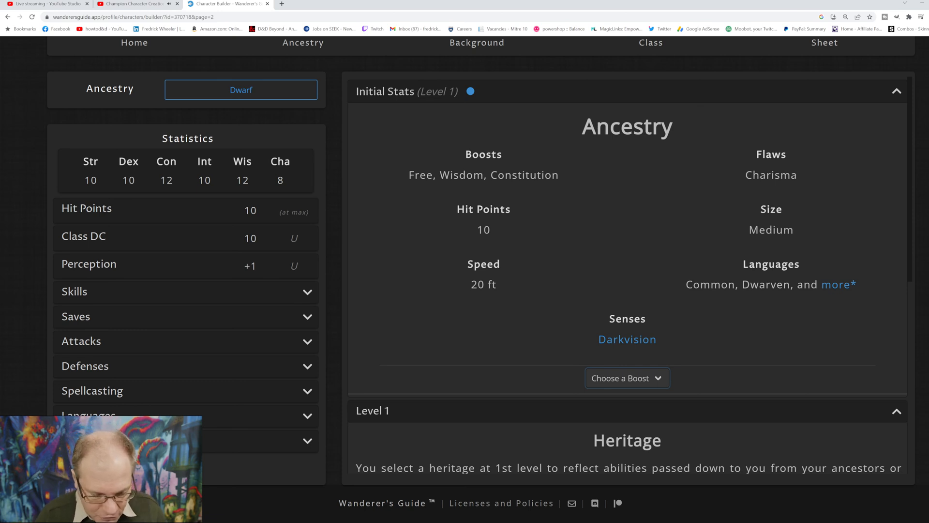
left_click(615, 416)
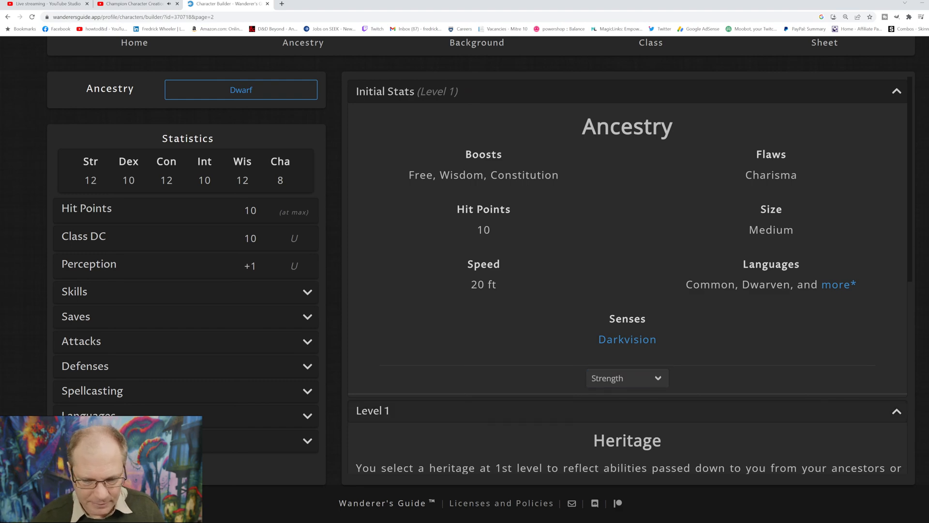
scroll(627, 275, "down", 7)
scroll(628, 275, "up", 6)
scroll(627, 275, "up", 1)
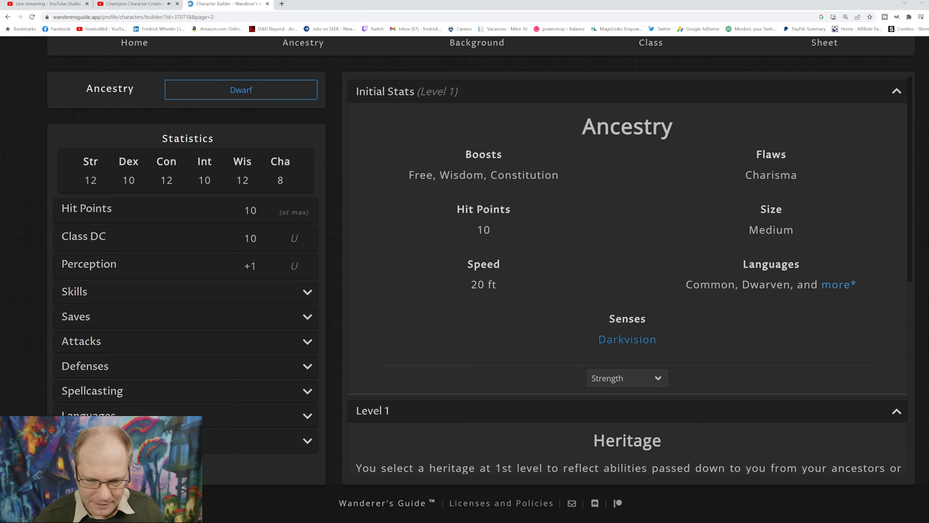
Step: Proceed to the background stage and review the full list of backgrounds available for the character
scroll(628, 275, "up", 1)
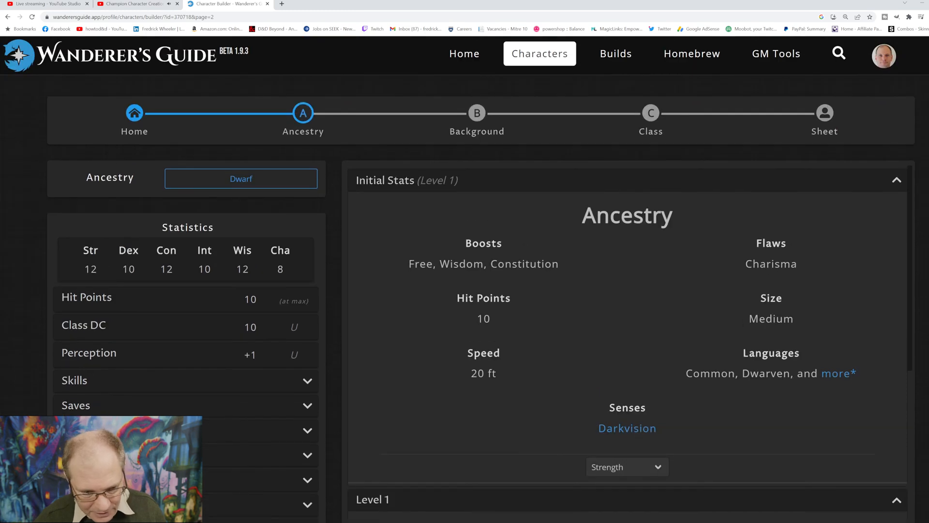
left_click(476, 113)
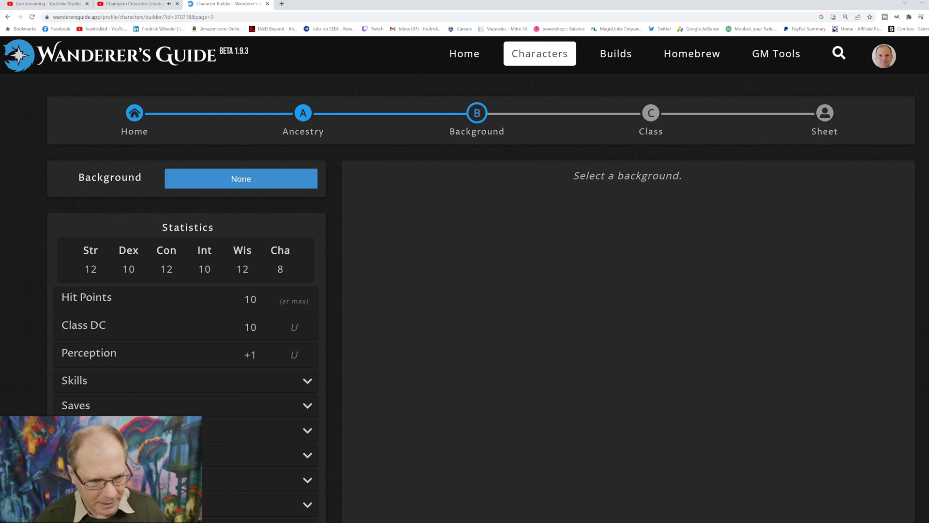
left_click(241, 179)
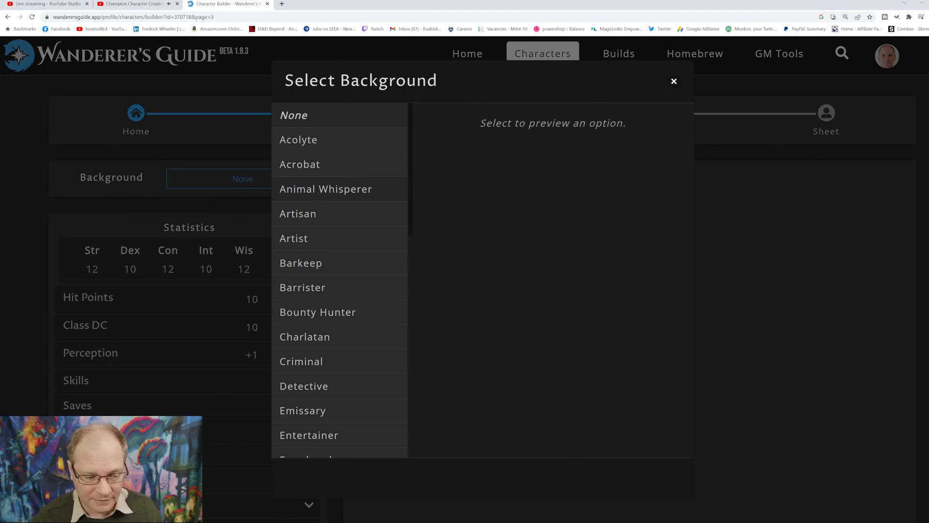
scroll(340, 281, "down", 3)
scroll(340, 281, "down", 2)
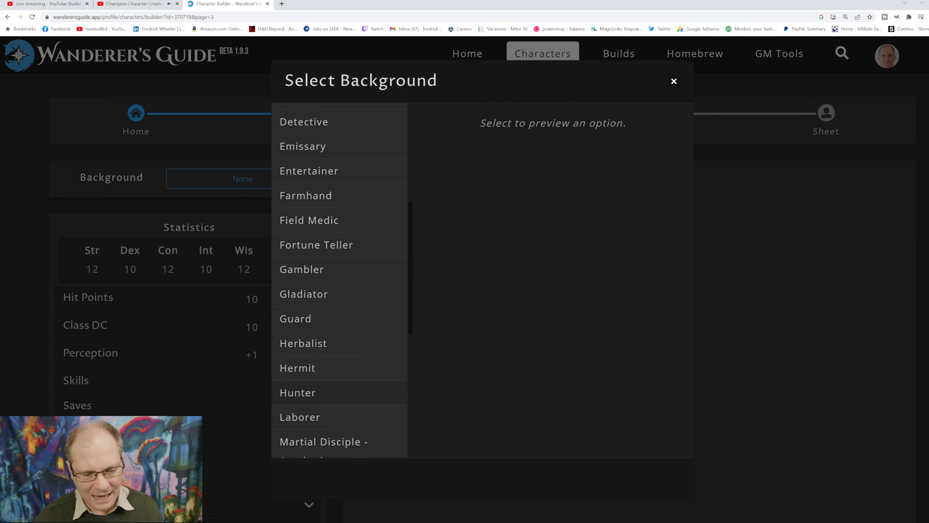
scroll(339, 281, "down", 2)
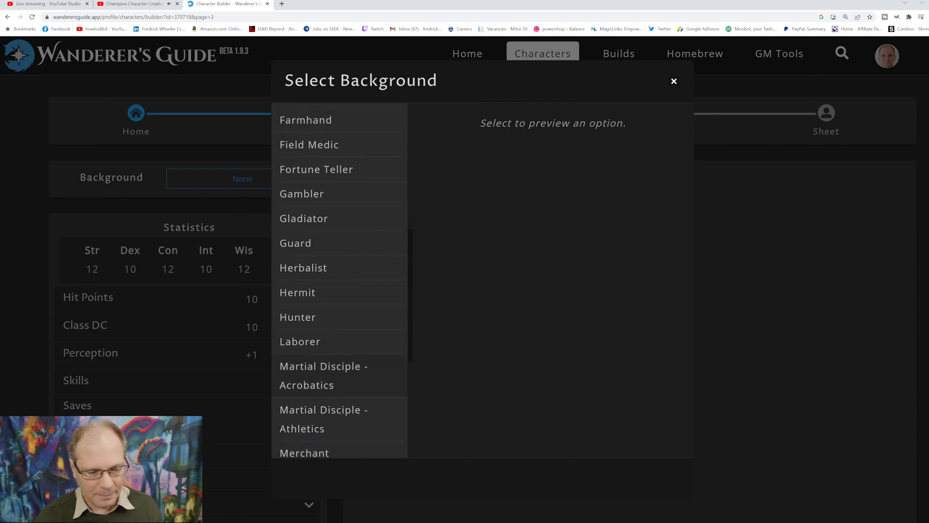
scroll(339, 280, "down", 2)
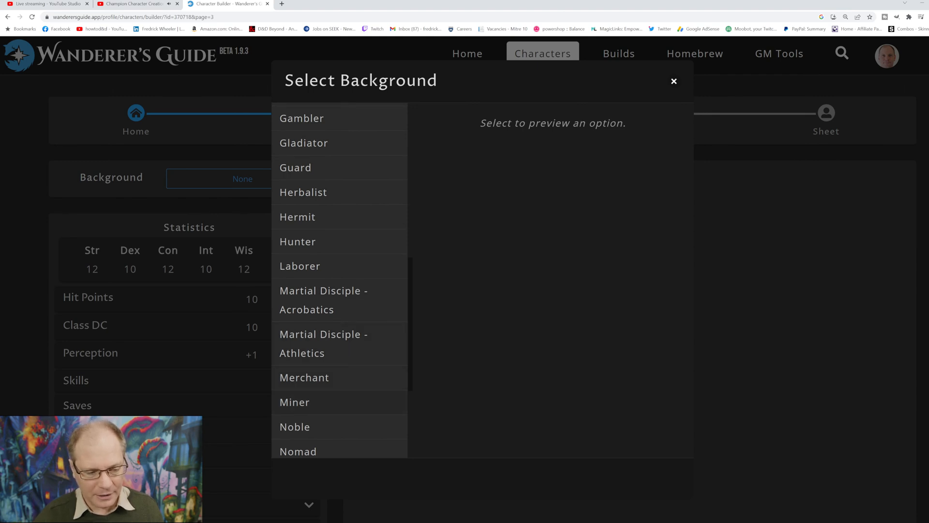
scroll(339, 281, "down", 2)
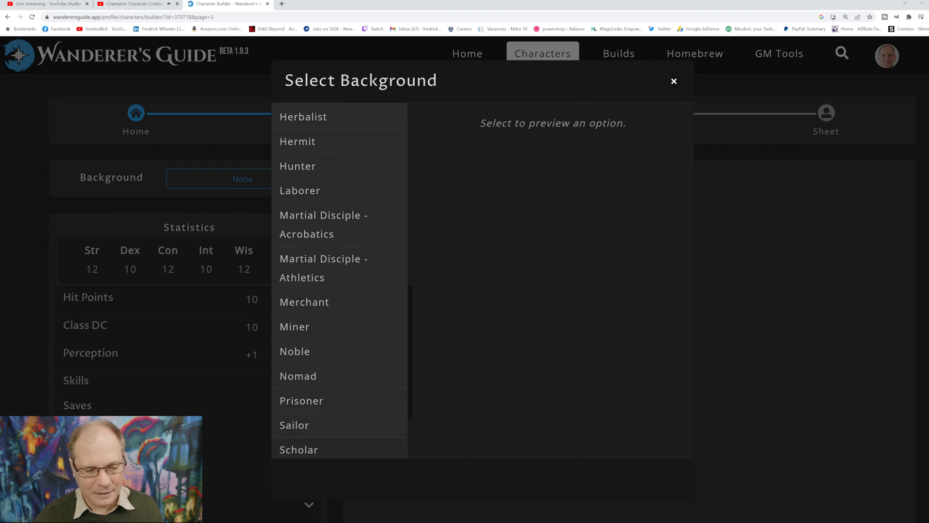
scroll(339, 281, "down", 2)
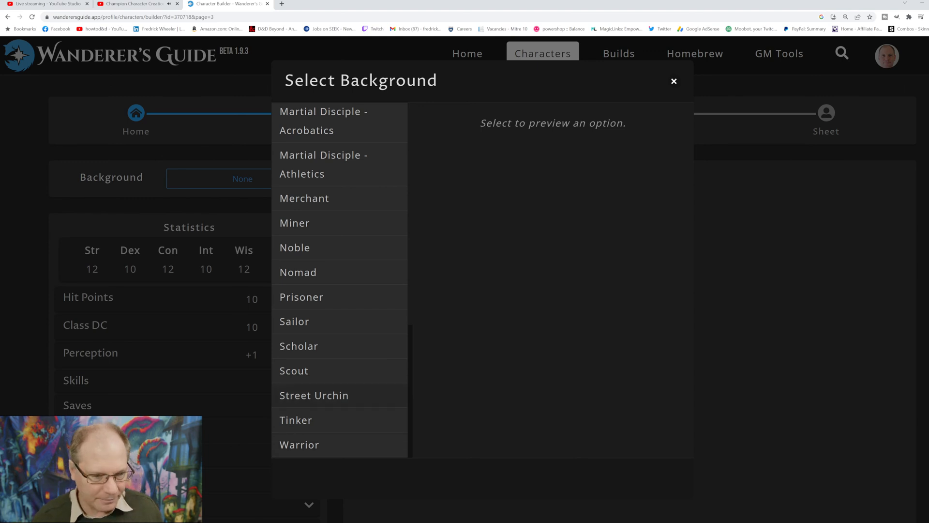
scroll(340, 280, "up", 12)
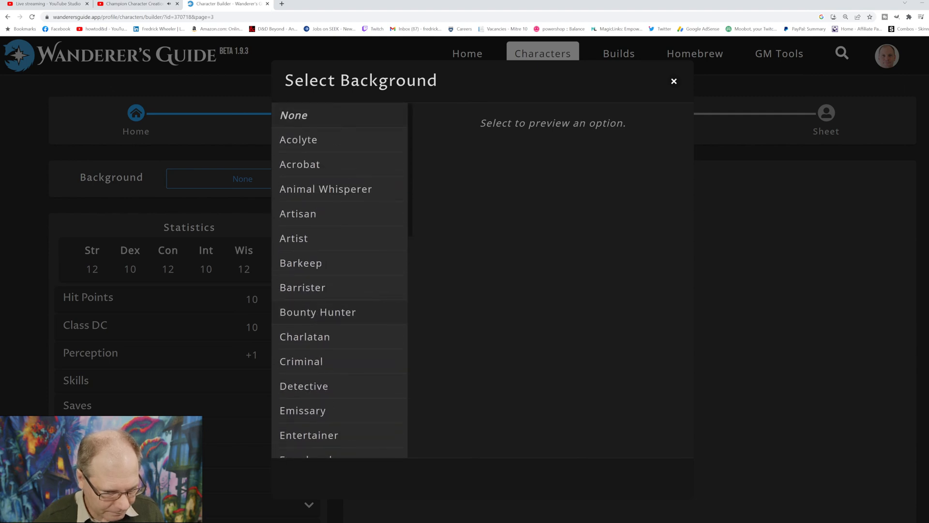
scroll(340, 281, "down", 4)
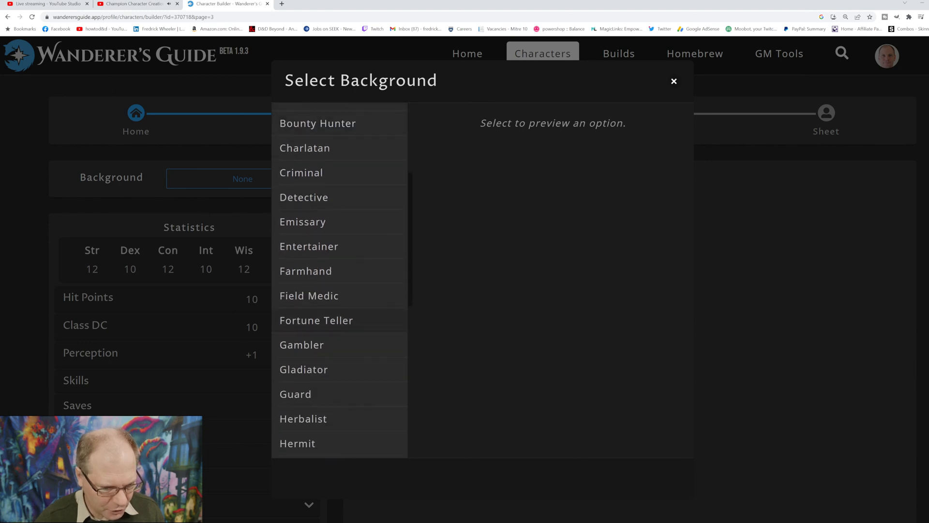
scroll(340, 281, "down", 8)
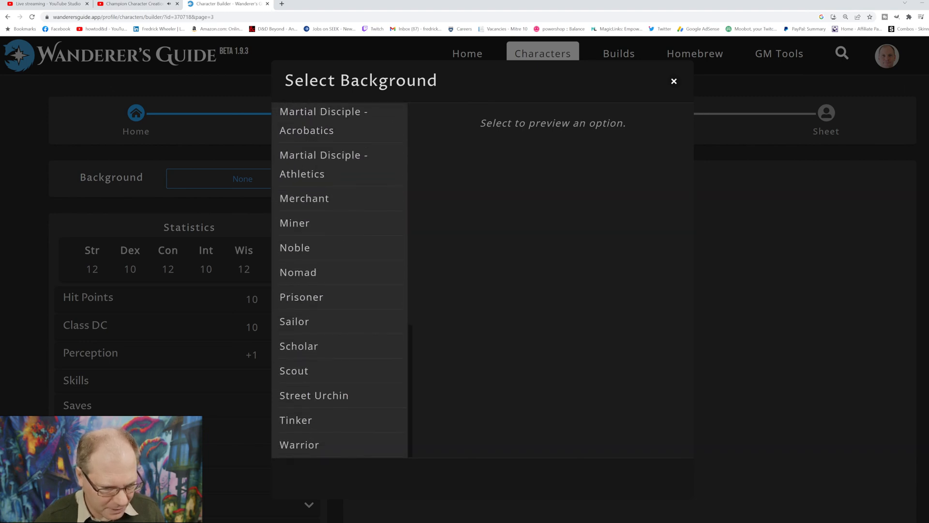
Step: Review the Street Urchin description and confirm Street Urchin as the character's background
scroll(340, 317, "up", 2)
scroll(340, 339, "down", 2)
left_click(339, 395)
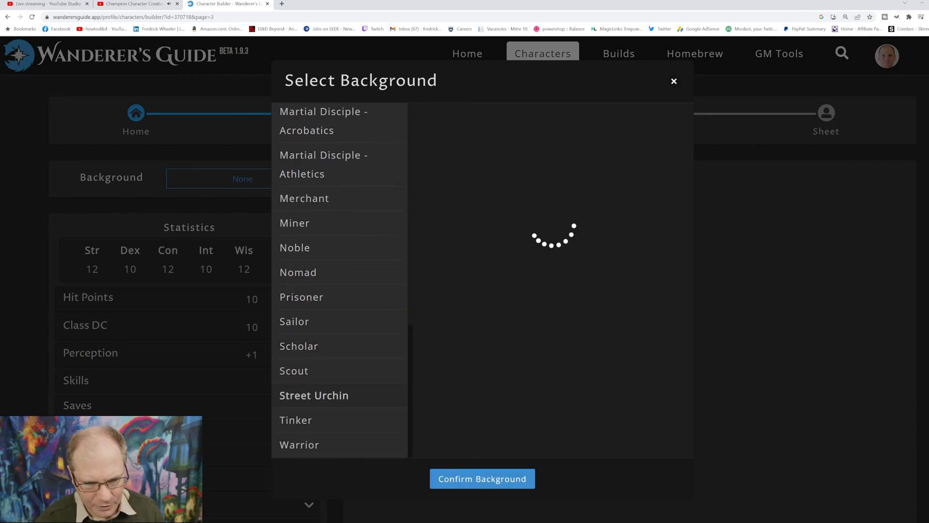
scroll(551, 280, "down", 2)
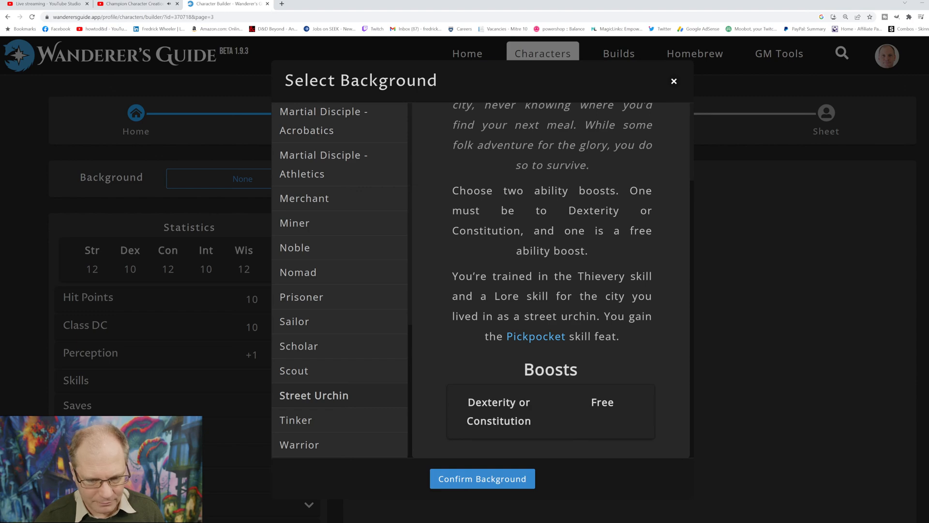
scroll(551, 280, "up", 2)
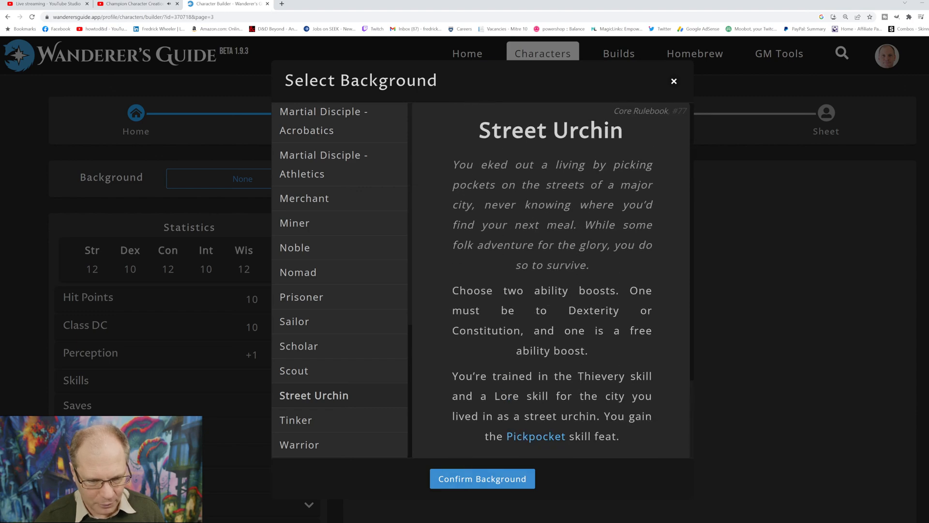
left_click(482, 479)
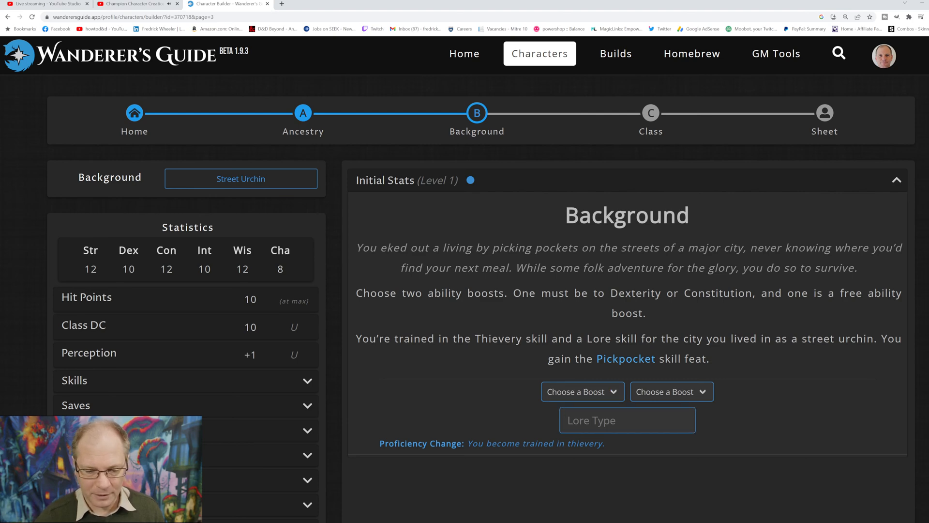
Step: Assign the Street Urchin background's ability boosts to Dexterity and Charisma
scroll(465, 279, "down", 2)
scroll(465, 279, "up", 2)
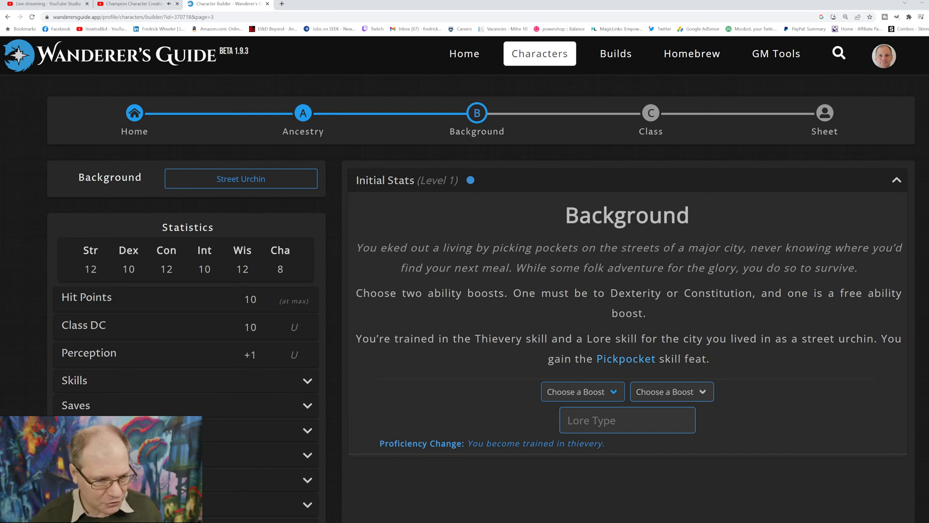
left_click(583, 392)
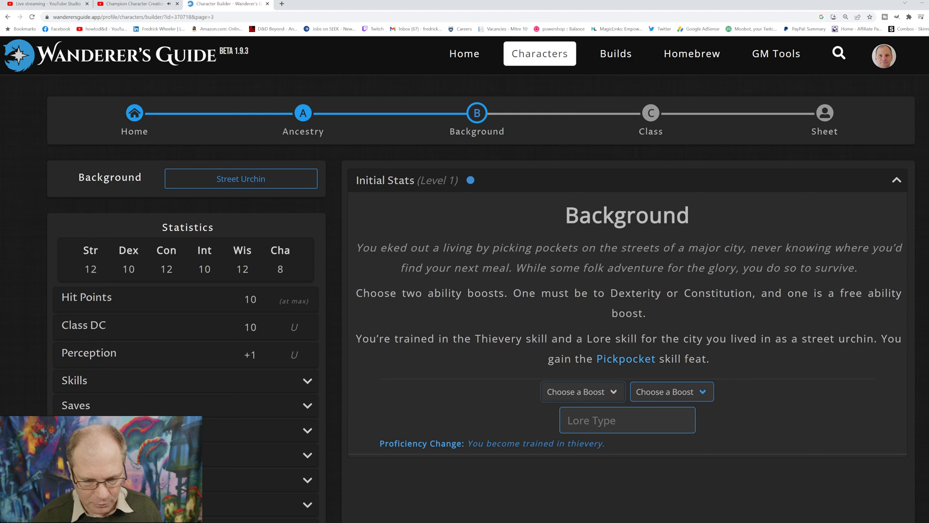
left_click(671, 392)
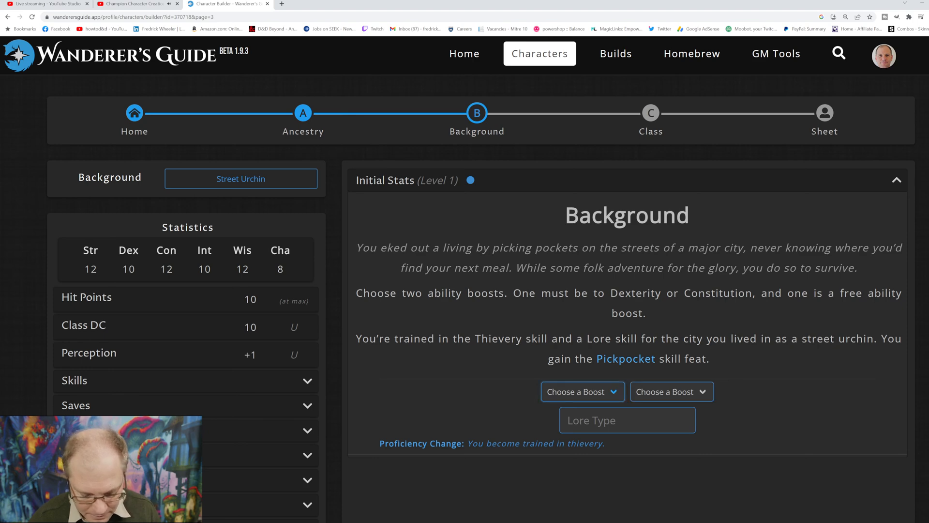
left_click(569, 426)
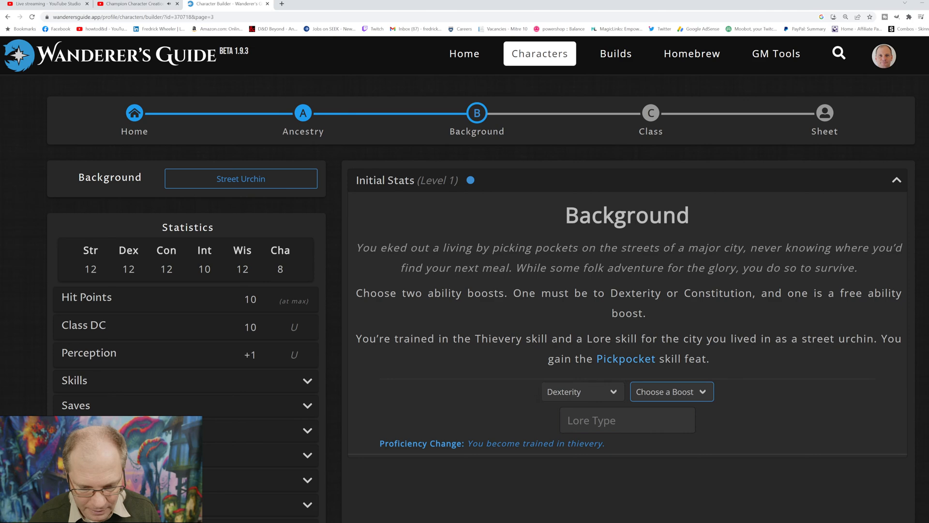
left_click(672, 392)
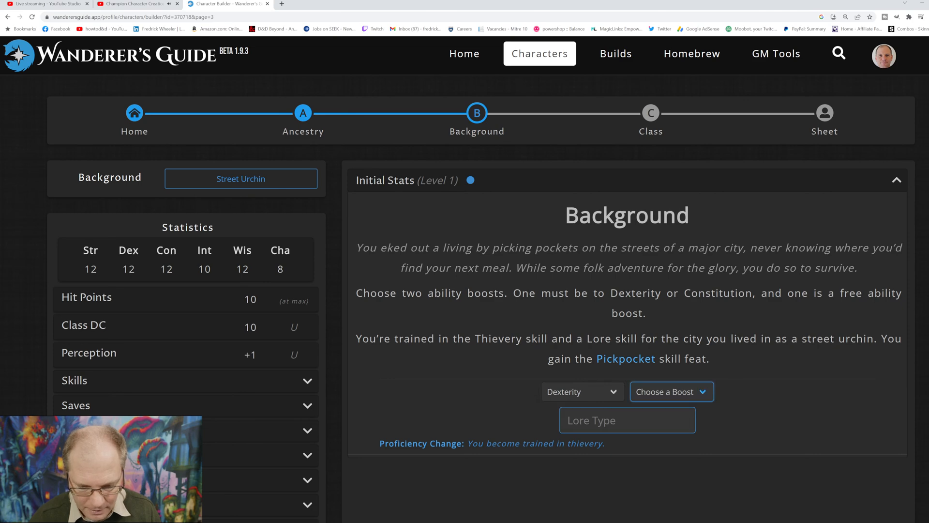
left_click(655, 492)
Step: Enter Mushrooms as the lore type for the Street Urchin background
left_click(627, 420)
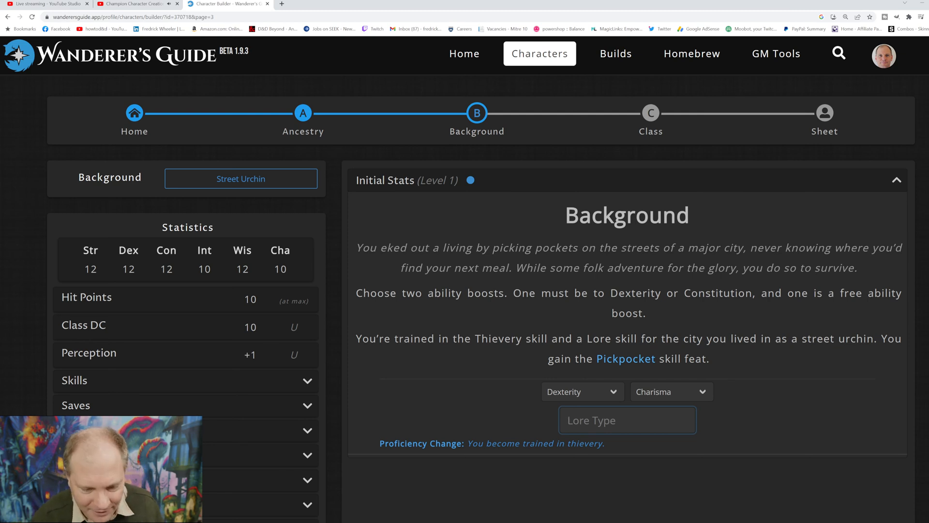
type("Mus")
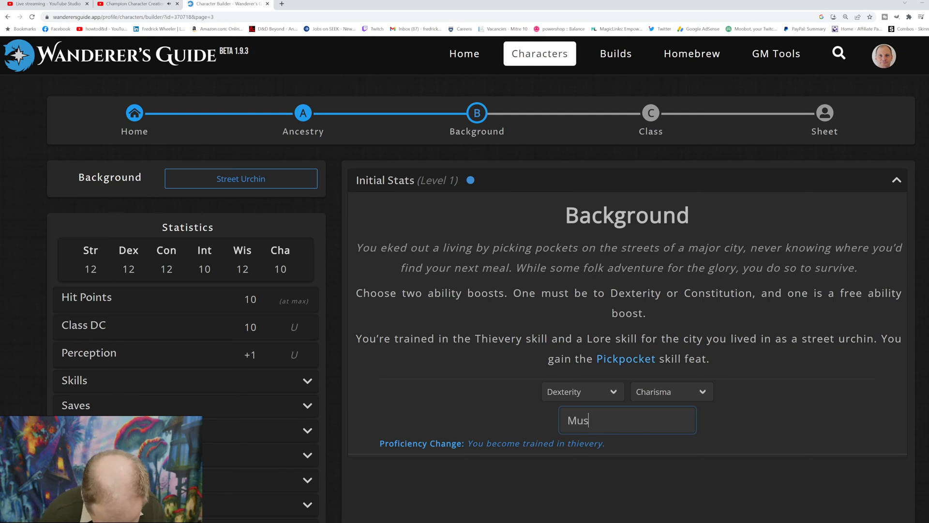
type("hroom")
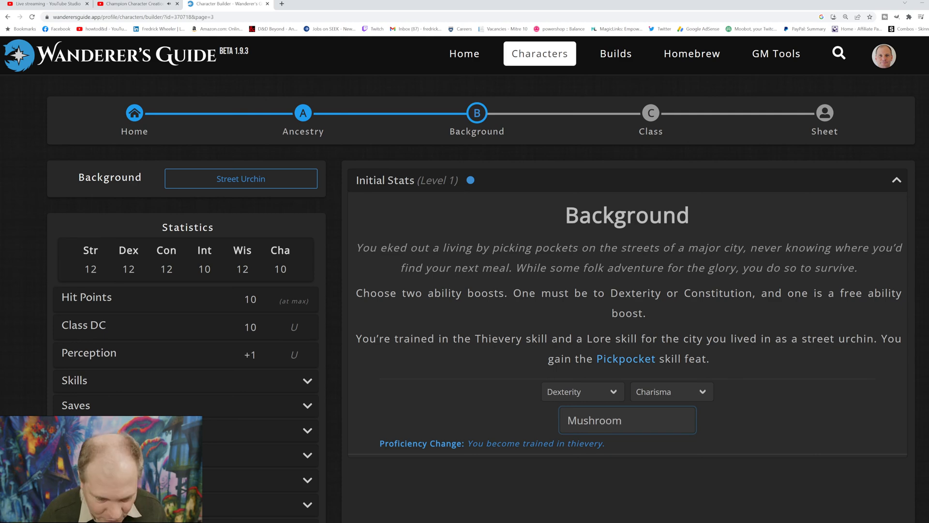
type("s")
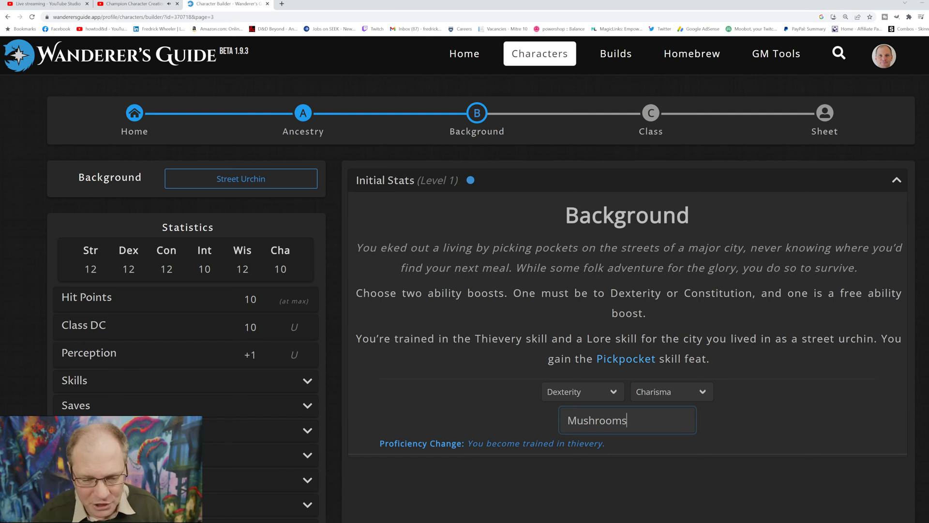
key("Tab")
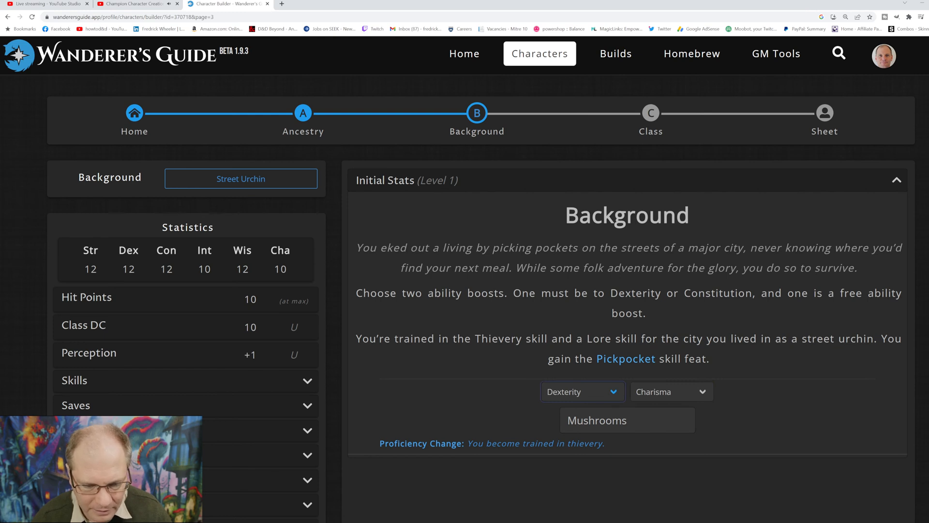
Step: Change the background's restricted ability boost to Constitution, and try Strength for the free boost before setting it to Charisma
left_click(672, 392)
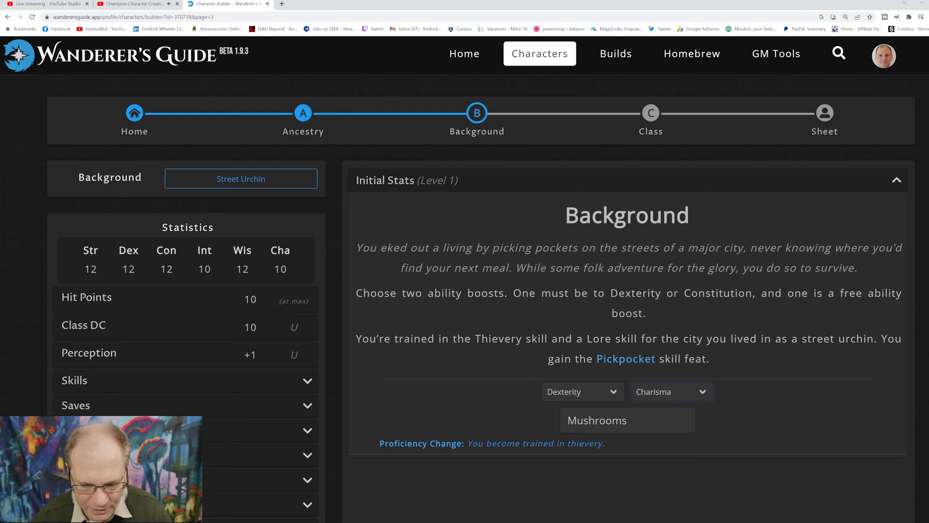
left_click(658, 418)
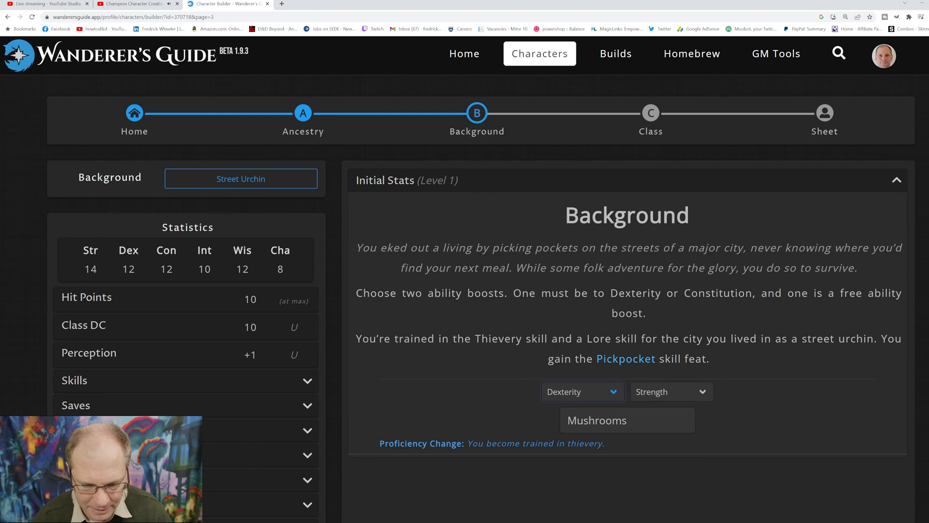
key("Down")
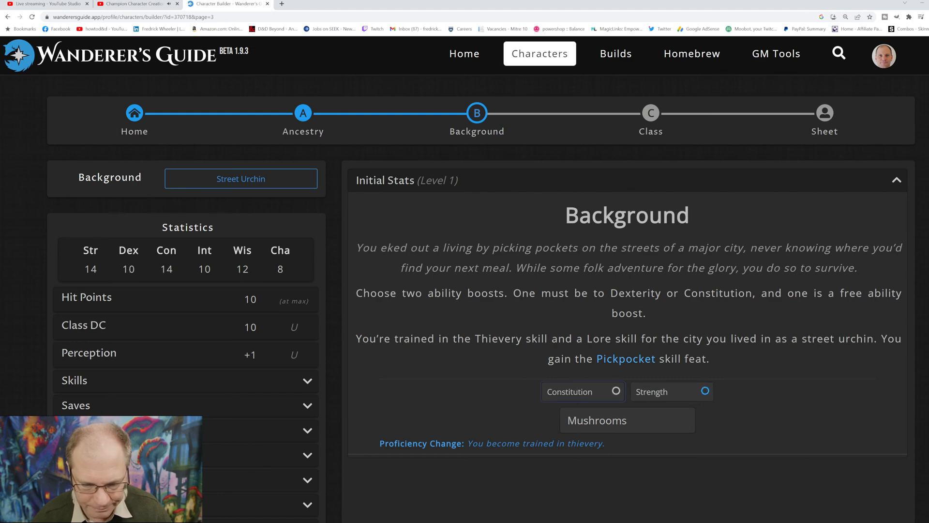
key("Tab")
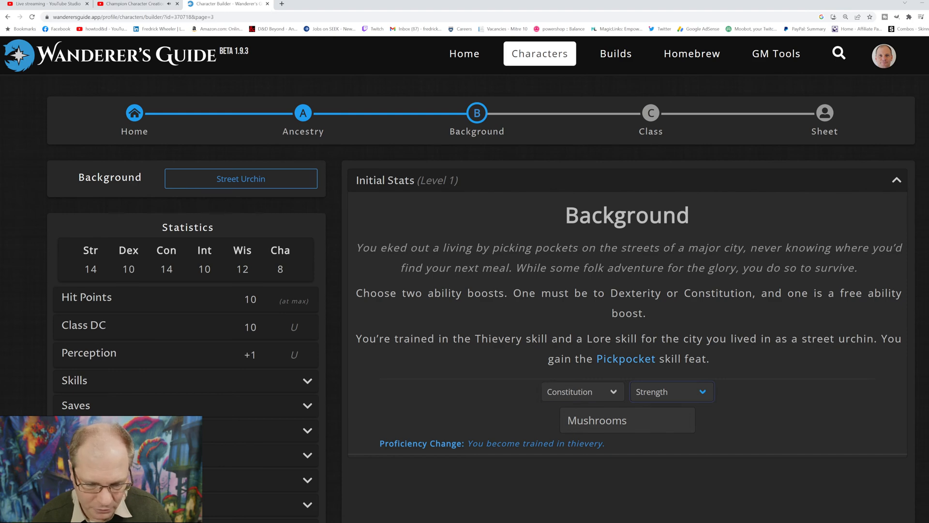
left_click(658, 474)
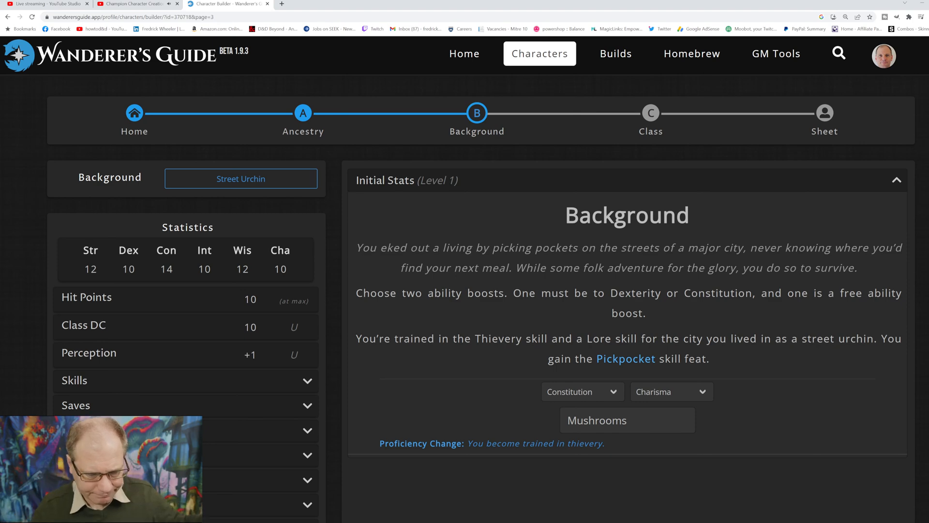
scroll(482, 279, "down", 2)
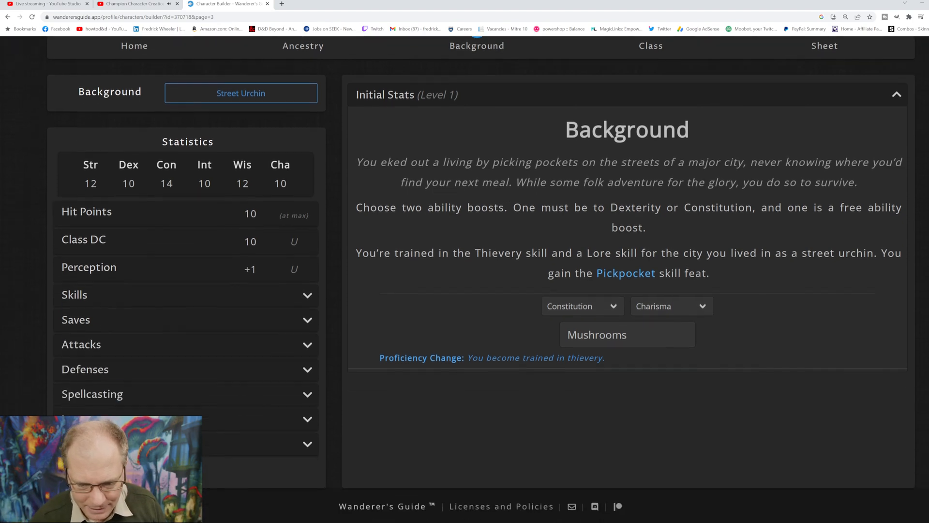
scroll(482, 279, "up", 3)
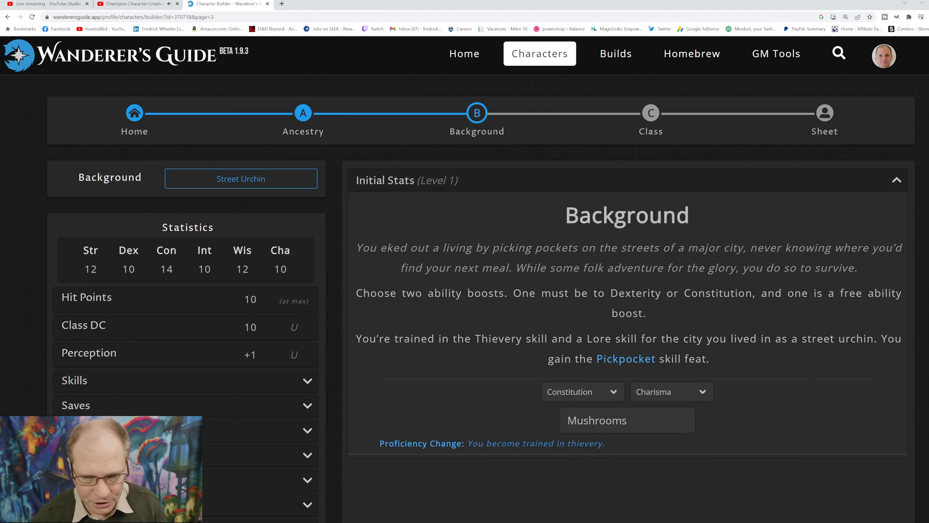
Step: Review the Champion class description, features and feats, and confirm Champion as the character's class
left_click(651, 114)
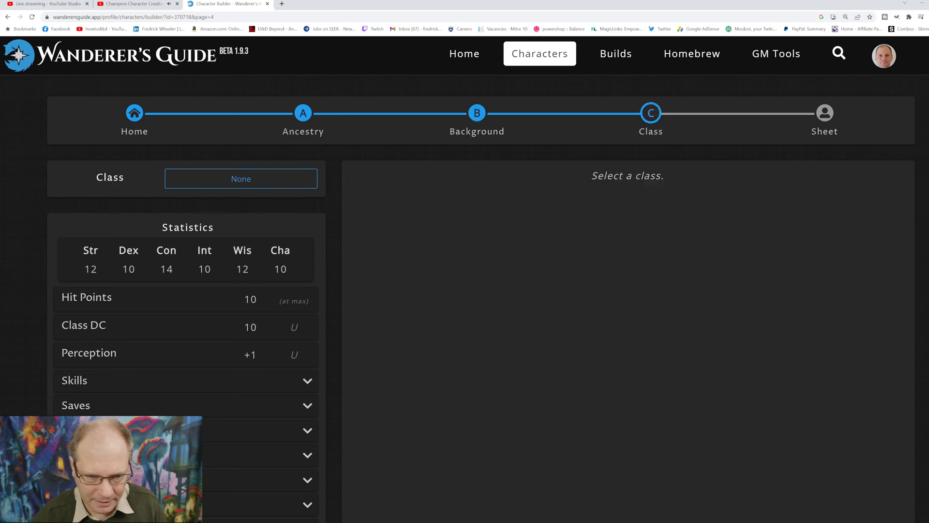
left_click(241, 179)
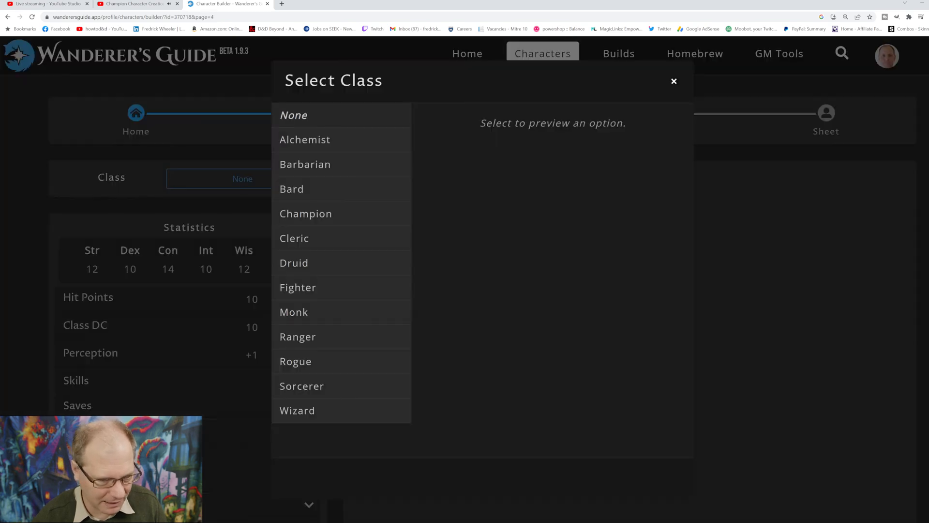
left_click(306, 213)
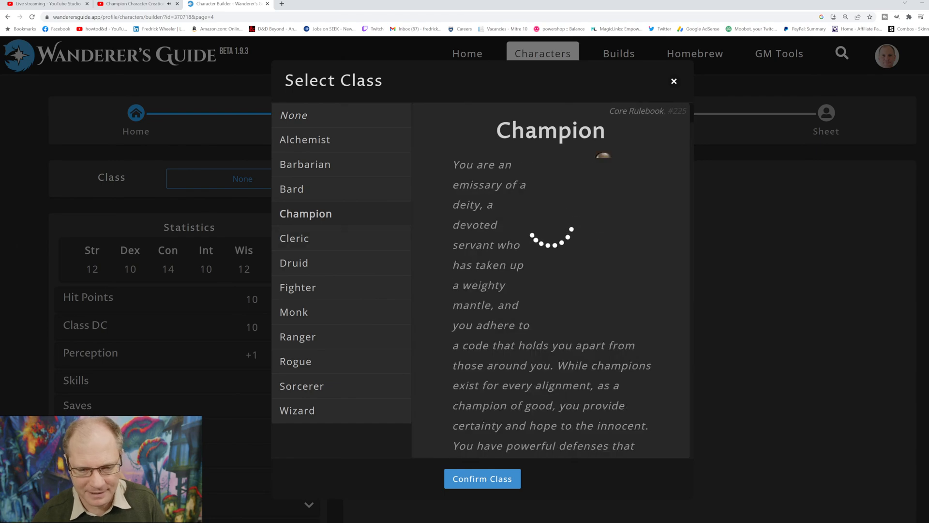
scroll(551, 280, "down", 4)
scroll(551, 279, "down", 15)
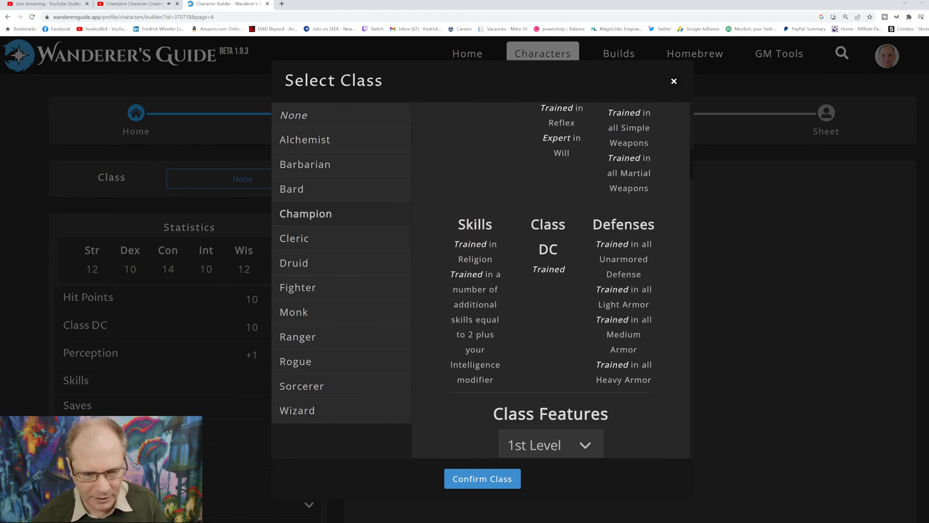
scroll(550, 280, "down", 20)
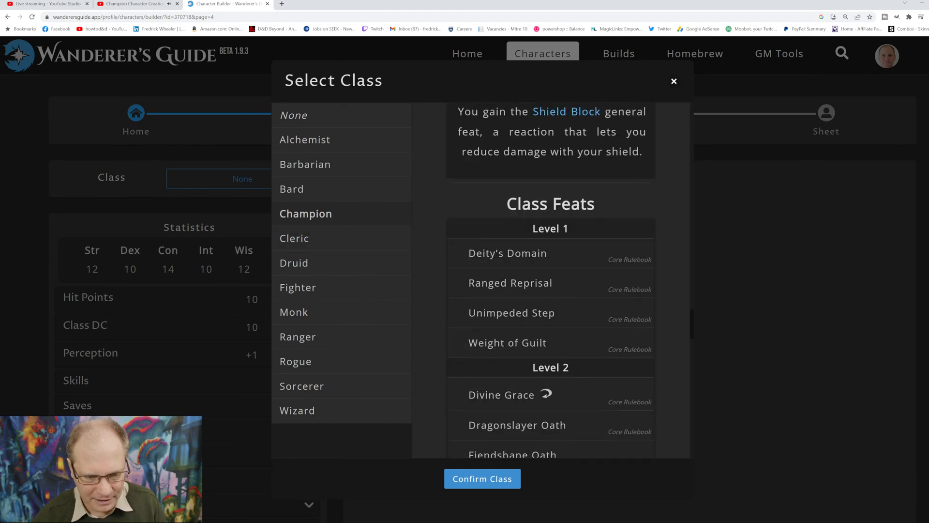
scroll(551, 339, "down", 6)
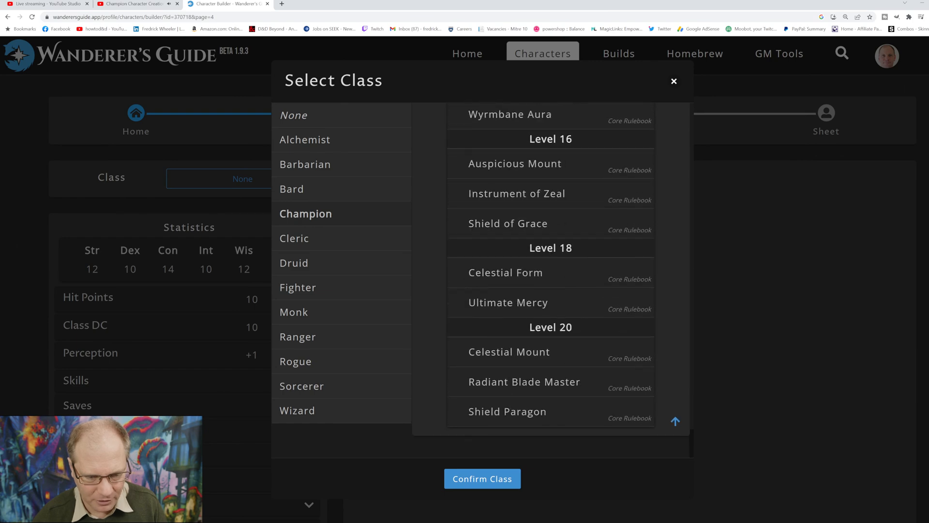
left_click(483, 478)
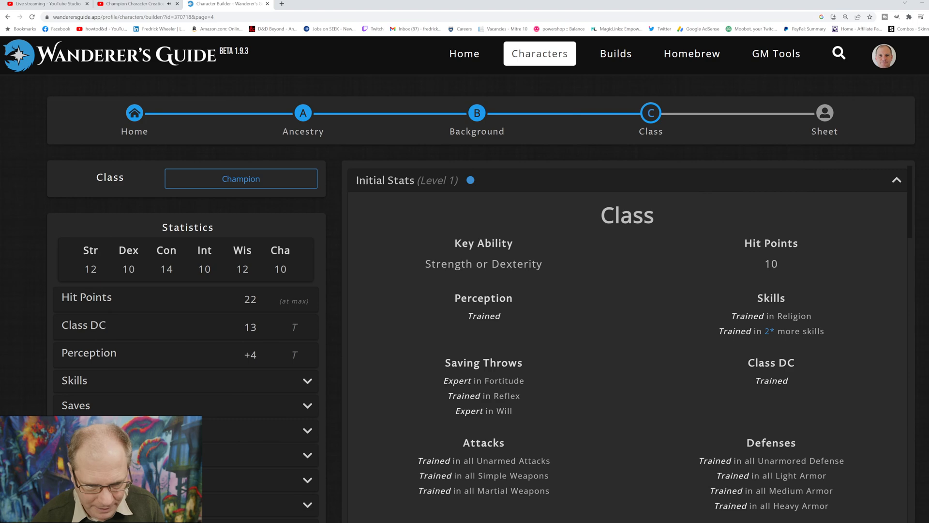
Step: Examine the Champion's initial stats and level 1 choices, from key ability and skills through to devotion spells
scroll(627, 339, "down", 5)
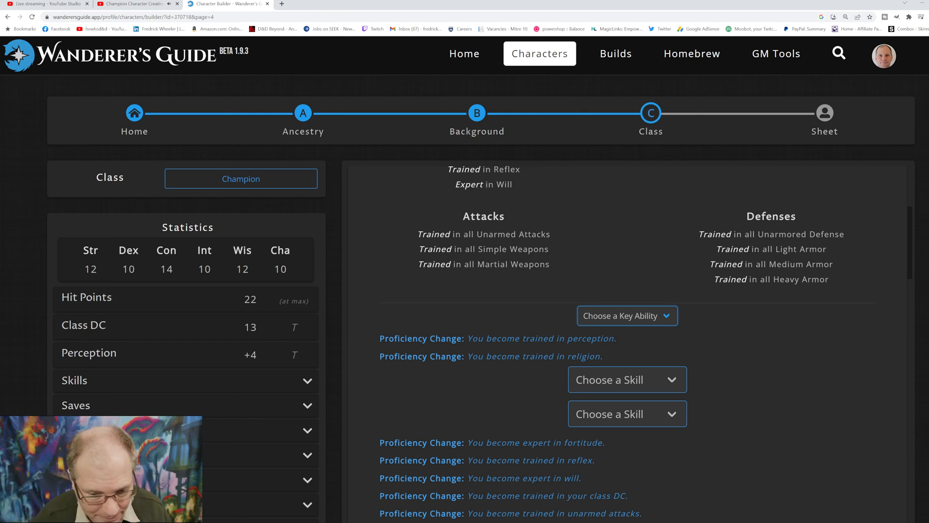
scroll(627, 339, "up", 5)
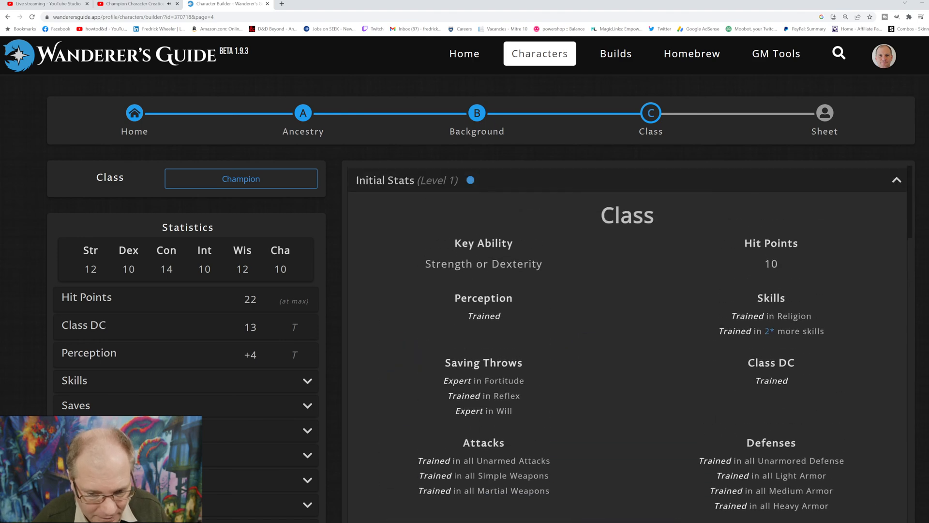
scroll(628, 339, "down", 10)
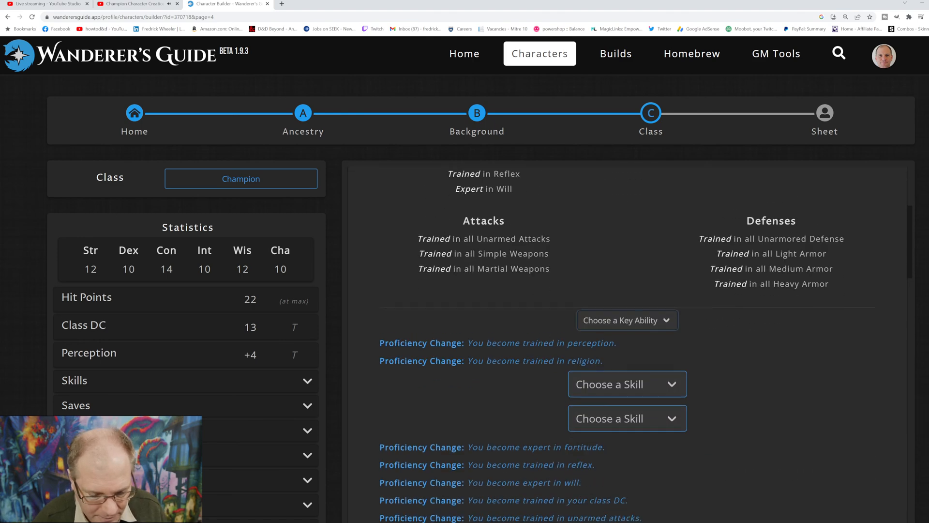
scroll(628, 339, "down", 7)
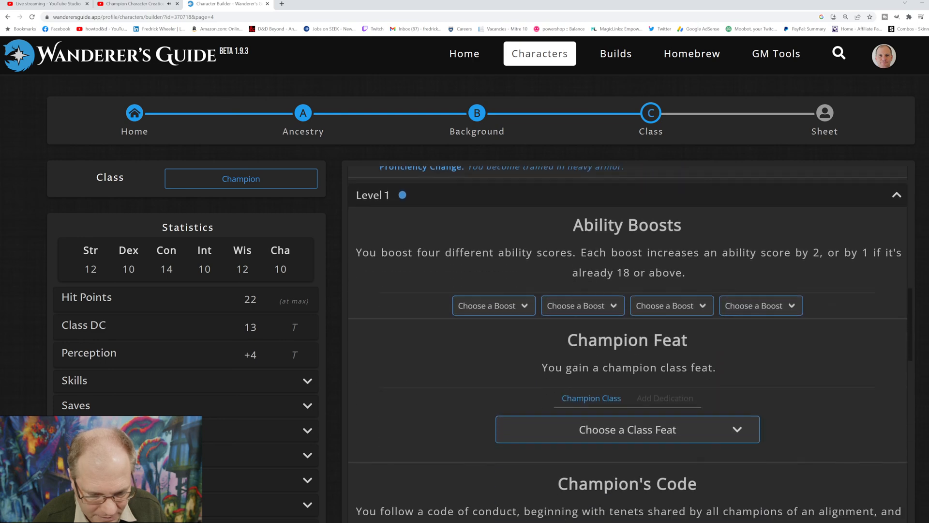
scroll(627, 338, "down", 4)
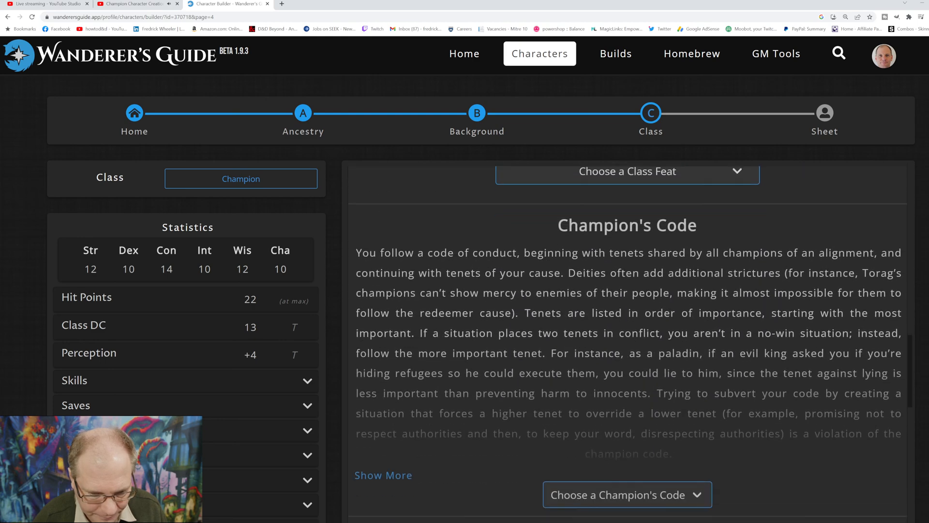
scroll(628, 339, "down", 4)
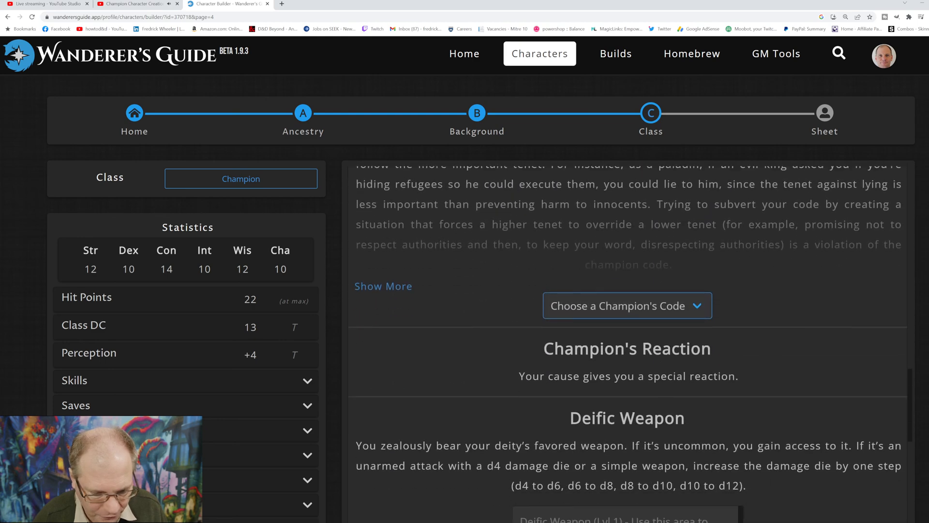
scroll(627, 339, "down", 4)
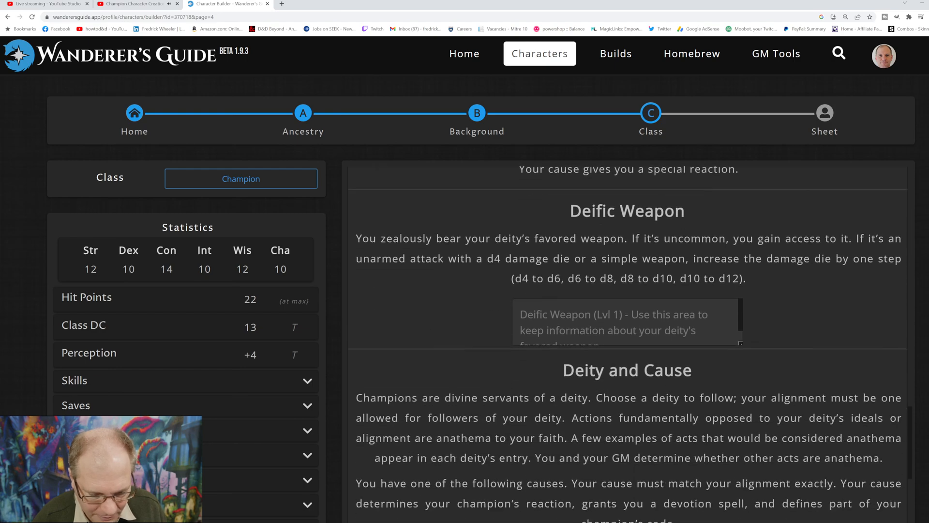
scroll(628, 339, "down", 5)
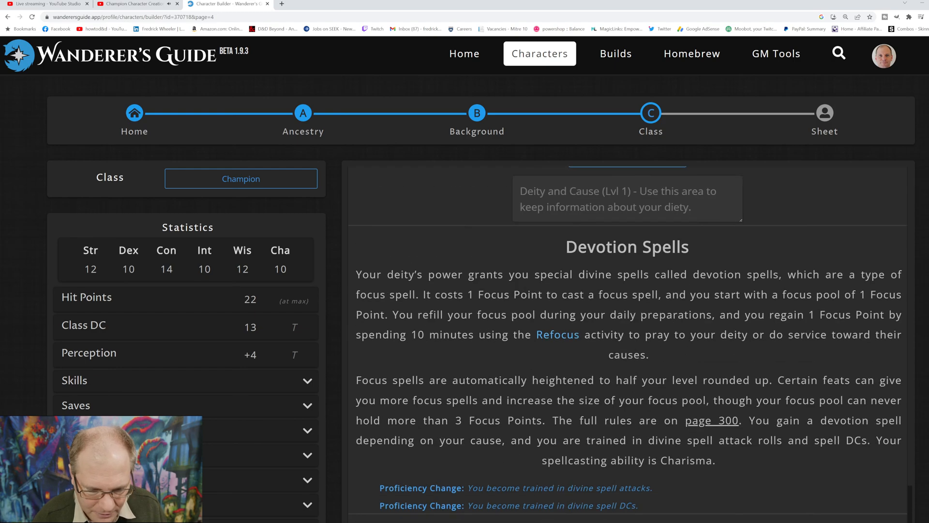
scroll(627, 339, "up", 10)
scroll(628, 339, "up", 15)
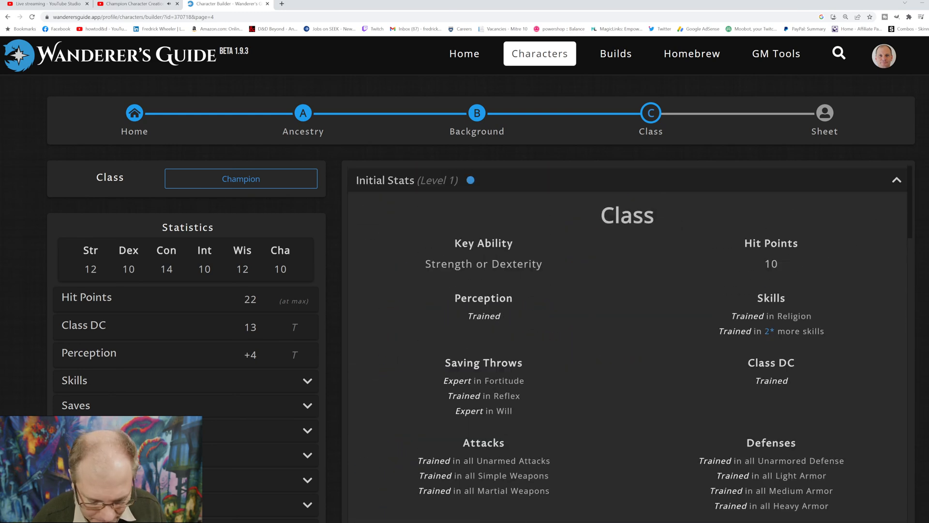
Step: Set the Champion's key ability to Strength and choose Athletics and Diplomacy as the two additional trained skills
scroll(627, 338, "down", 2)
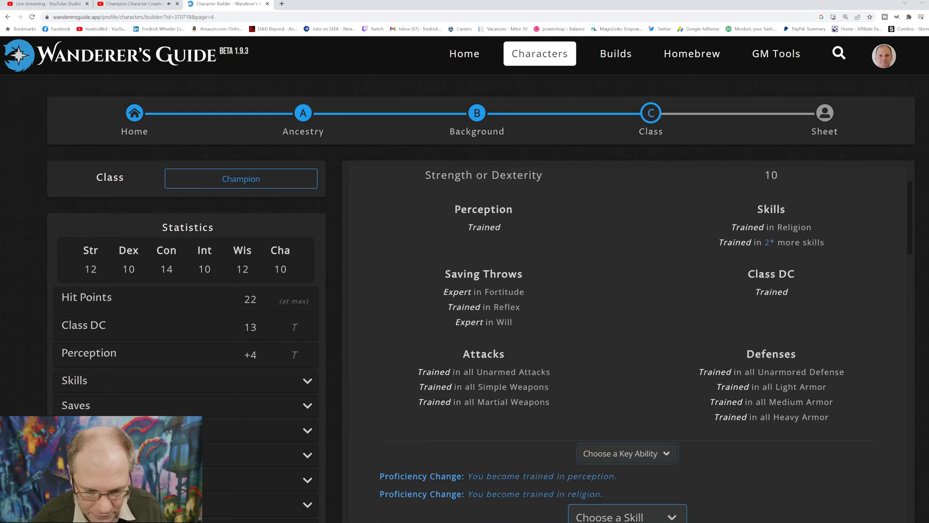
scroll(628, 316, "down", 3)
left_click(610, 343)
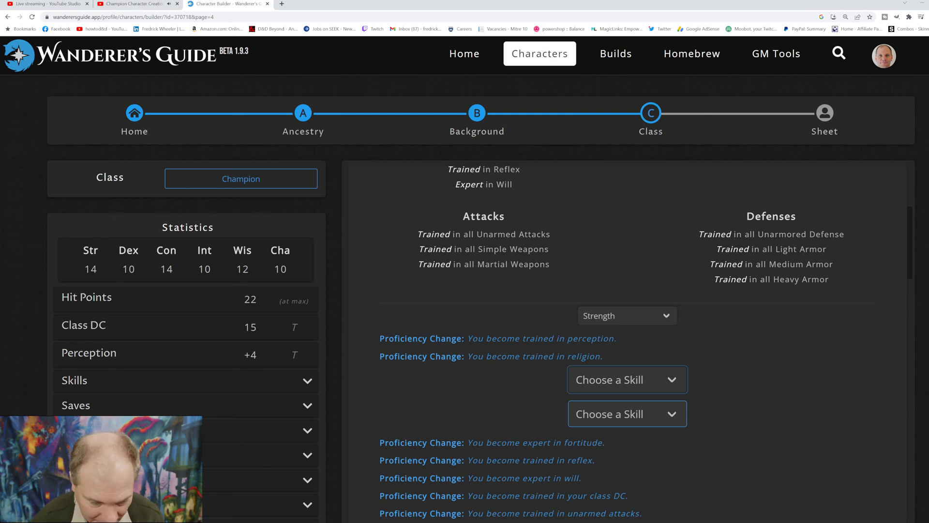
left_click(627, 379)
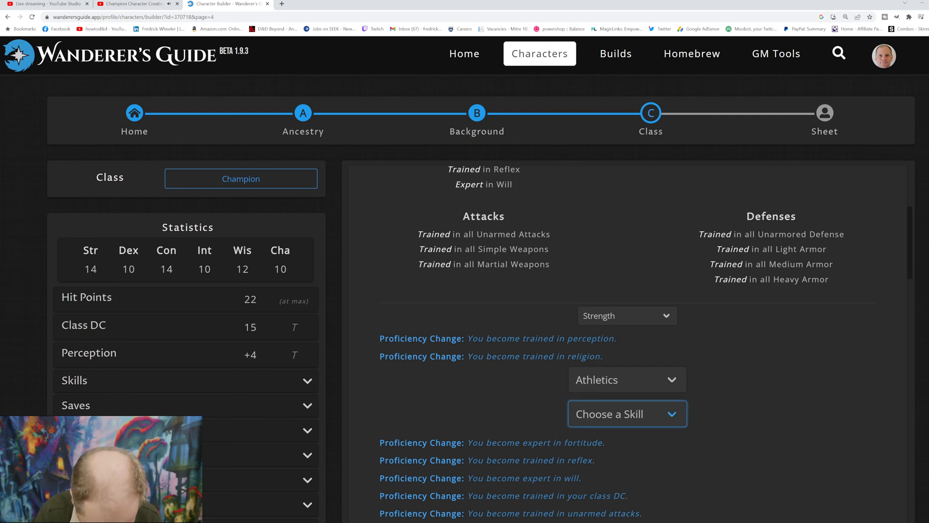
left_click(628, 414)
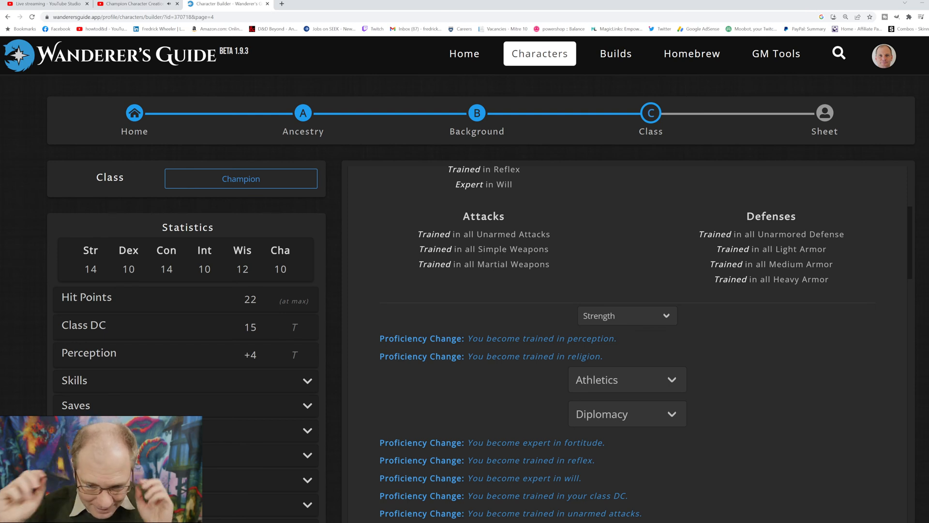
Step: Assign the four level 1 ability boosts to Strength, Constitution, Charisma and Dexterity
scroll(627, 339, "down", 8)
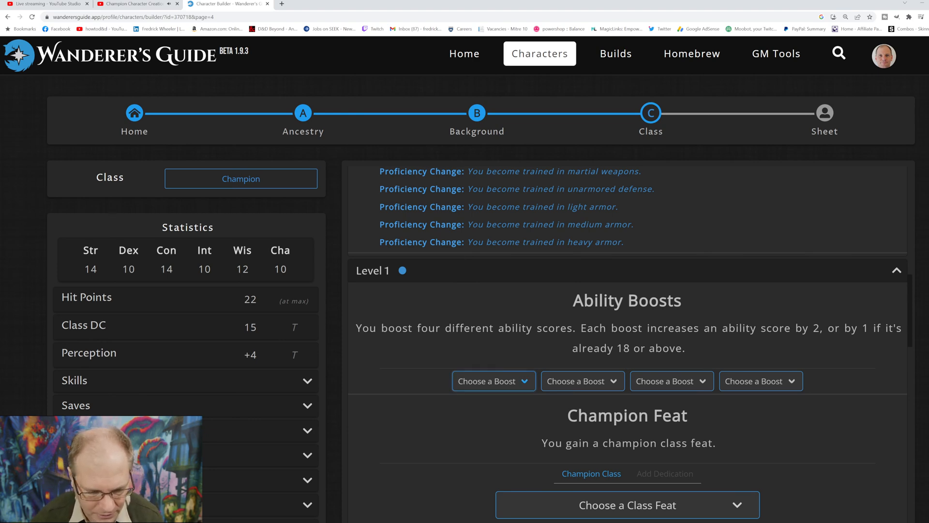
left_click(484, 409)
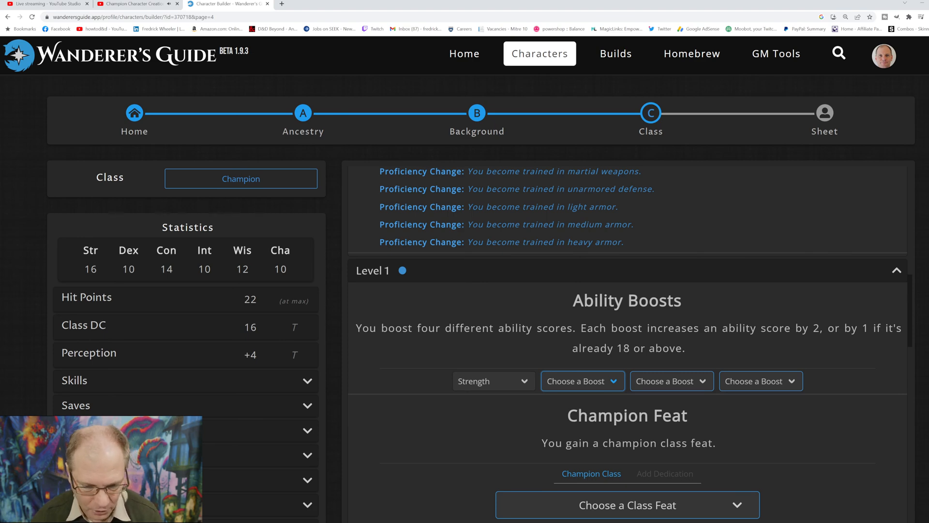
left_click(571, 429)
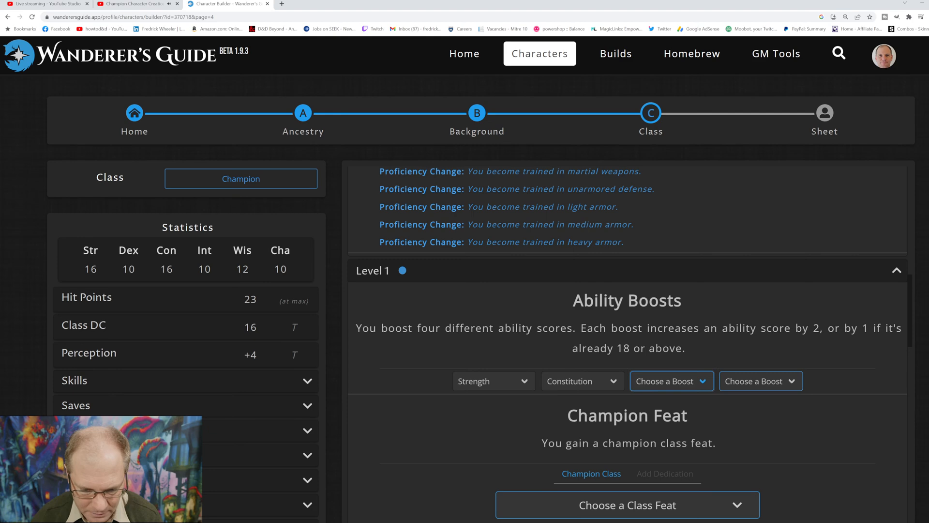
left_click(658, 475)
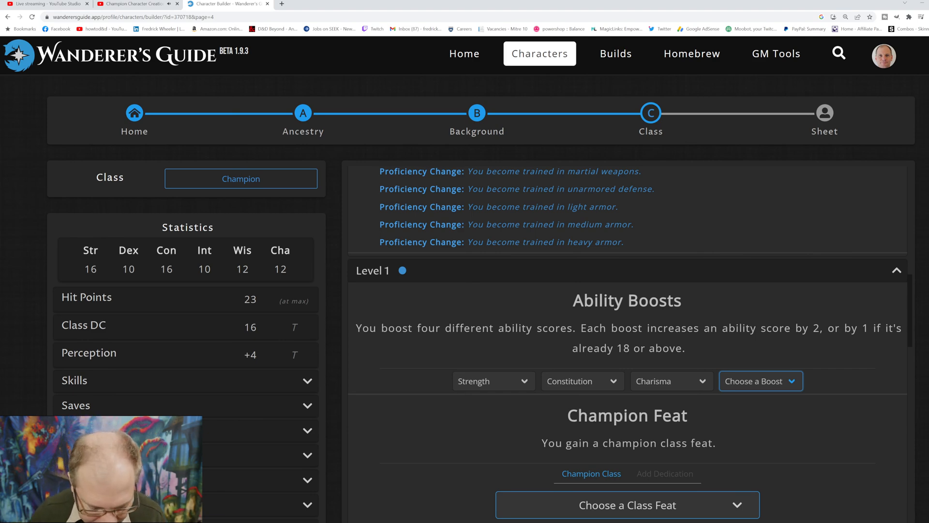
left_click(743, 411)
Step: List the level 1 champion class feats and read the Ranged Reprisal description and prerequisites
scroll(630, 347, "down", 1)
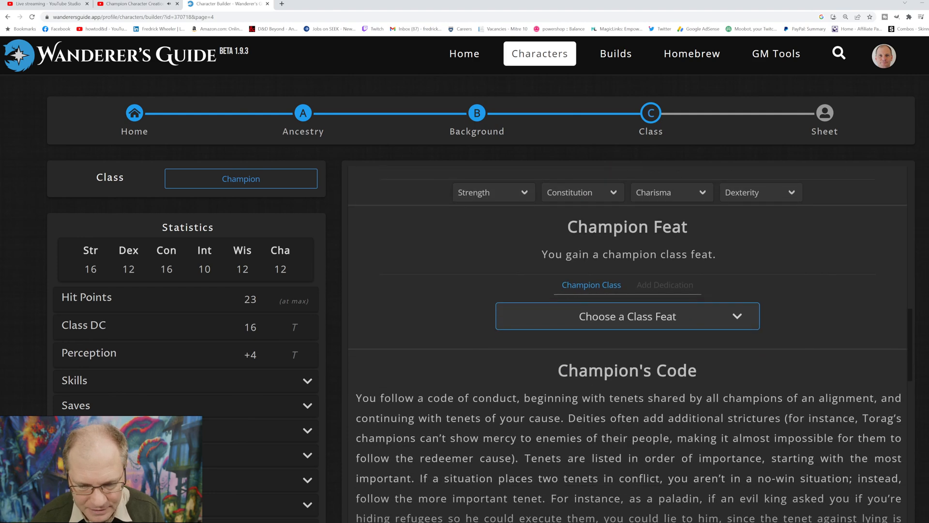
left_click(628, 316)
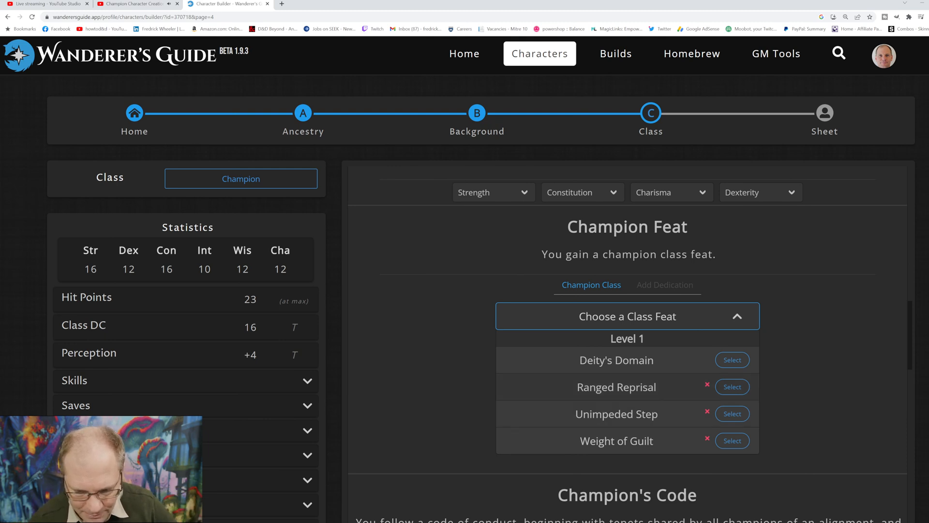
left_click(617, 387)
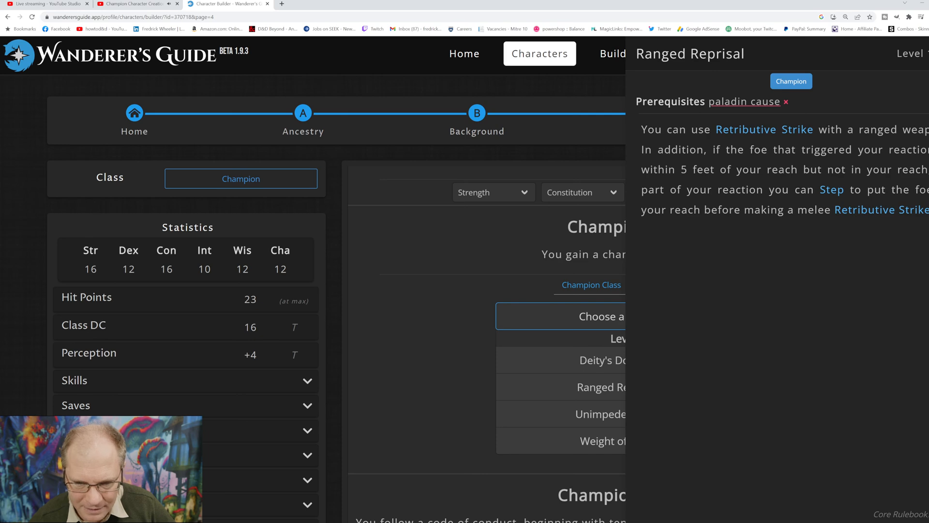
key("Escape")
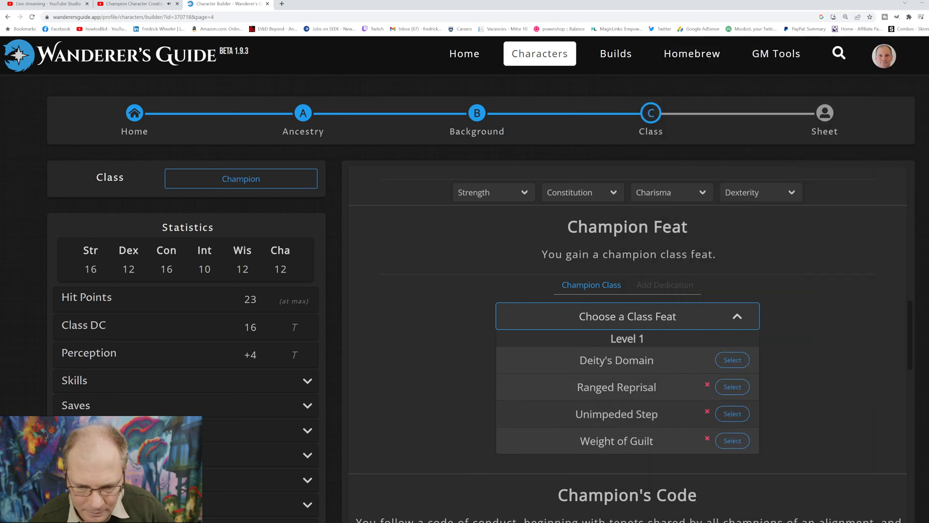
Step: Look over the remaining level 1 class choices and set the Champion's Code to The Tenets of Good
scroll(628, 344, "down", 10)
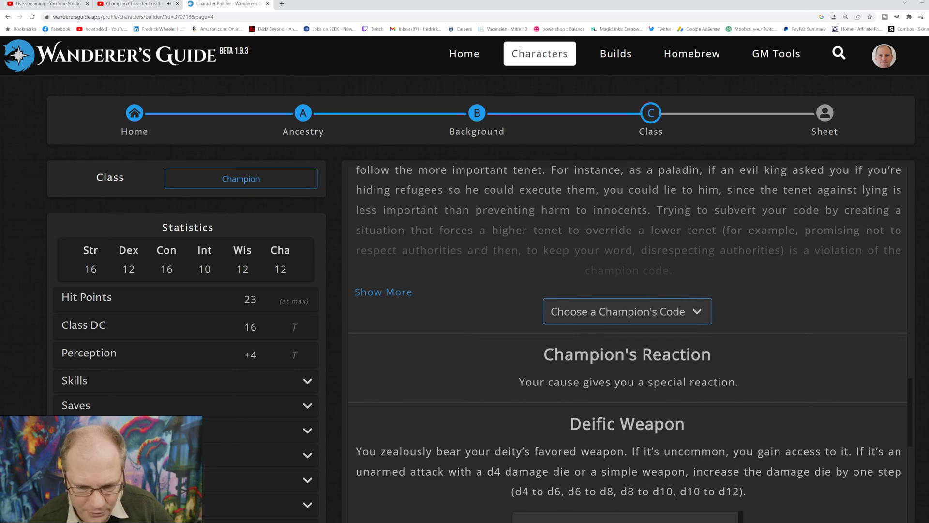
scroll(628, 344, "down", 10)
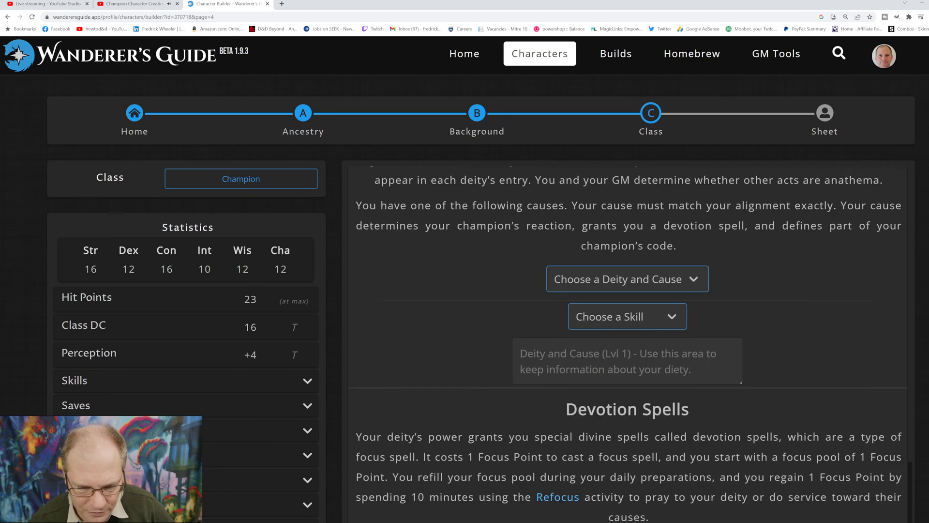
scroll(627, 345, "down", 4)
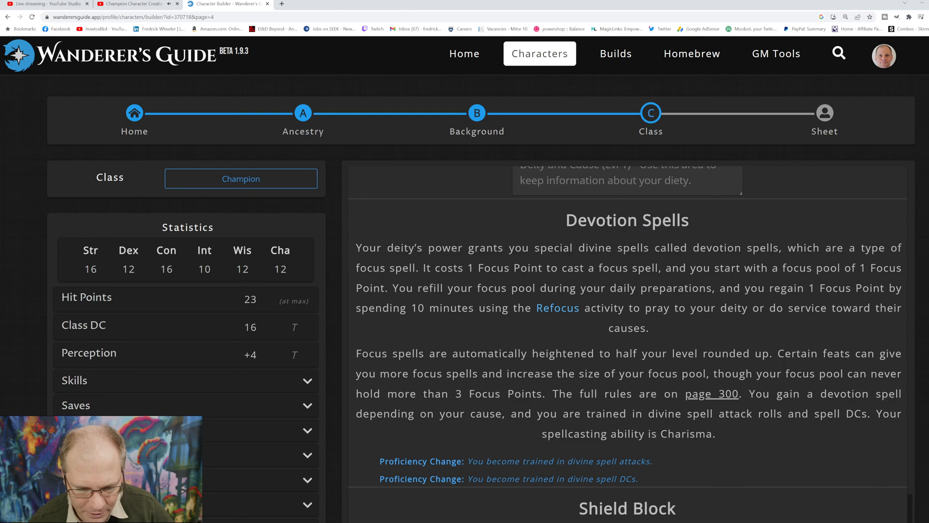
scroll(628, 345, "up", 15)
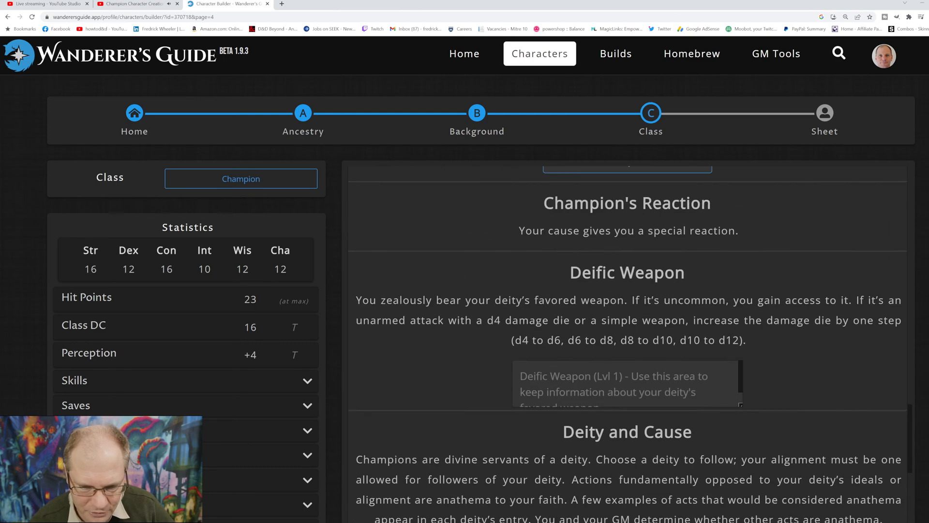
scroll(628, 344, "up", 5)
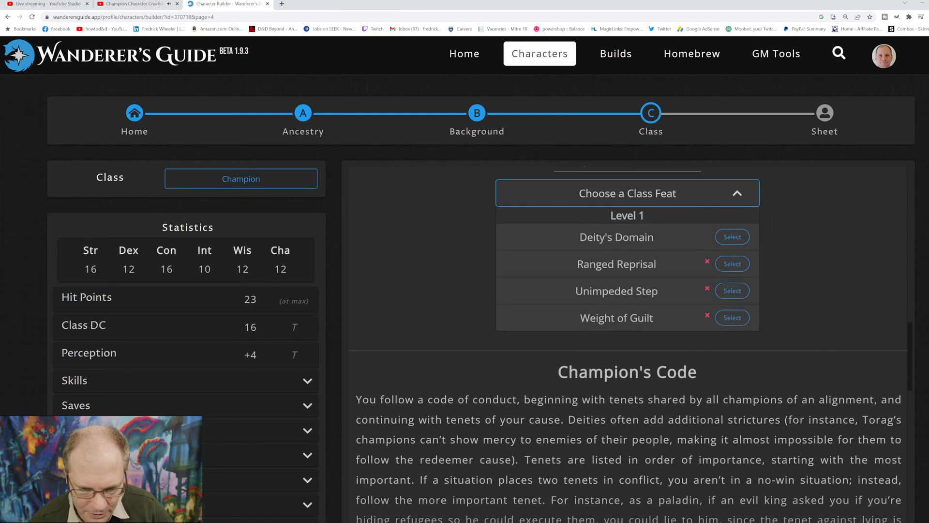
scroll(628, 345, "down", 6)
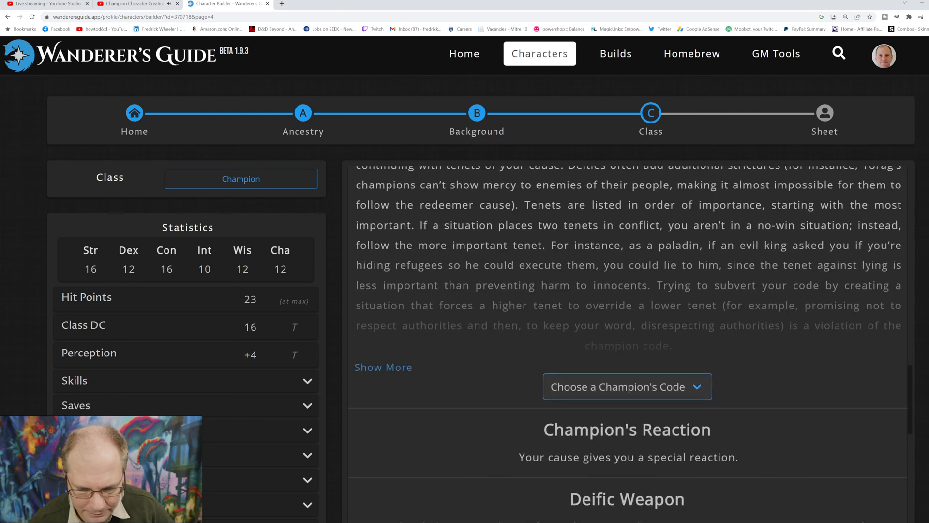
left_click(599, 424)
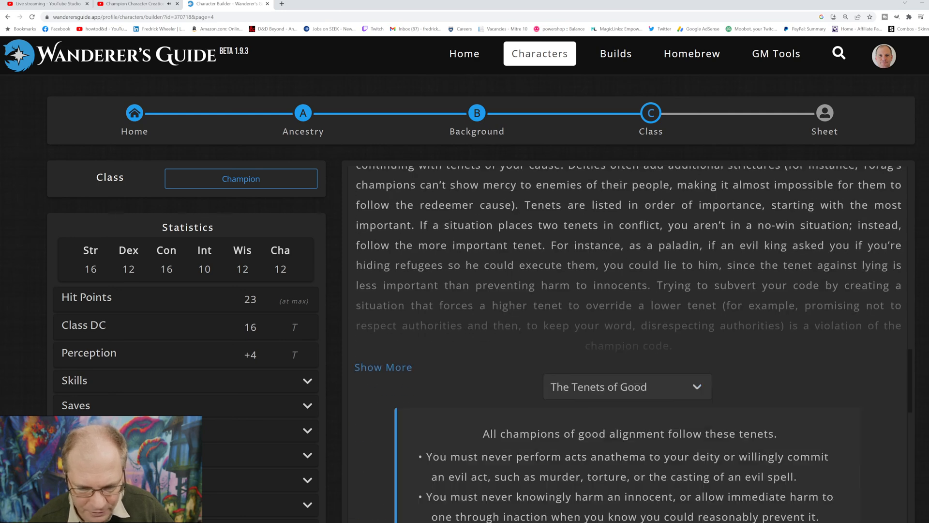
Step: Read through the champion's tenets, deity and devotion spell rules, and set the cause to Redeemer (Neutral Good)
scroll(628, 344, "down", 10)
scroll(628, 345, "up", 10)
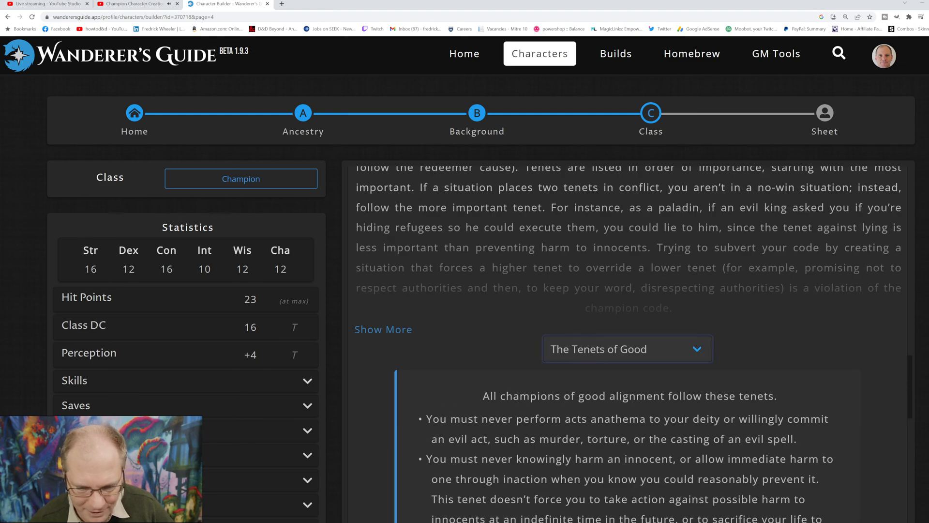
scroll(628, 344, "down", 15)
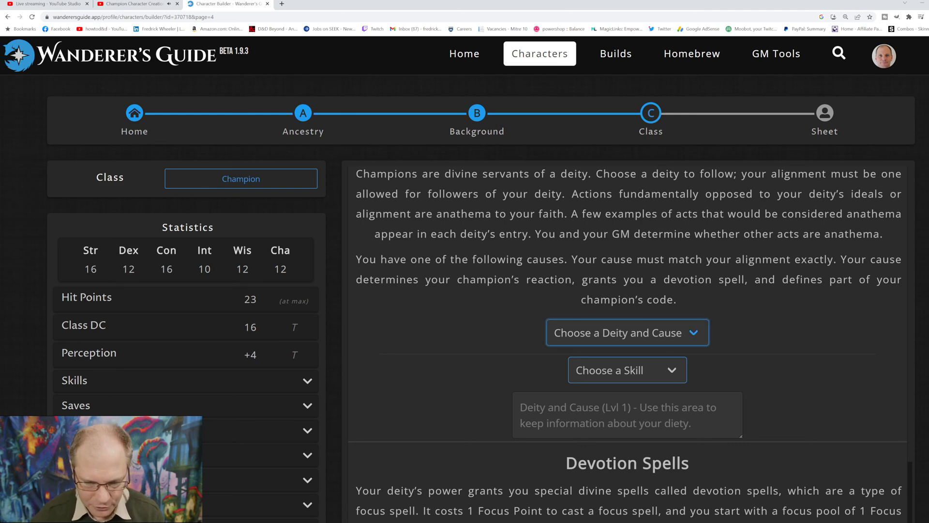
scroll(628, 339, "down", 5)
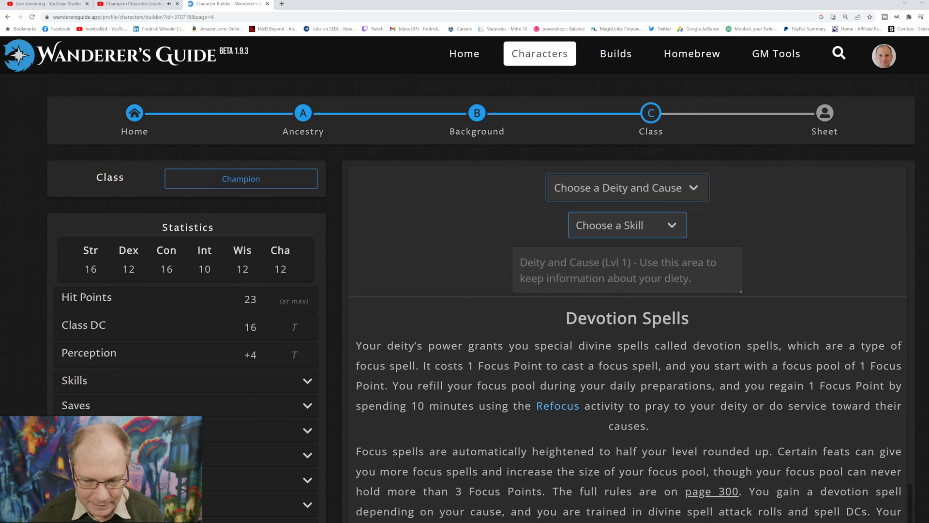
scroll(628, 339, "down", 2)
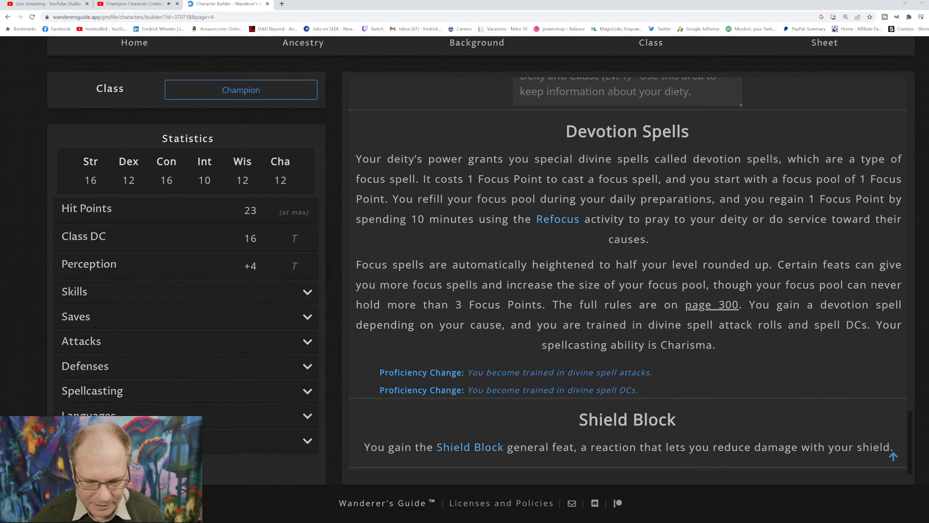
scroll(628, 276, "up", 6)
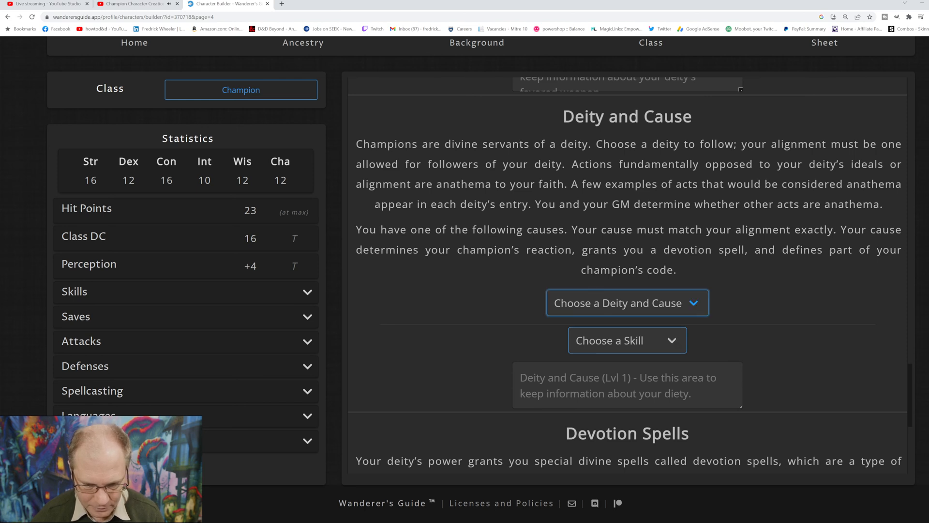
left_click(618, 395)
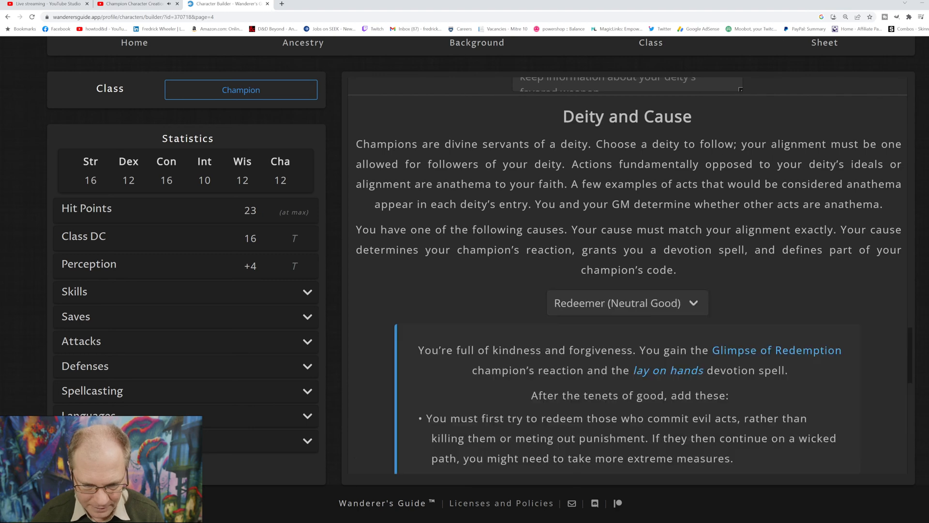
Step: Choose Intimidation as the skill granted by the champion's Deity and Cause feature
scroll(628, 271, "down", 4)
scroll(628, 271, "down", 4)
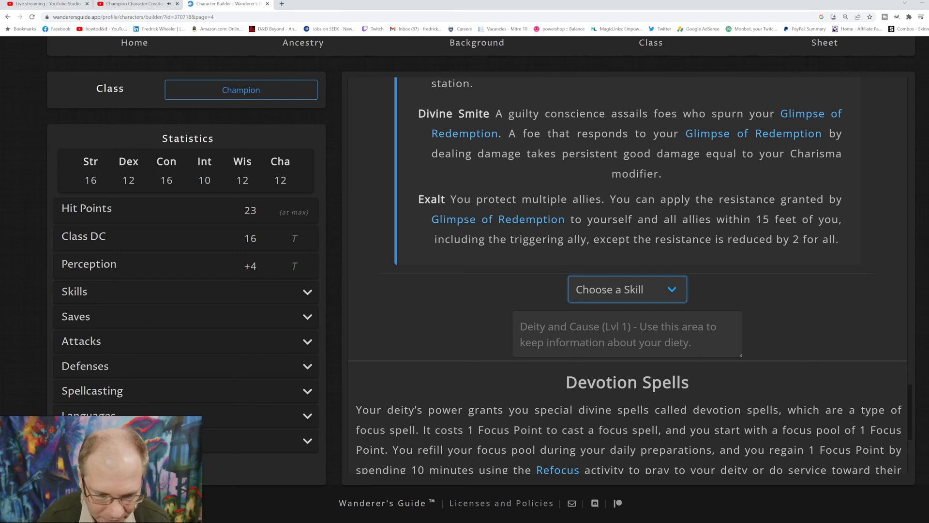
key("Return")
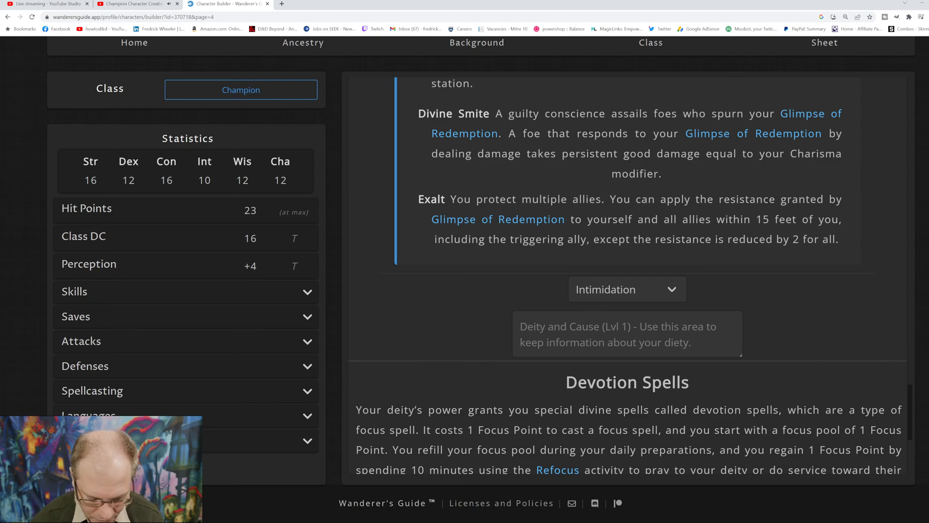
Step: Check the remaining class features and select Deity's Domain as the level 1 champion class feat
scroll(628, 276, "down", 5)
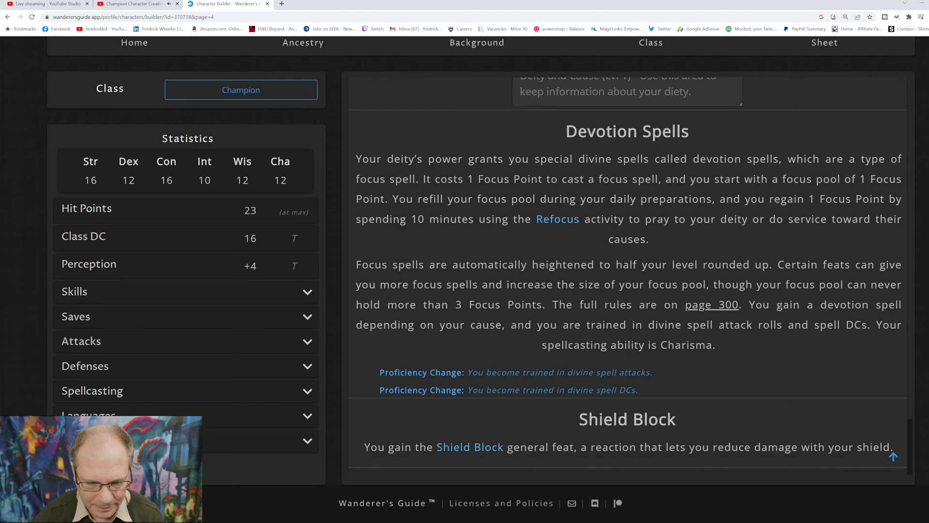
scroll(628, 276, "up", 20)
scroll(628, 276, "up", 5)
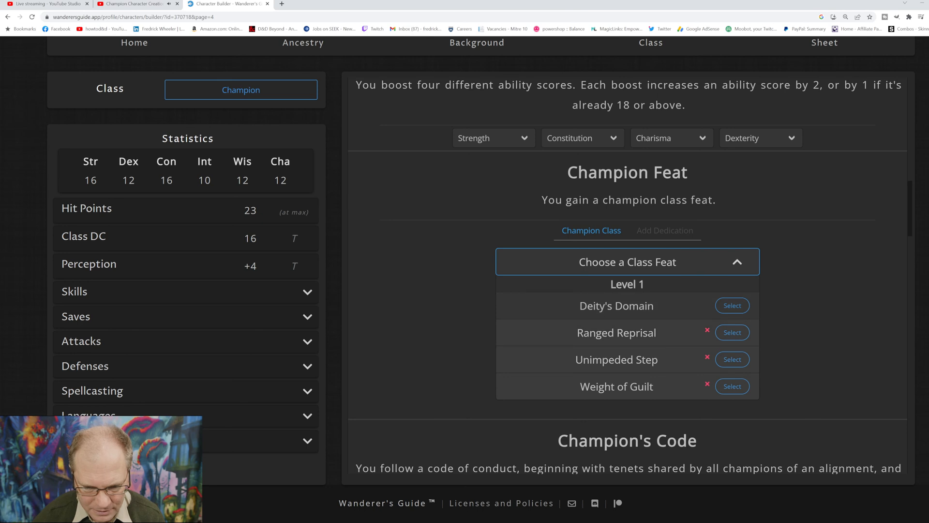
left_click(733, 305)
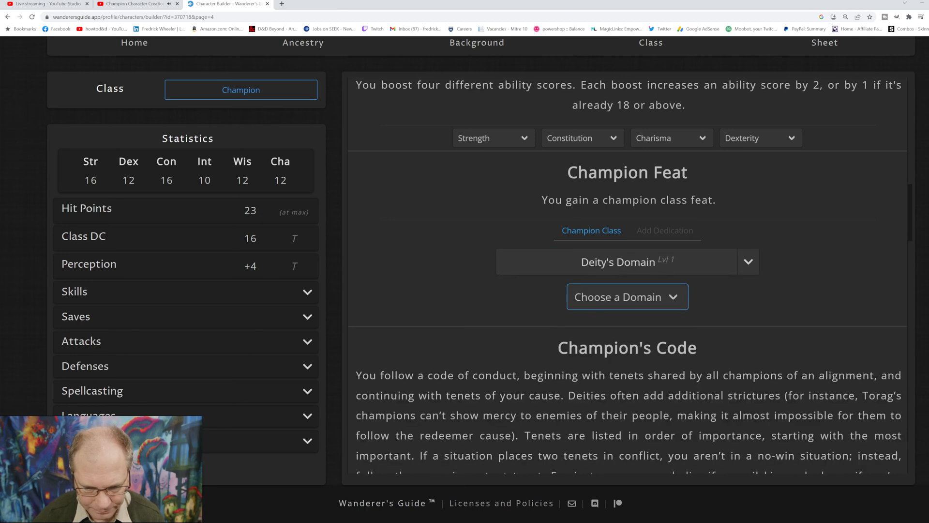
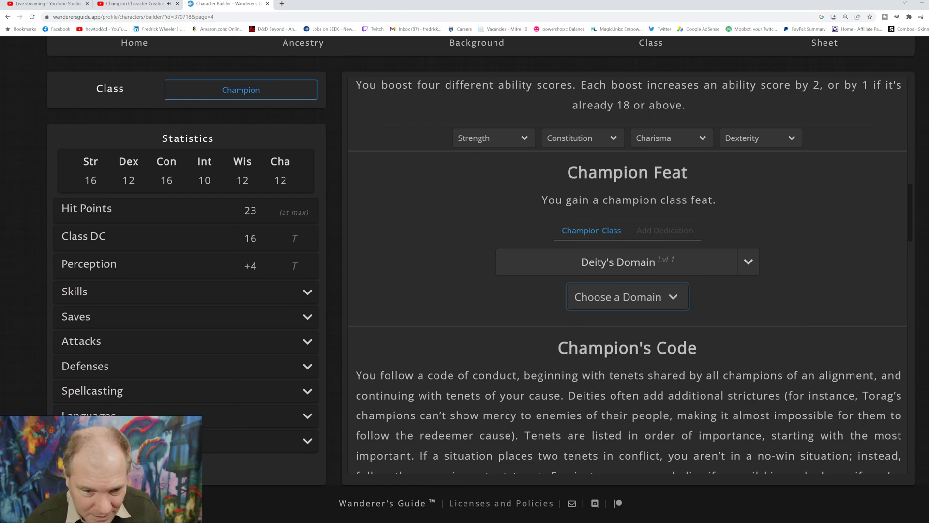
Step: Choose Indulgence as the domain for the Deity's Domain feat and look back over the Champion's class features
left_click(602, 297)
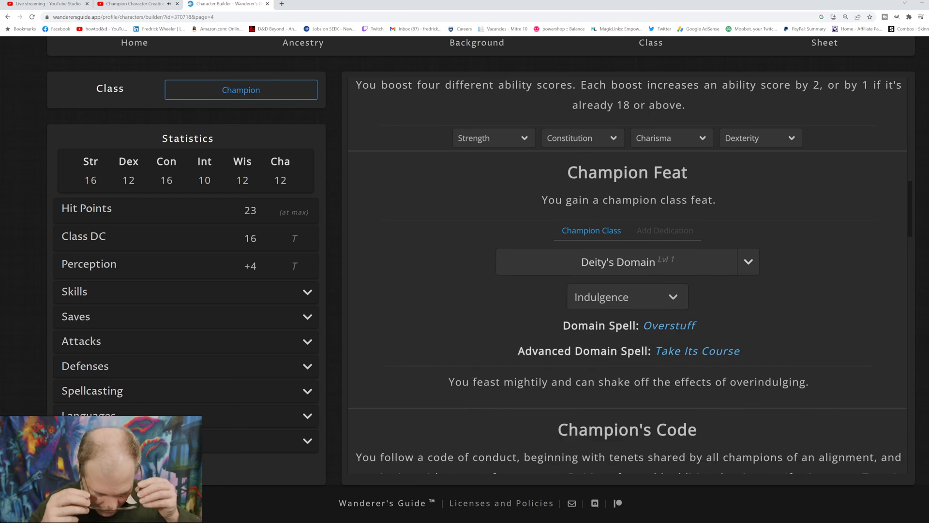
scroll(628, 271, "up", 5)
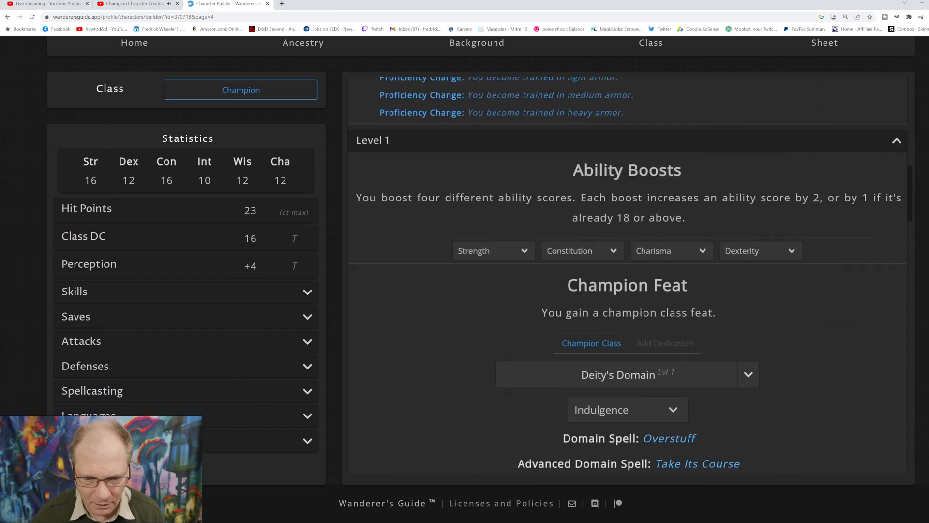
scroll(628, 271, "up", 6)
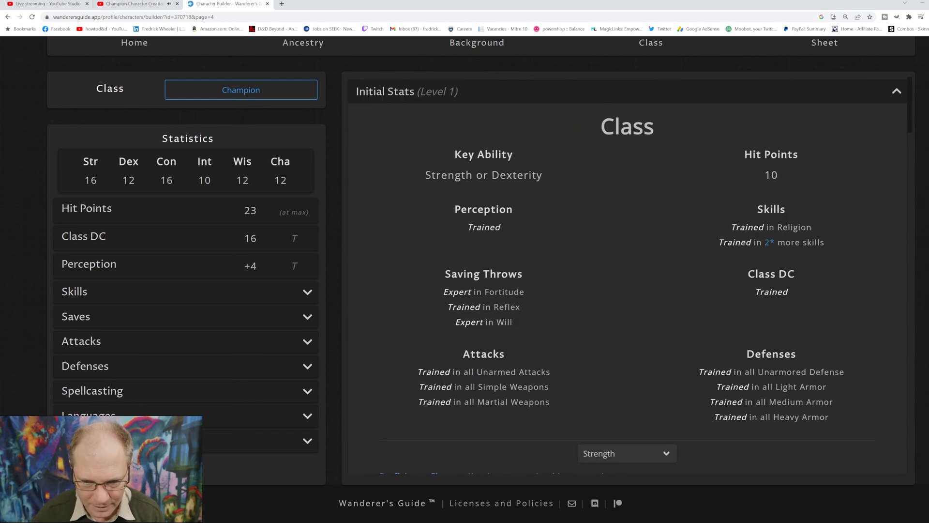
scroll(628, 271, "down", 20)
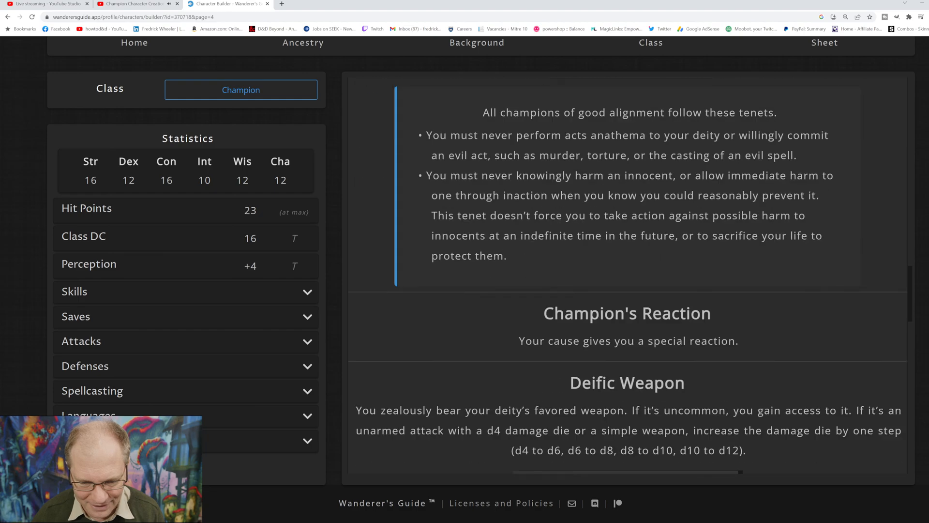
scroll(628, 271, "down", 10)
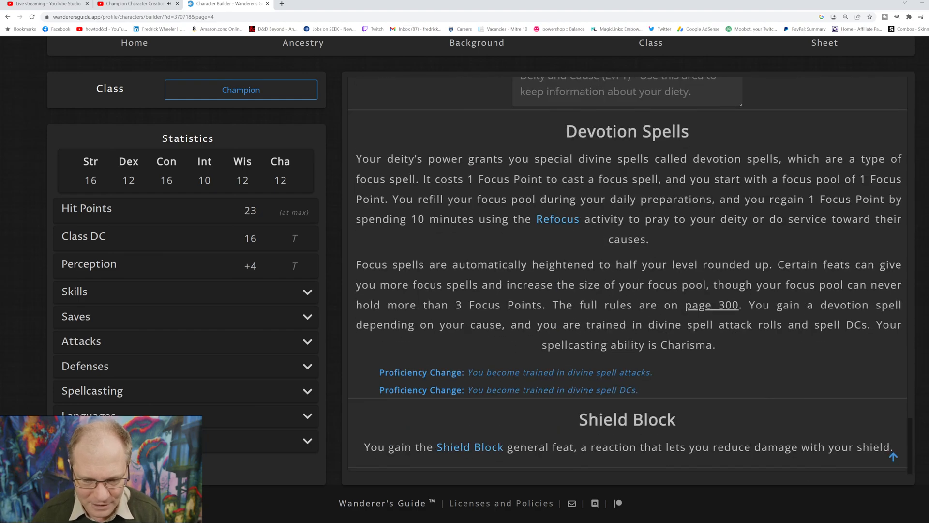
scroll(628, 276, "up", 15)
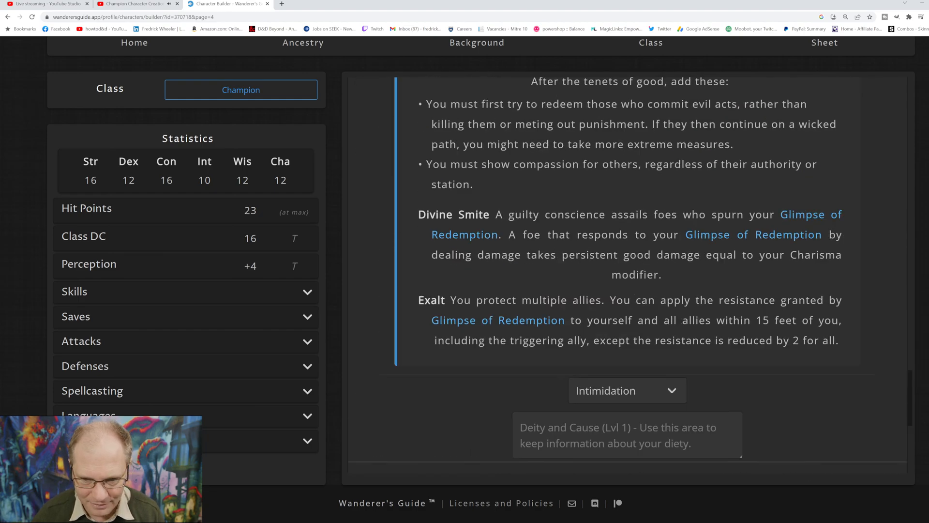
scroll(628, 276, "up", 15)
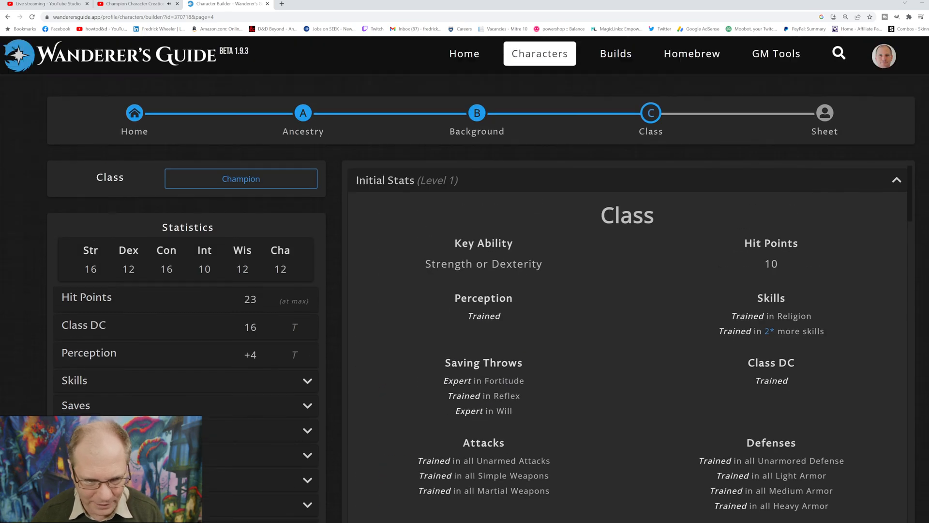
Step: Open the character sheet and look over its ability scores, proficiencies, skills and saving throws
key("F5")
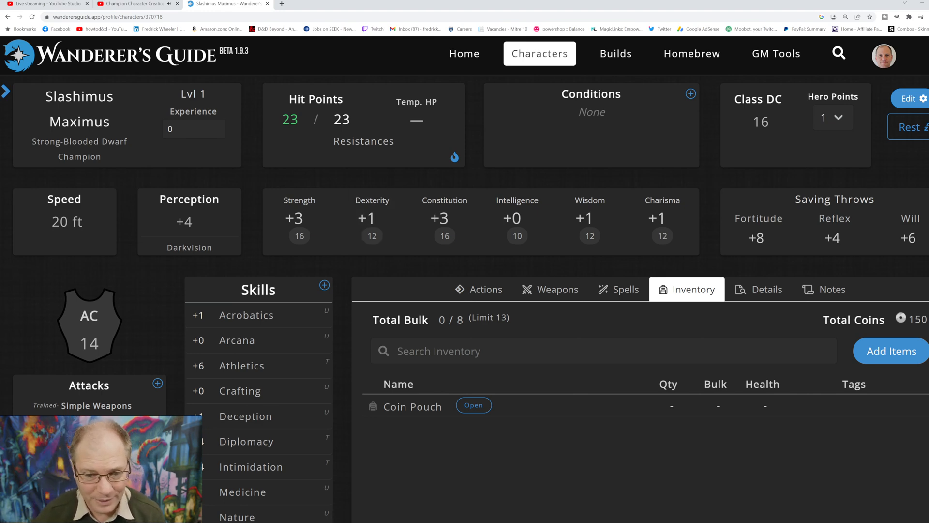
scroll(590, 218, "down", 3)
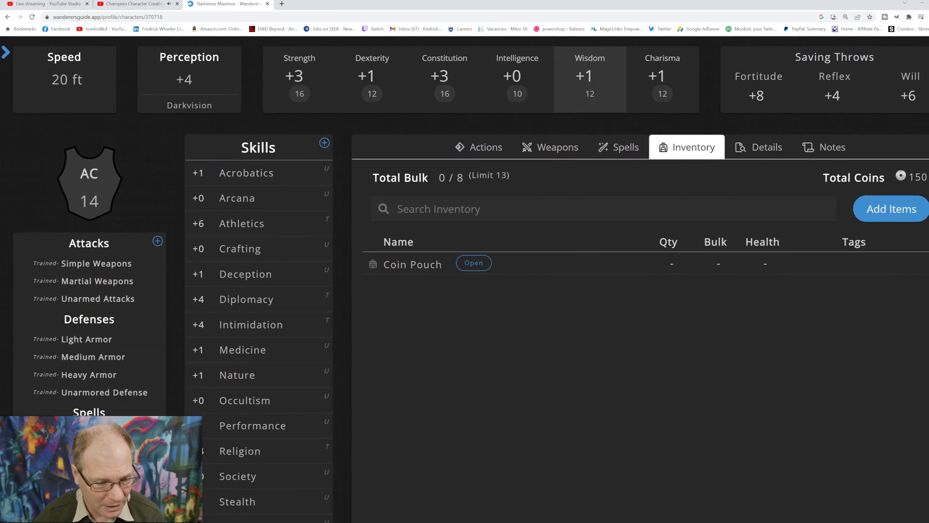
scroll(589, 218, "up", 3)
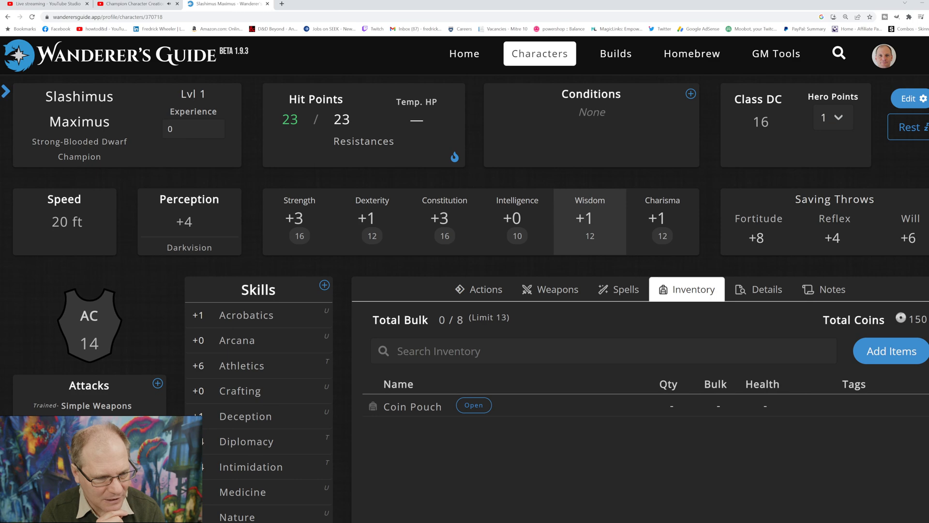
scroll(259, 364, "down", 5)
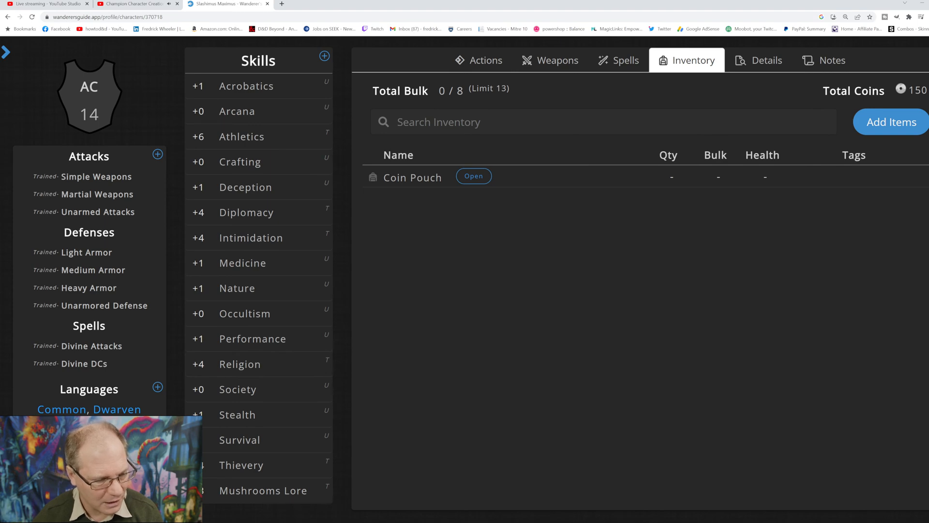
scroll(261, 414, "up", 5)
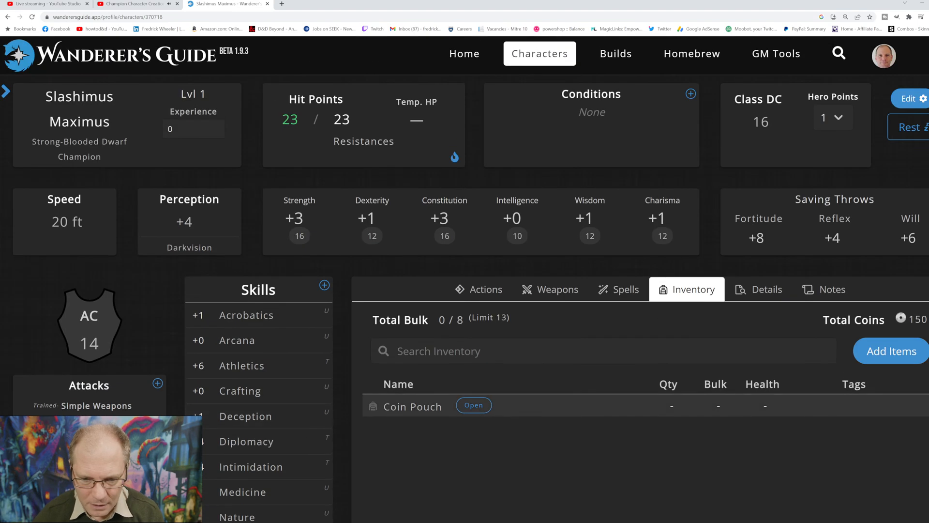
Step: Browse the character's encounter actions and read the description of the Seek action
left_click(479, 290)
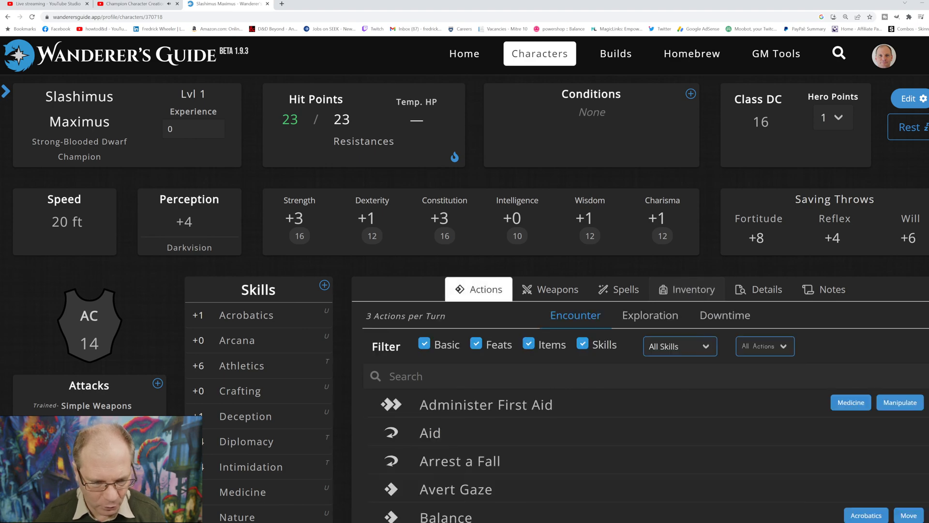
scroll(557, 409, "down", 2)
scroll(557, 448, "down", 15)
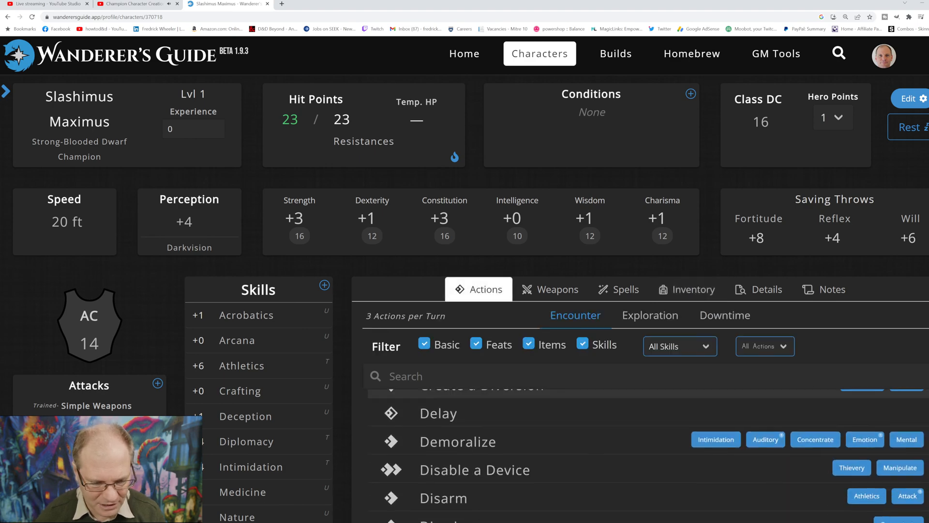
scroll(557, 447, "down", 15)
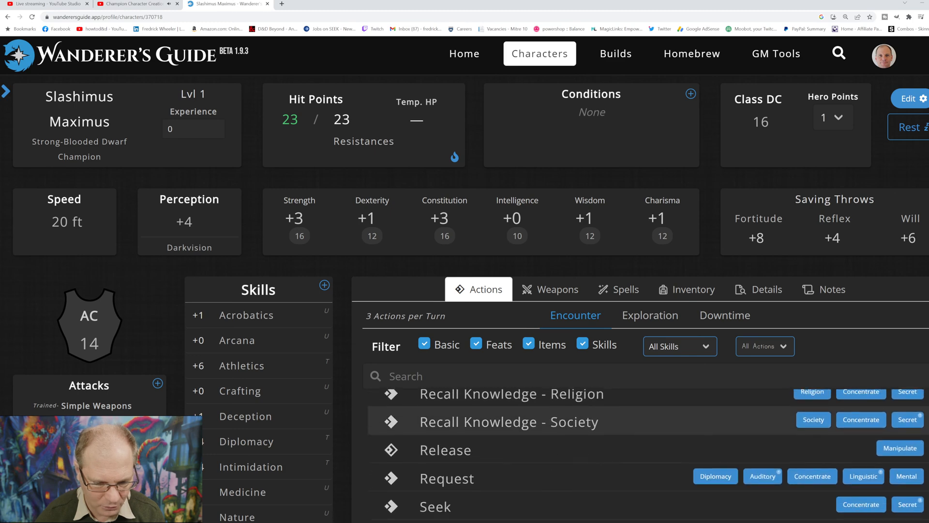
scroll(557, 447, "up", 5)
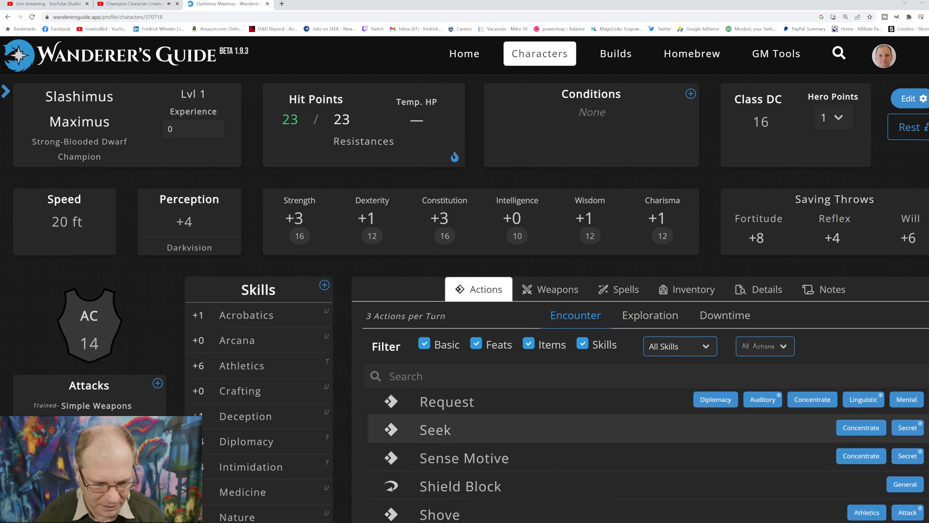
left_click(484, 429)
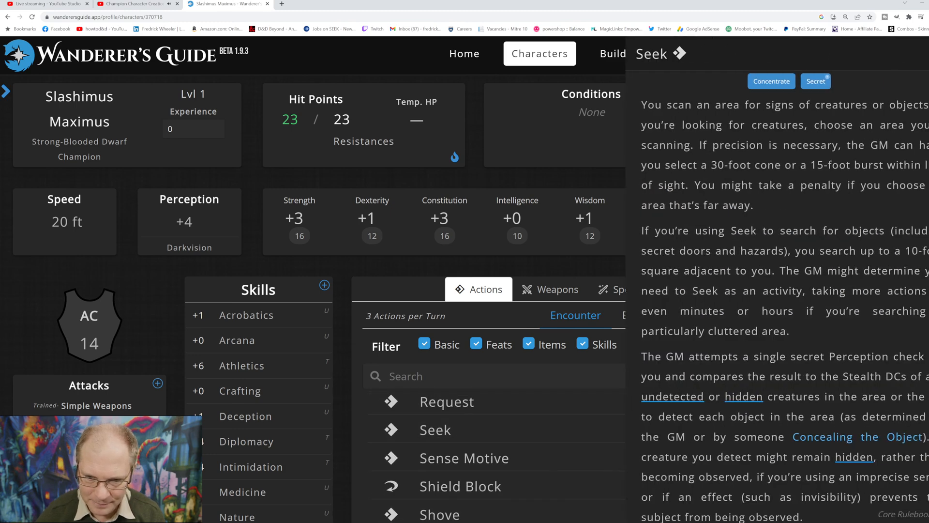
key("Escape")
Step: Review the character's weapons, level 1 spells and inventory
left_click(550, 289)
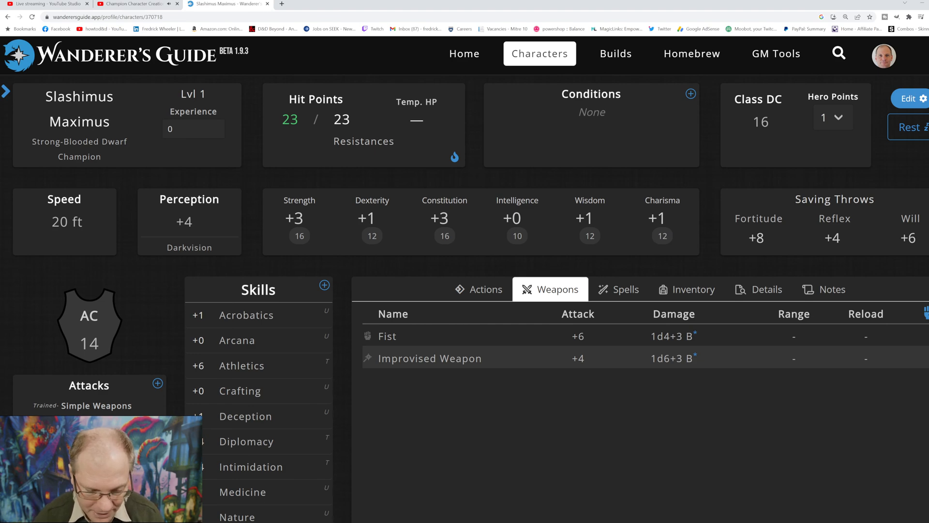
left_click(619, 289)
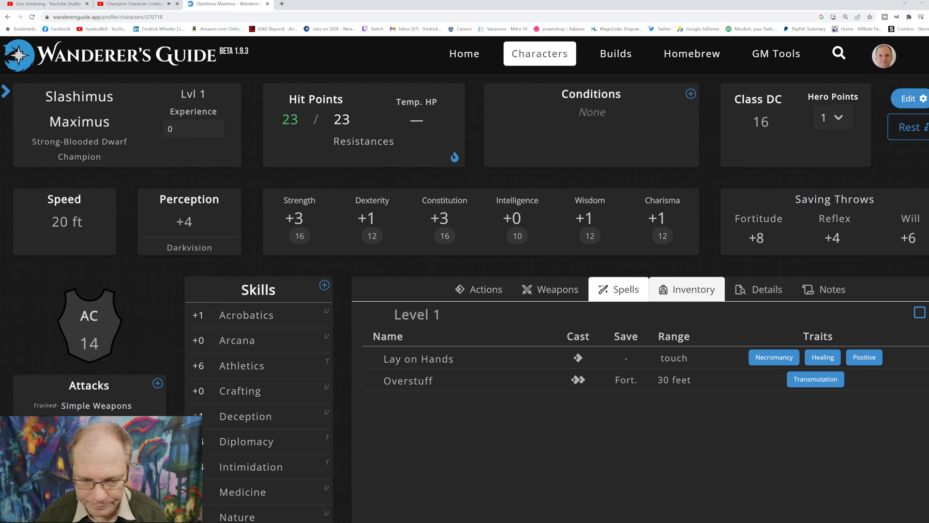
left_click(687, 289)
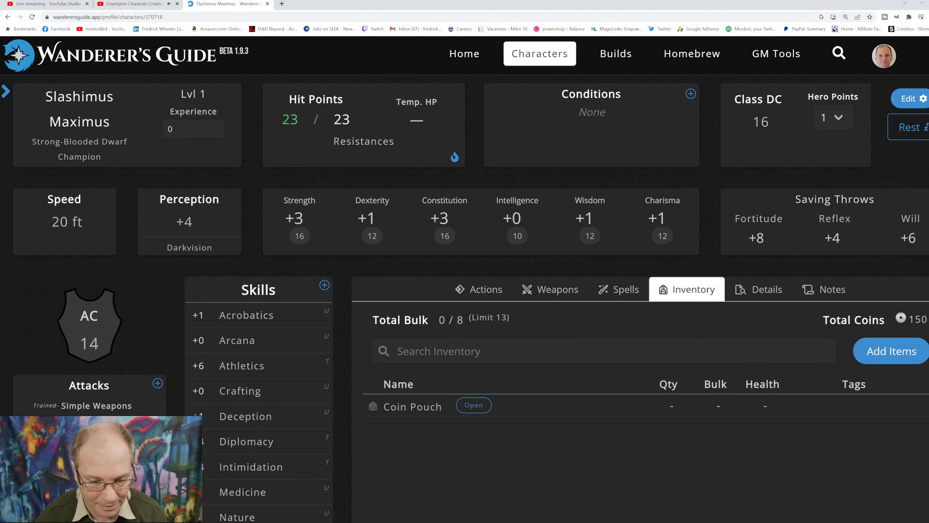
Step: Search the items available to add for "armo" and clear the search
left_click(892, 351)
left_click(784, 119)
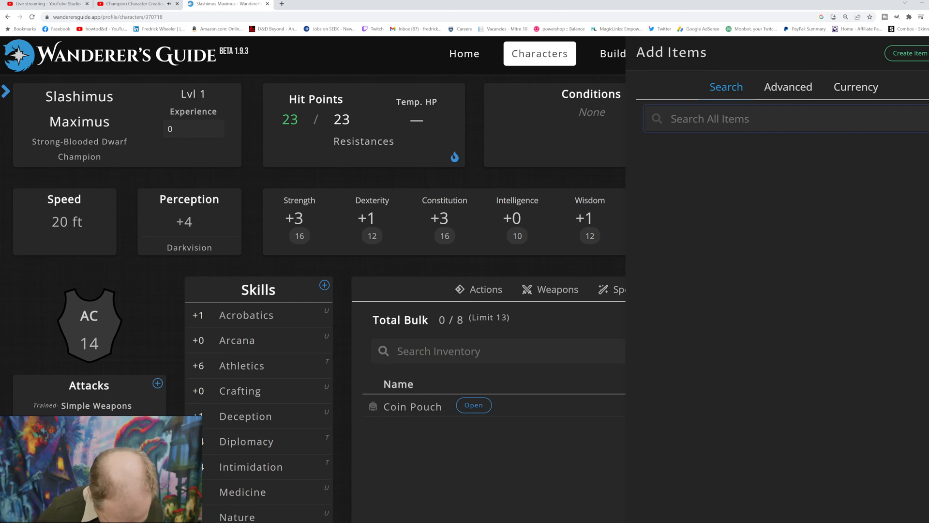
type("armo")
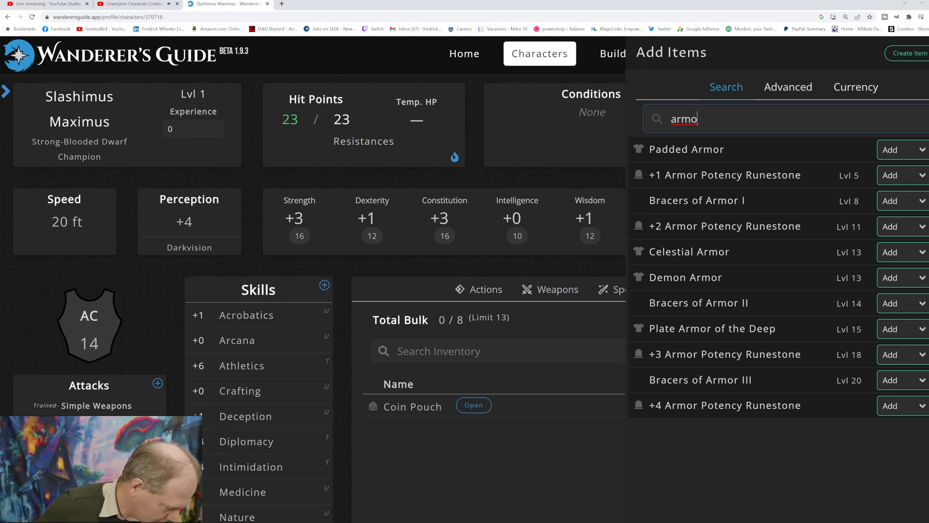
key("BackSpace")
key("BackSpace")
key("BackSpace")
key("BackSpace")
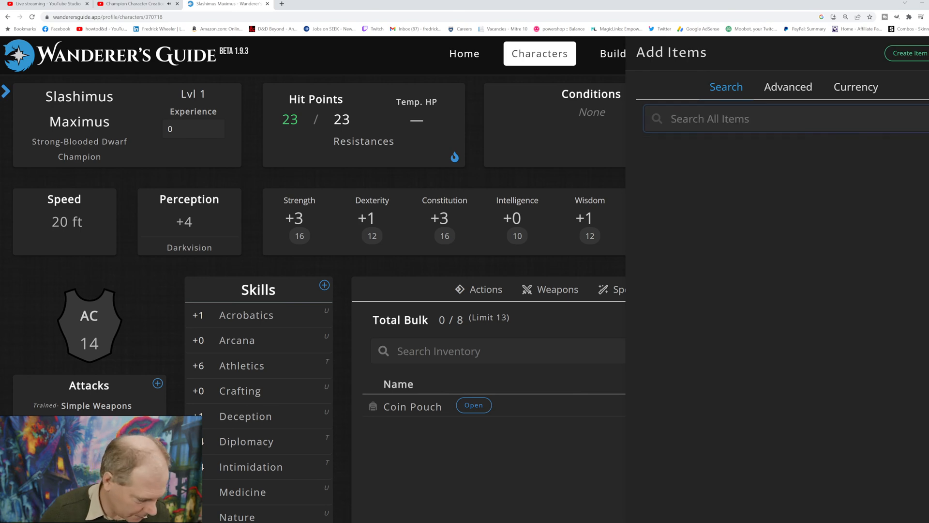
Step: Search the items for "full plate" and read the Full Plate armor's price, strength requirement and penalties
type("f")
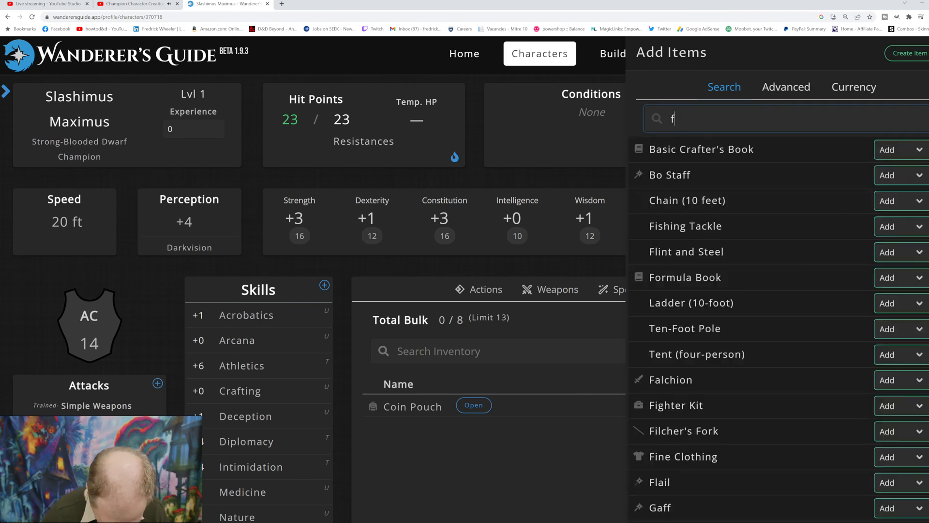
type("ull plate")
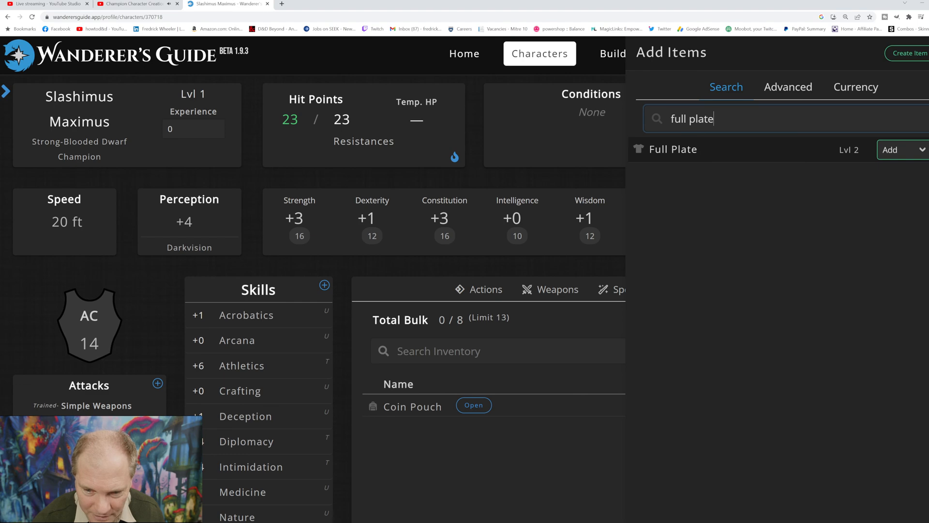
left_click(674, 149)
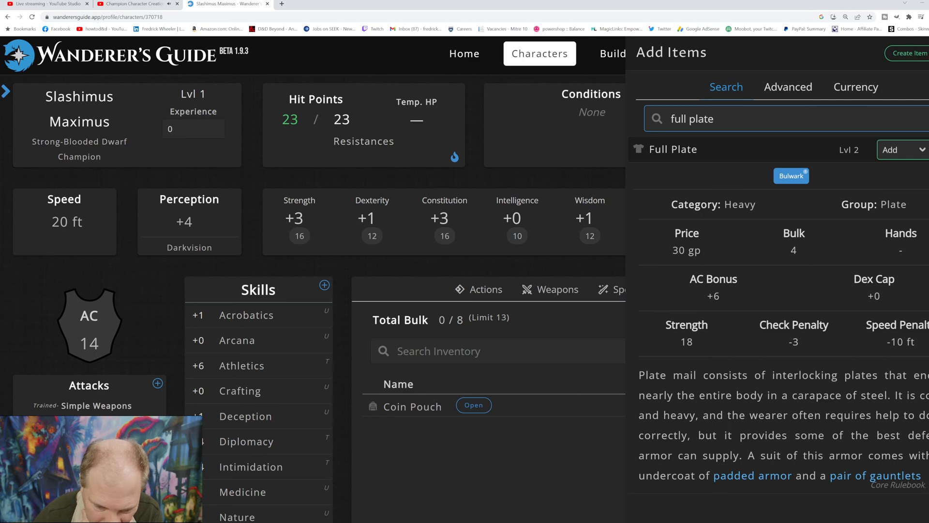
scroll(312, 281, "down", 1)
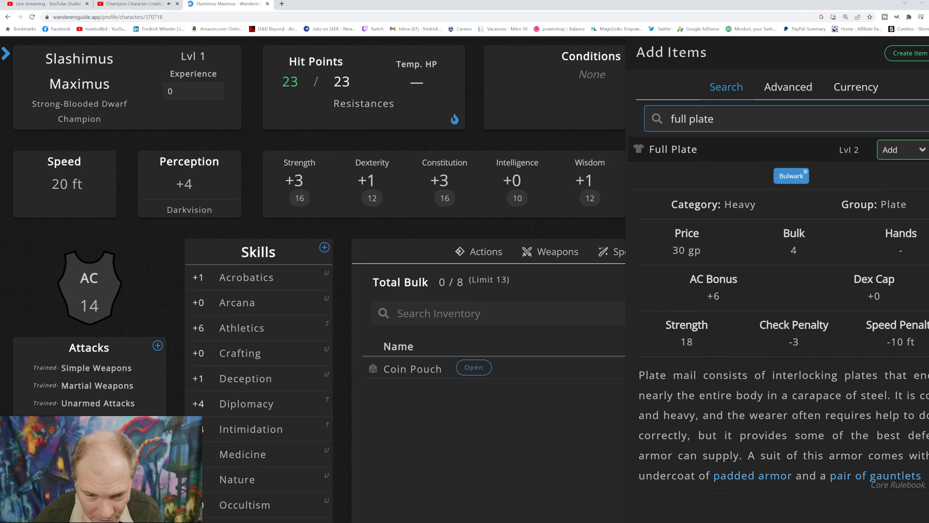
left_click(591, 140)
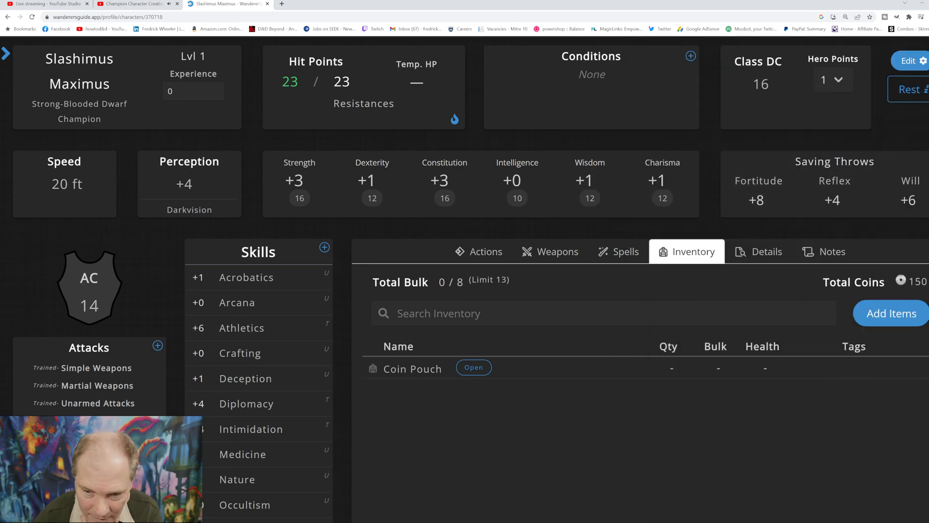
Step: Search the items for "half plate" and examine the Half Plate armor's price, bonuses and requirements
left_click(892, 313)
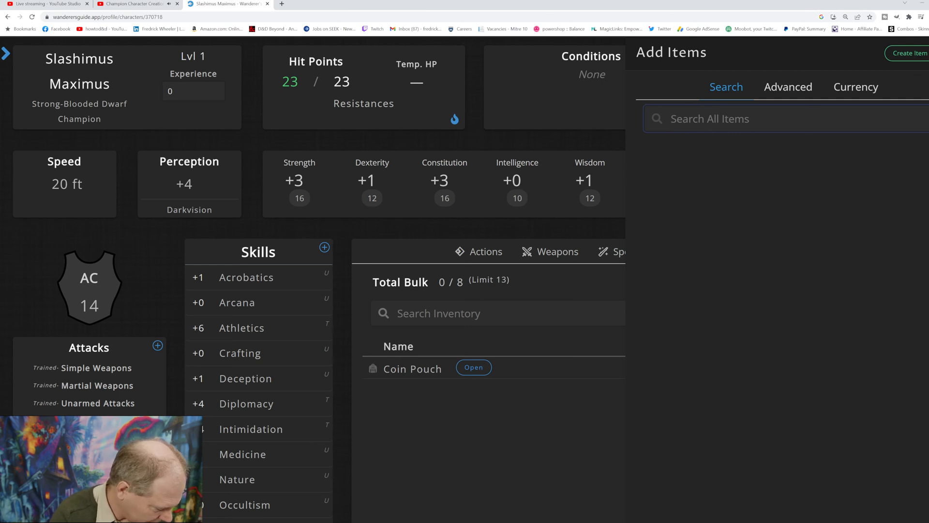
type("hal")
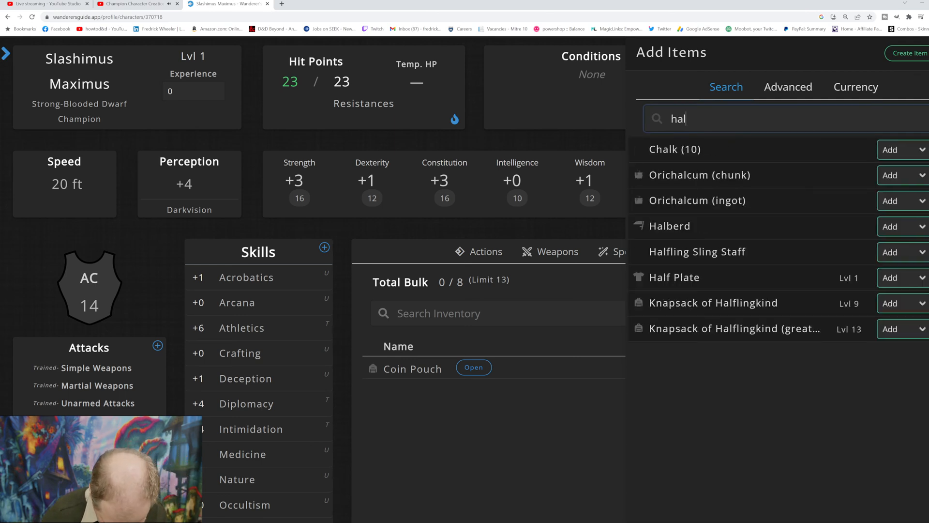
type("f plate")
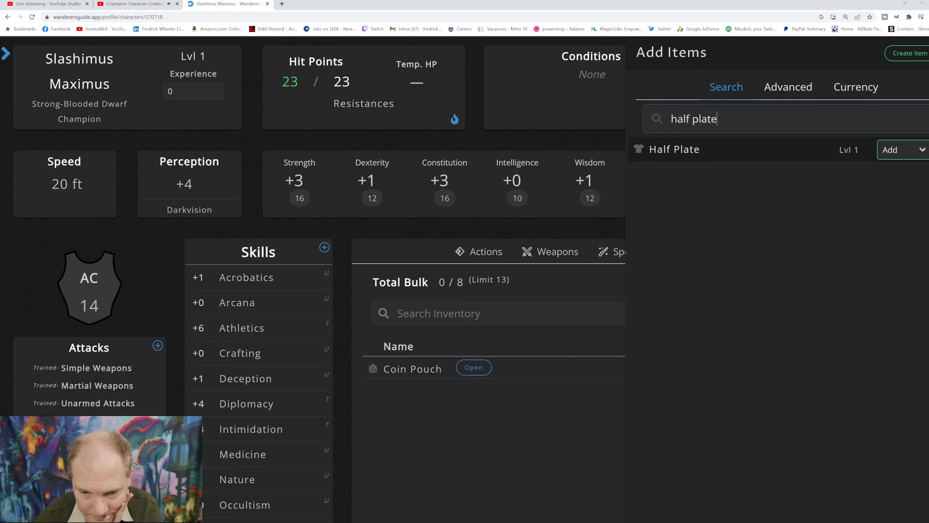
left_click(702, 150)
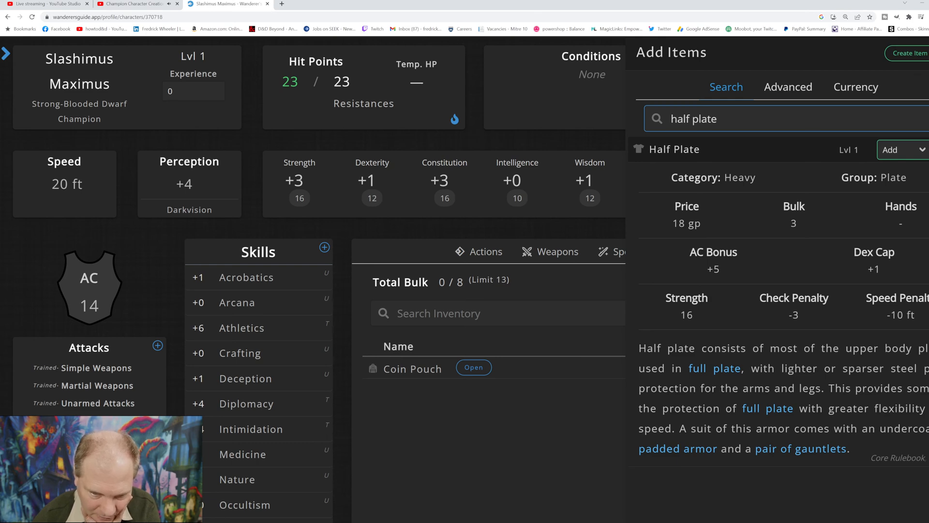
key("Escape")
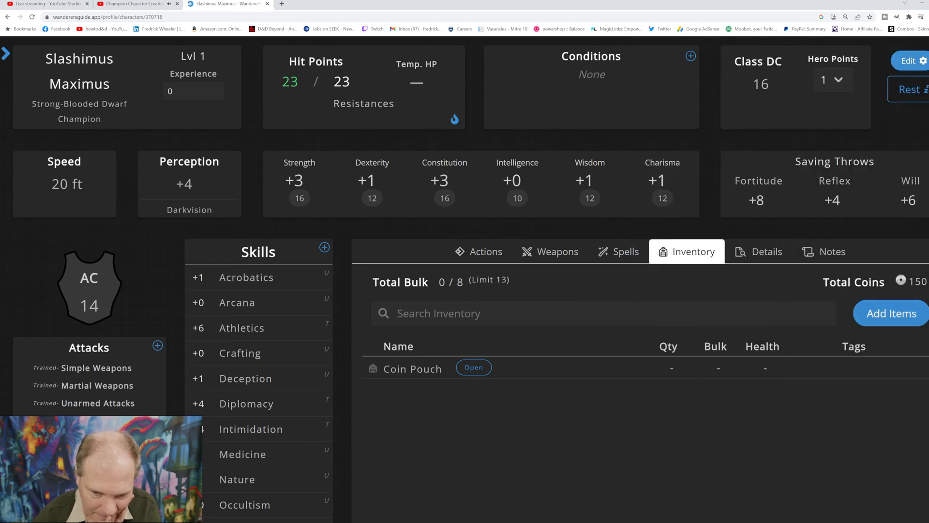
Step: Search the items available to add for "splint" and read the Splint Mail armor's price, bonuses, strength requirement and penalties
left_click(892, 313)
left_click(775, 119)
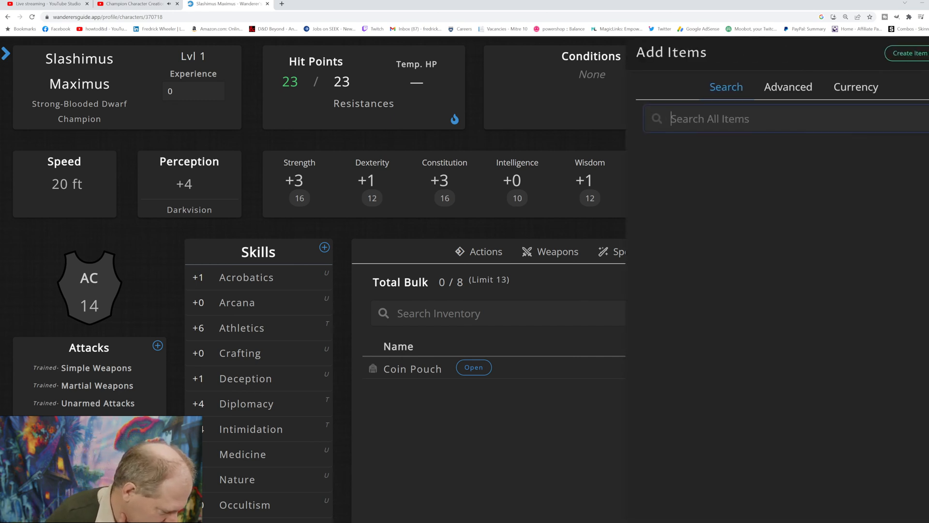
type("splin")
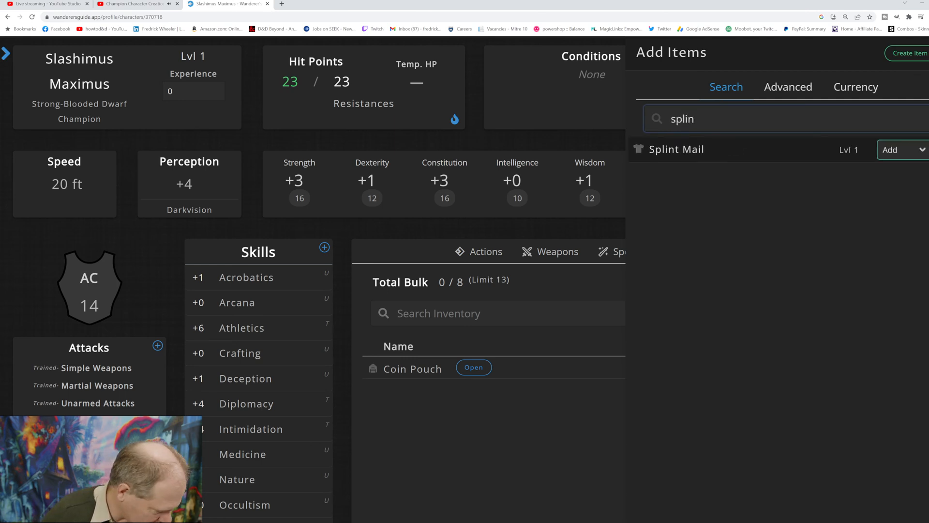
type("t")
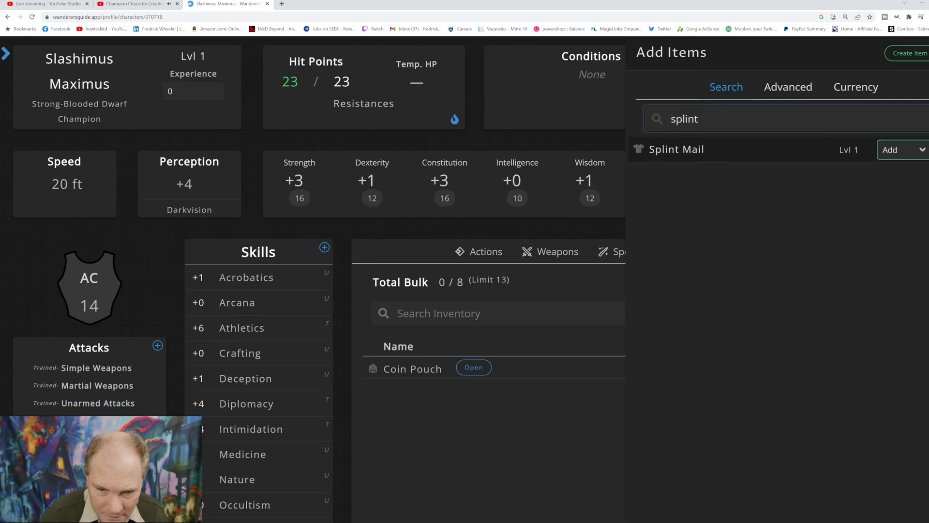
left_click(727, 150)
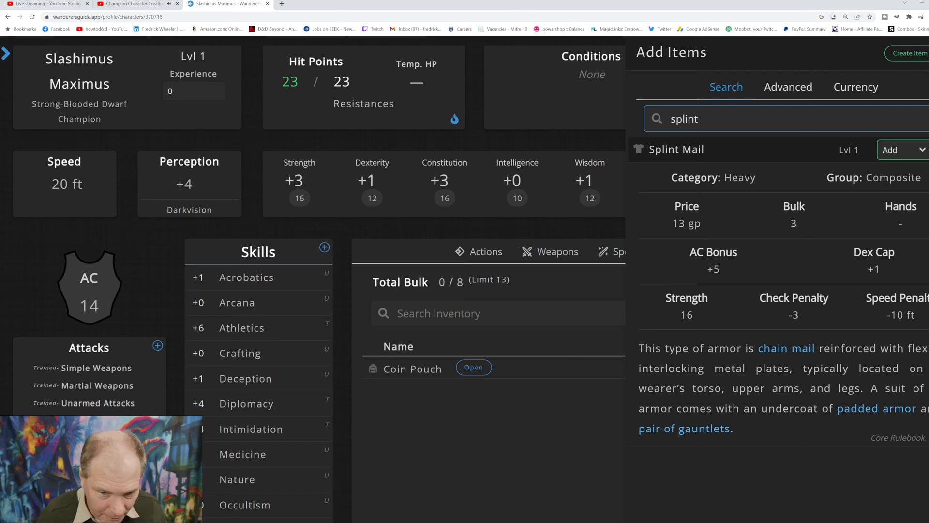
Step: Search the items for "breast" and examine the Breastplate's category, price, AC bonus and penalties
left_click(701, 119)
key("ctrl+a")
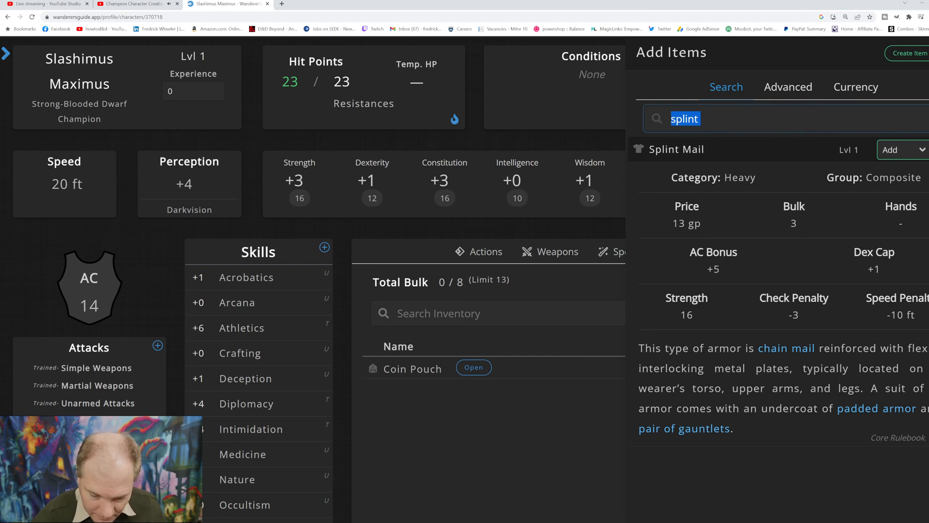
type("breast")
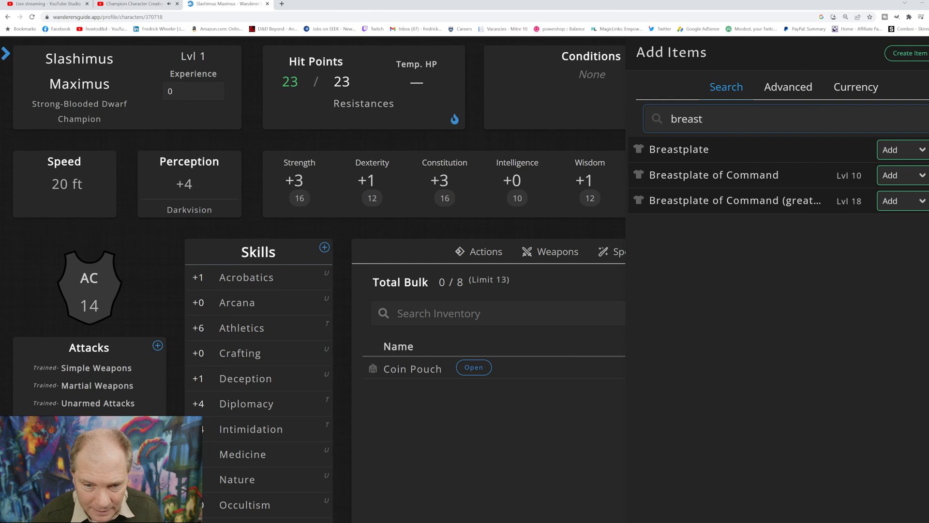
left_click(680, 150)
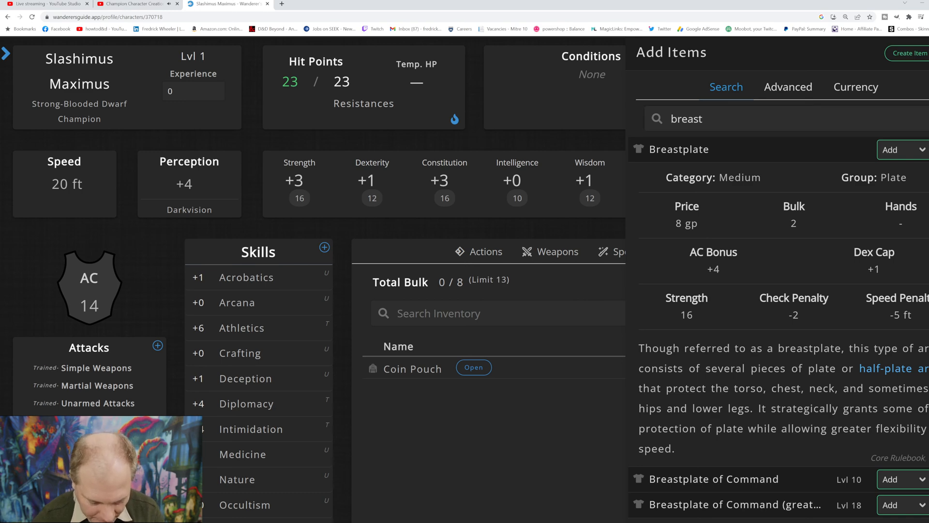
Step: Search the items for "rake" and clear the search
double_click(687, 118)
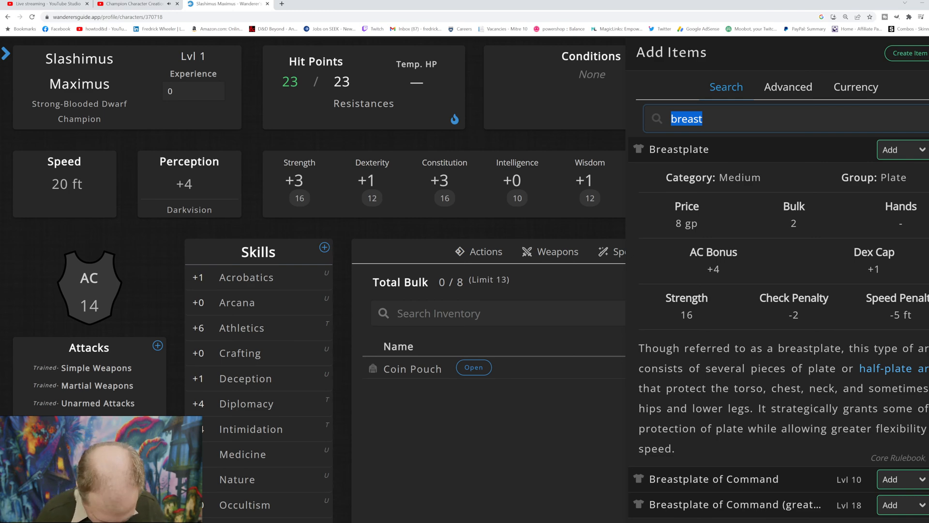
type("rake")
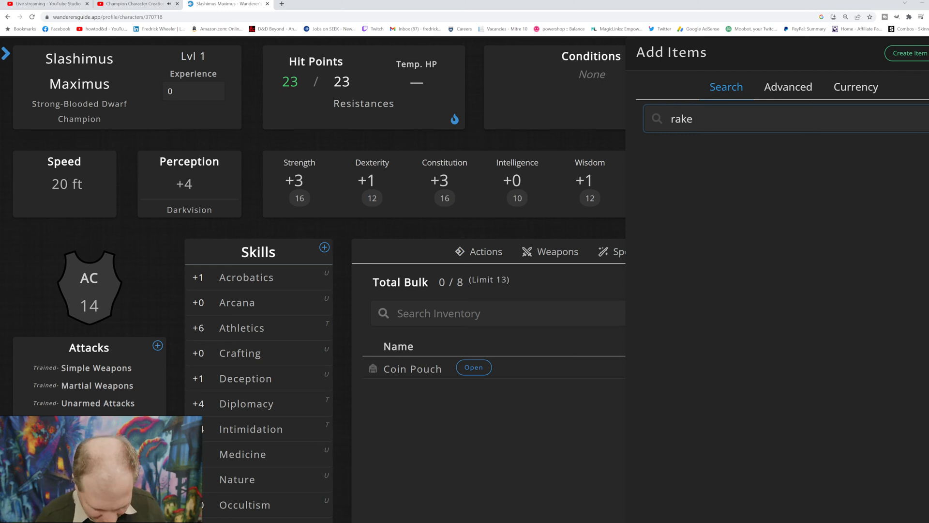
key("BackSpace")
key("BackSpace")
key("BackSpace")
key("BackSpace")
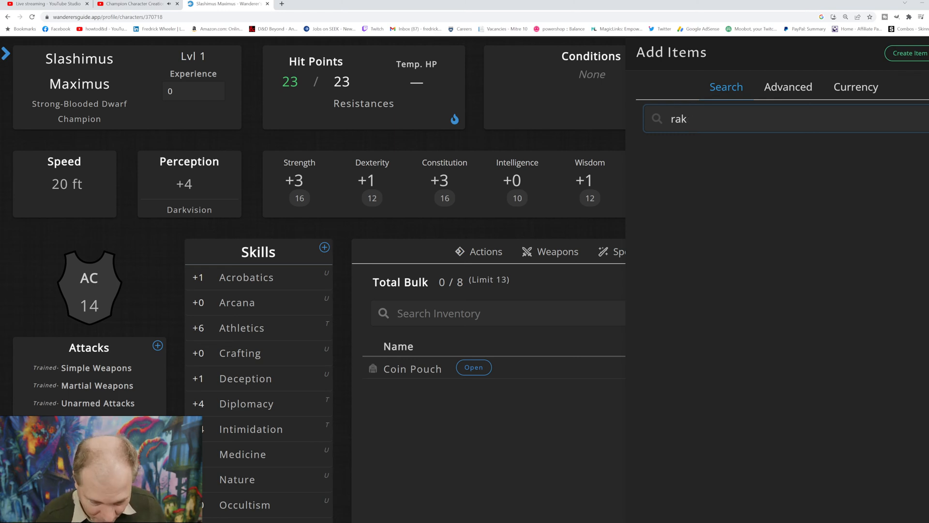
Step: Find the basic Breastplate by searching for "breast" and buy it with the character's coins
type("breast")
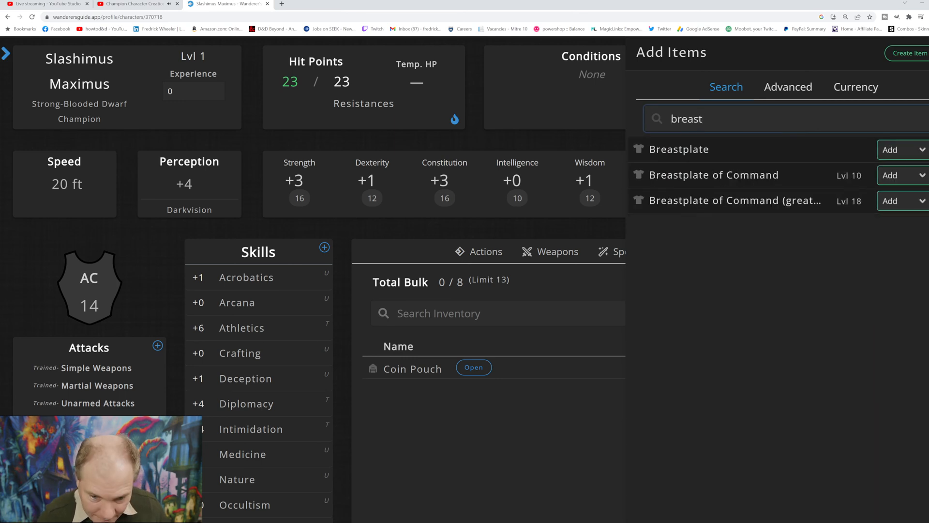
left_click(903, 149)
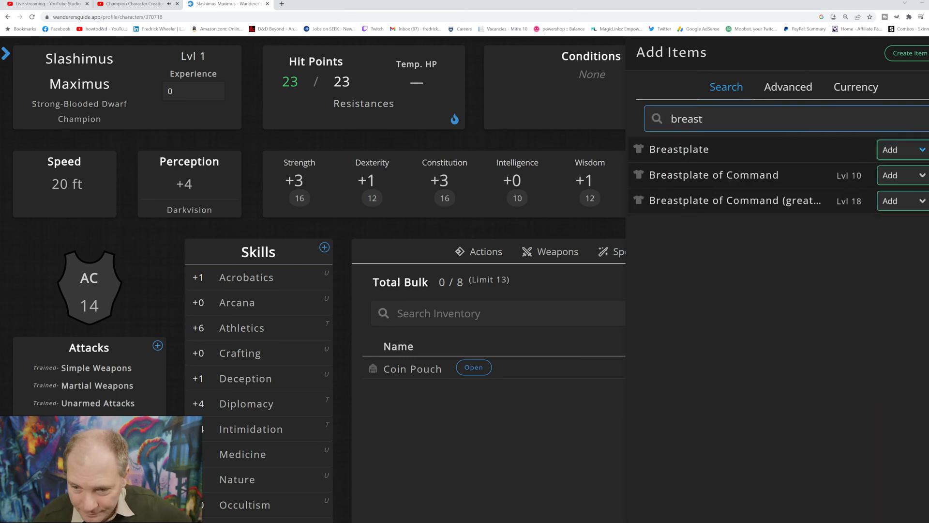
left_click(899, 180)
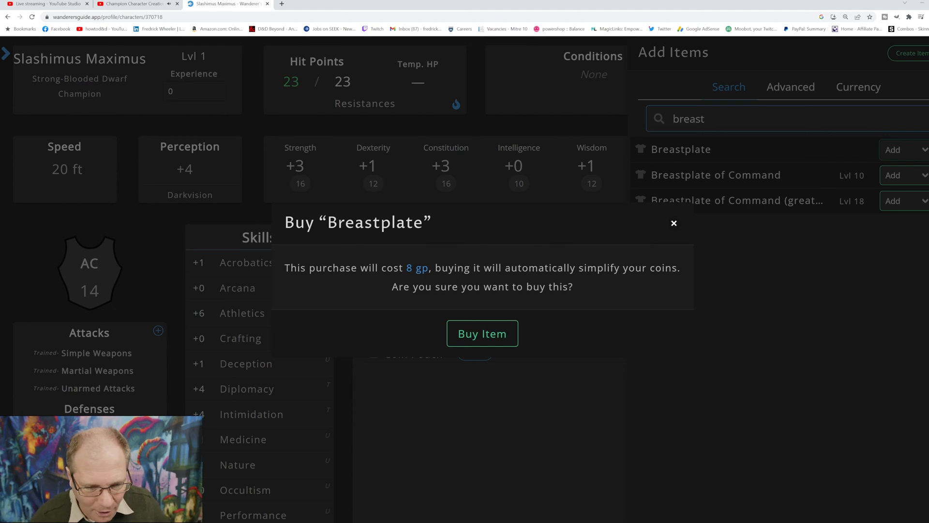
left_click(482, 333)
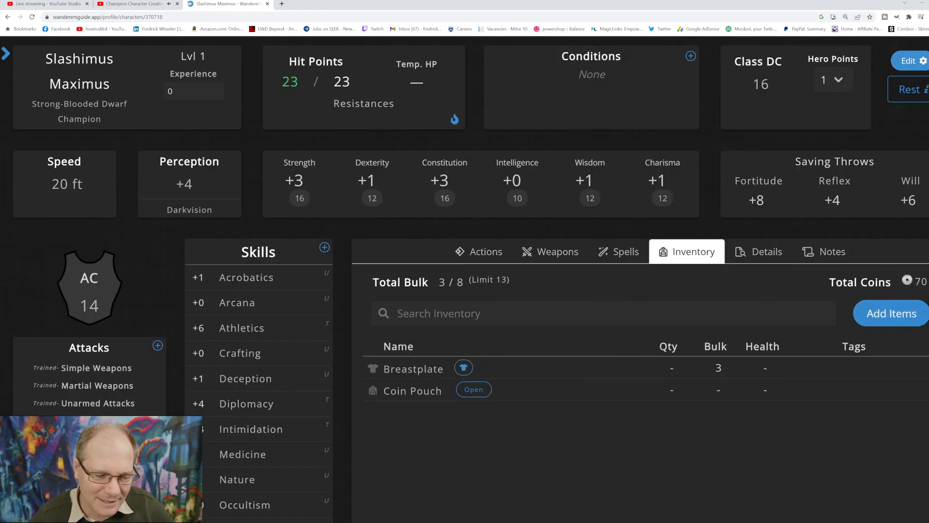
Step: Search the items available to add for "hoe" and clear the search
left_click(892, 314)
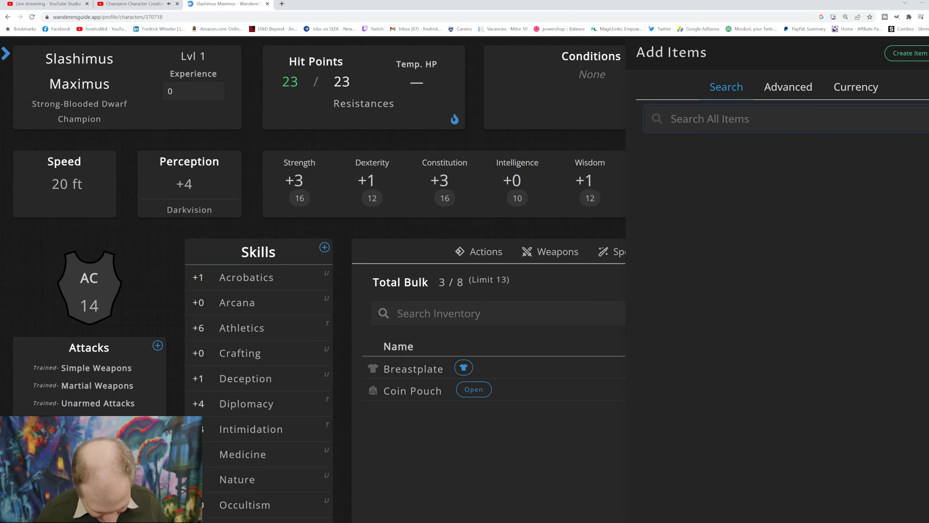
type("hoe")
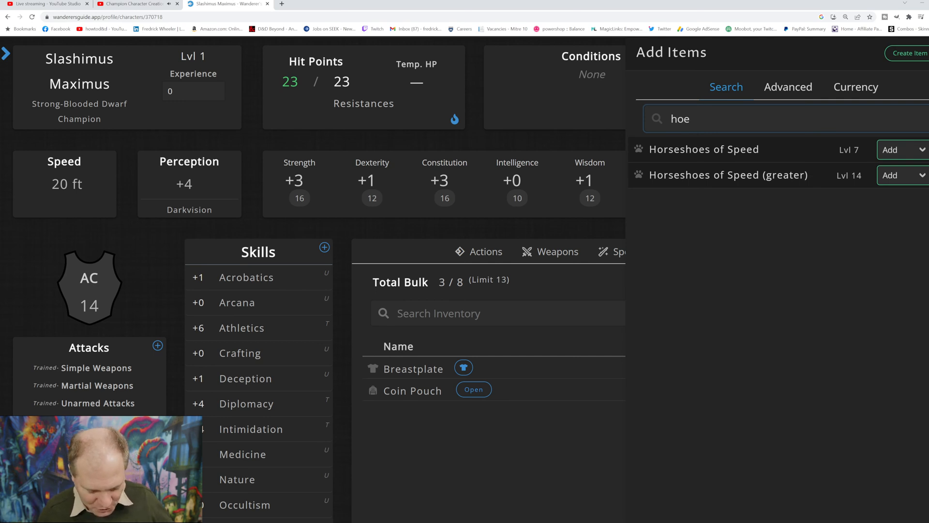
key("BackSpace")
key("BackSpace")
key("BackSpace")
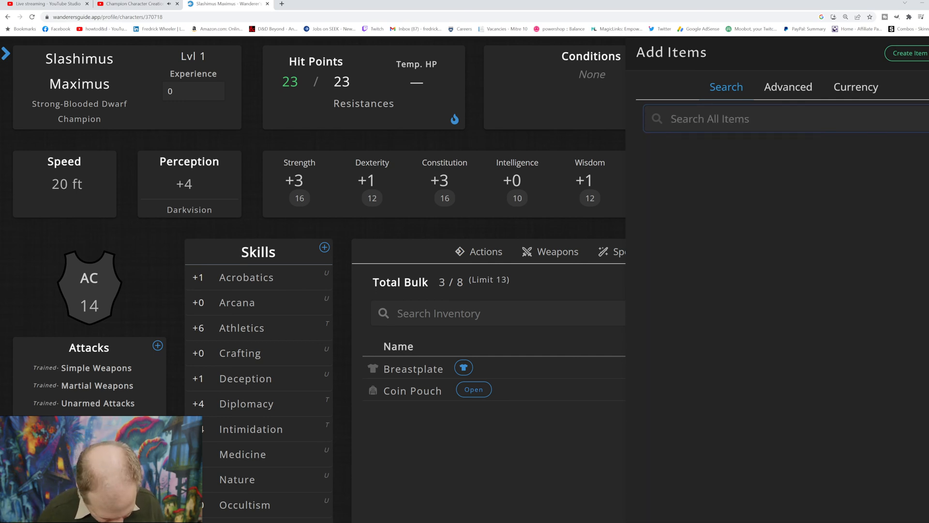
Step: Search the items for "shield" and buy the Steel Shield
type("shield")
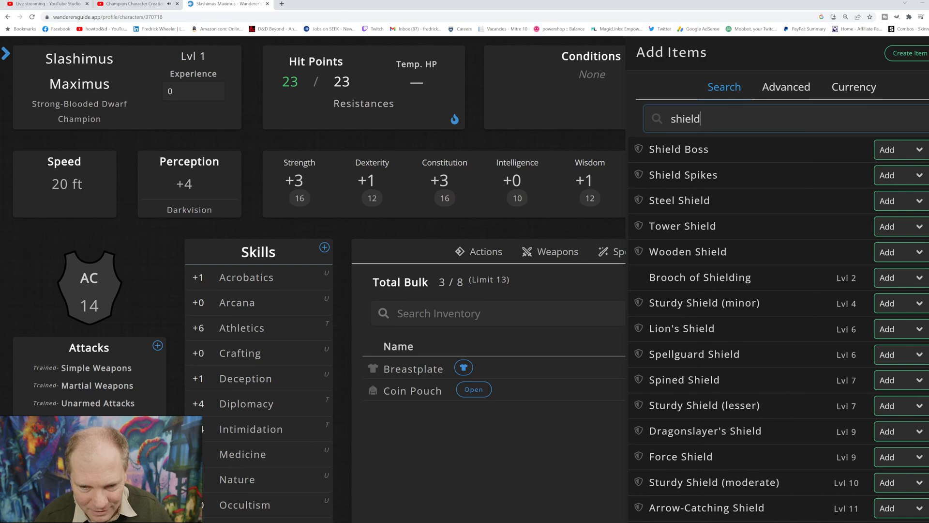
left_click(902, 201)
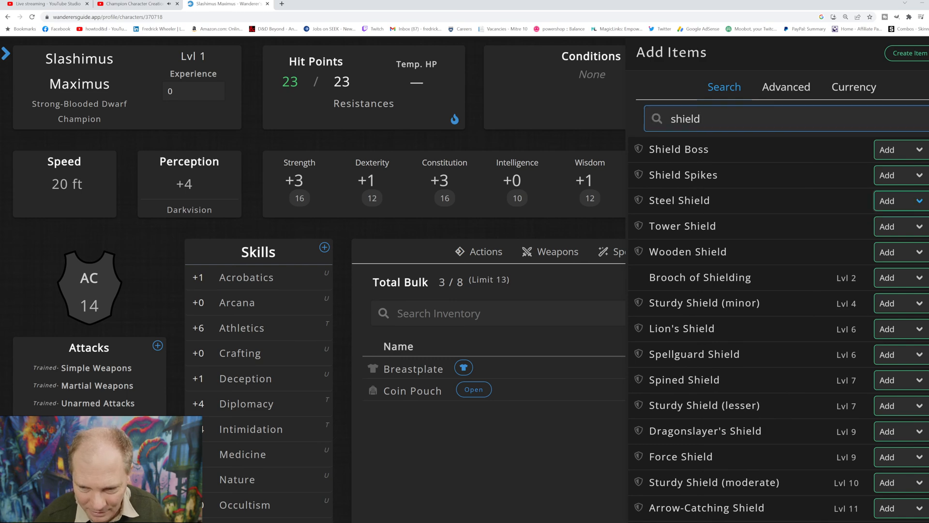
left_click(894, 230)
left_click(482, 333)
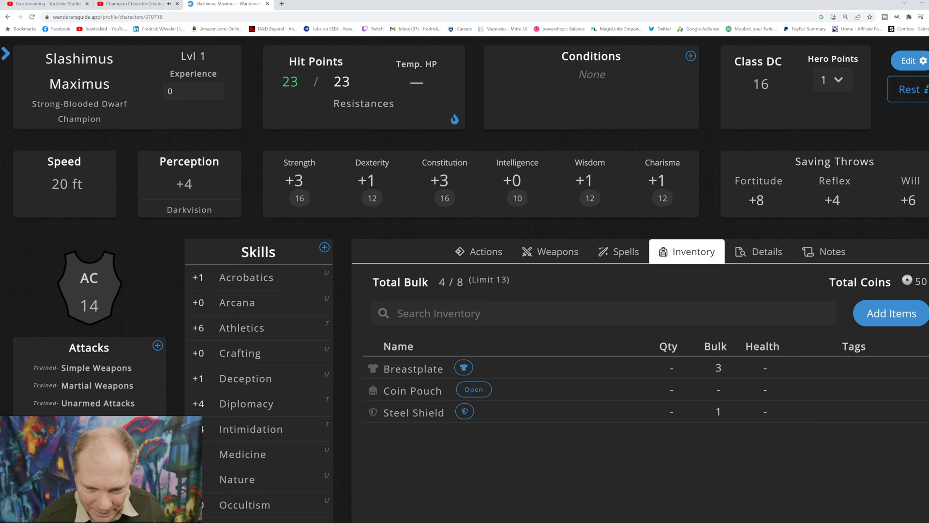
Step: Search the items available to add for "pole" and buy the Ten-Foot Pole
left_click(892, 313)
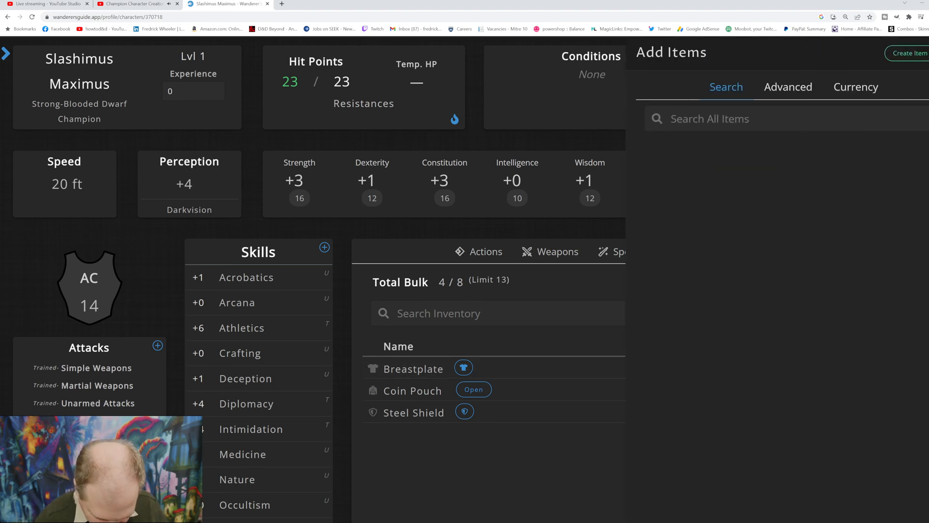
left_click(726, 119)
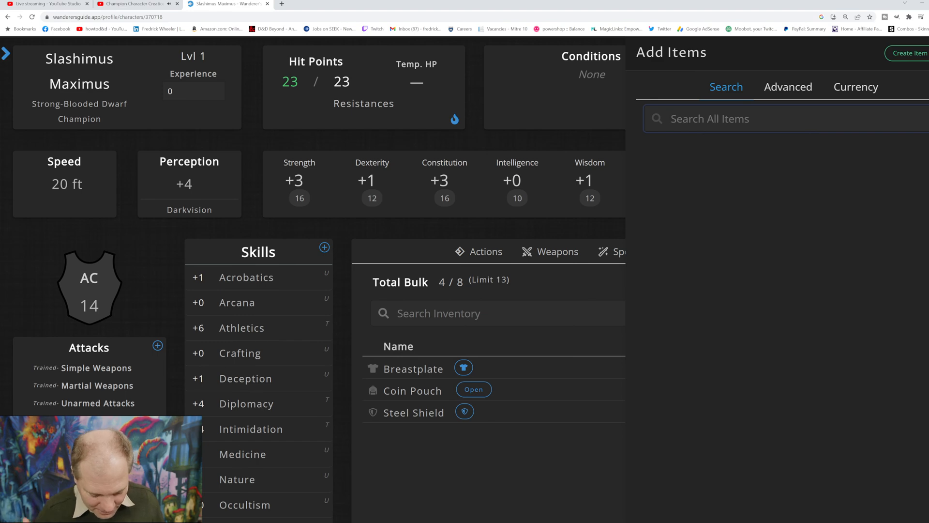
type("pole")
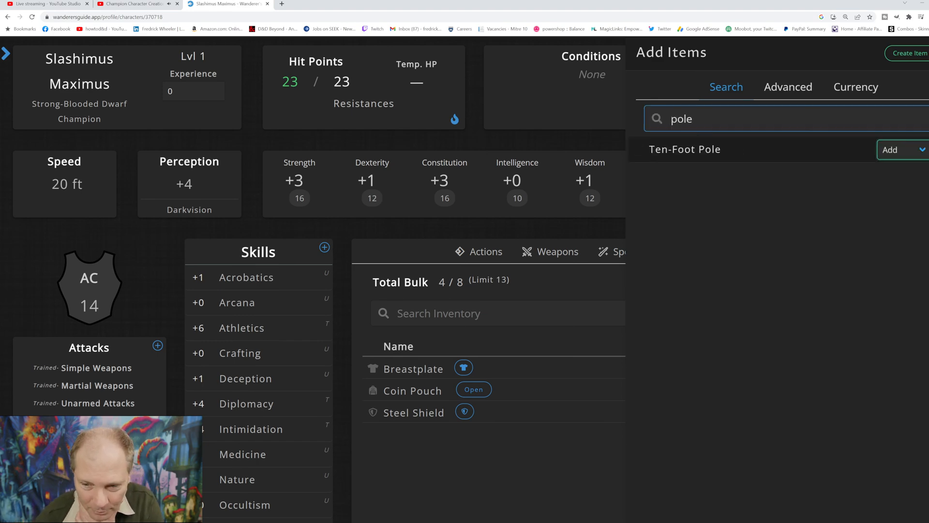
left_click(895, 174)
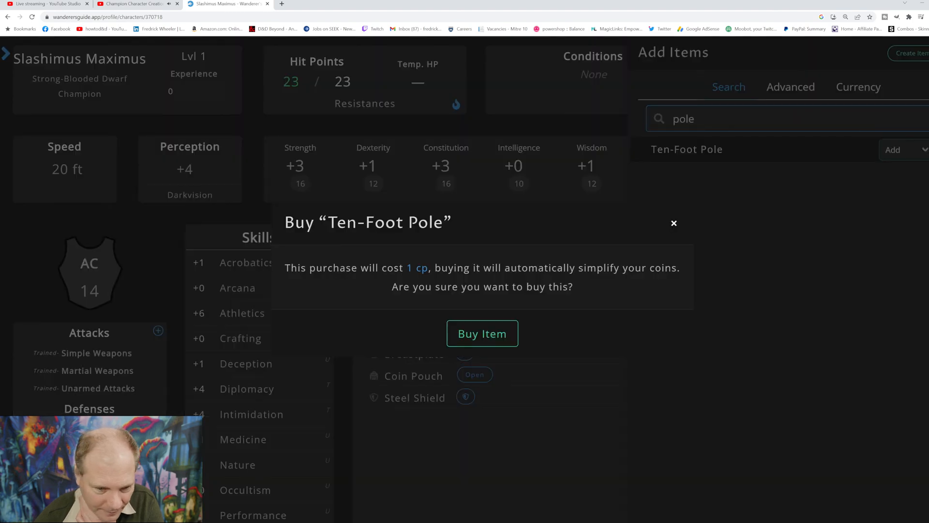
left_click(482, 333)
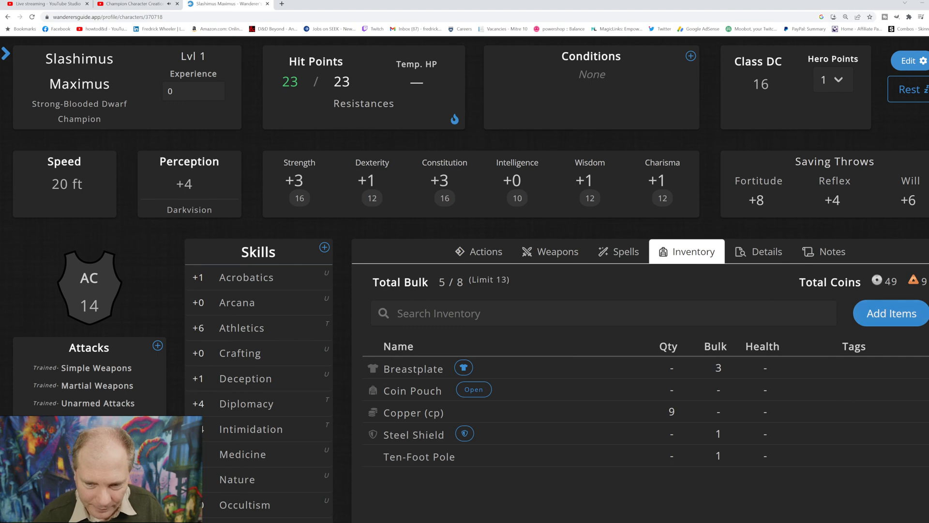
Step: Search the items available to add for "long" and buy the Longsword
left_click(892, 313)
left_click(785, 119)
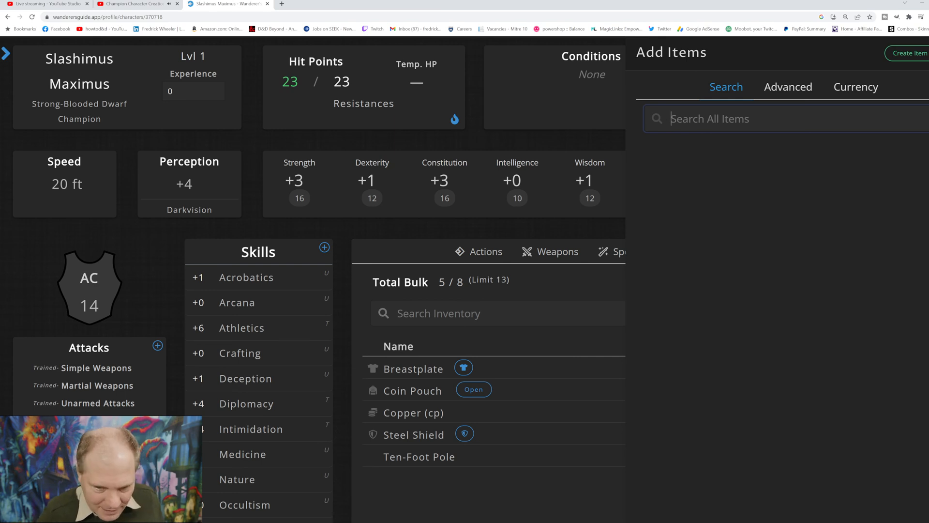
type("long")
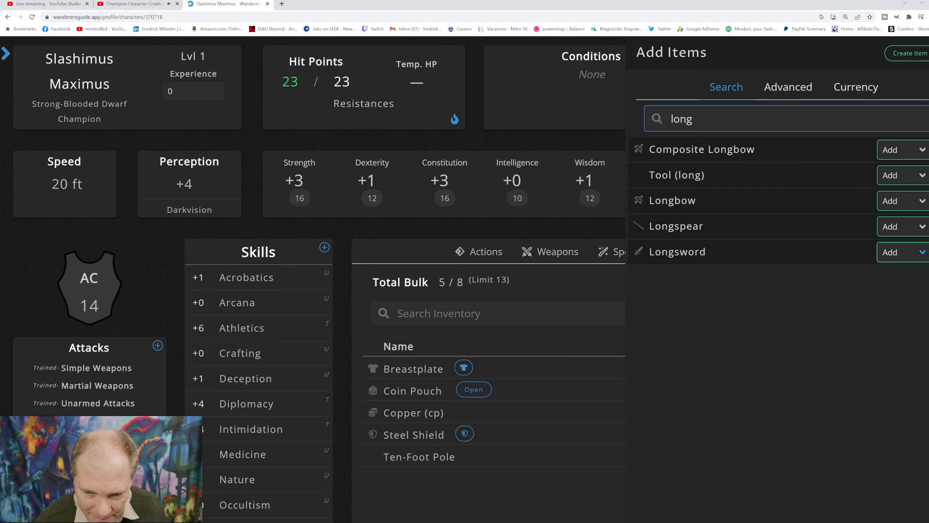
left_click(901, 280)
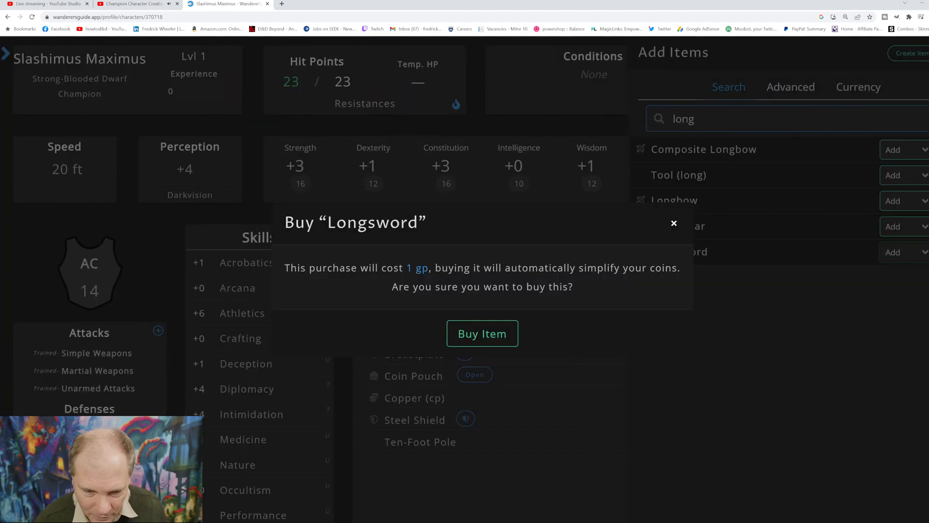
left_click(482, 333)
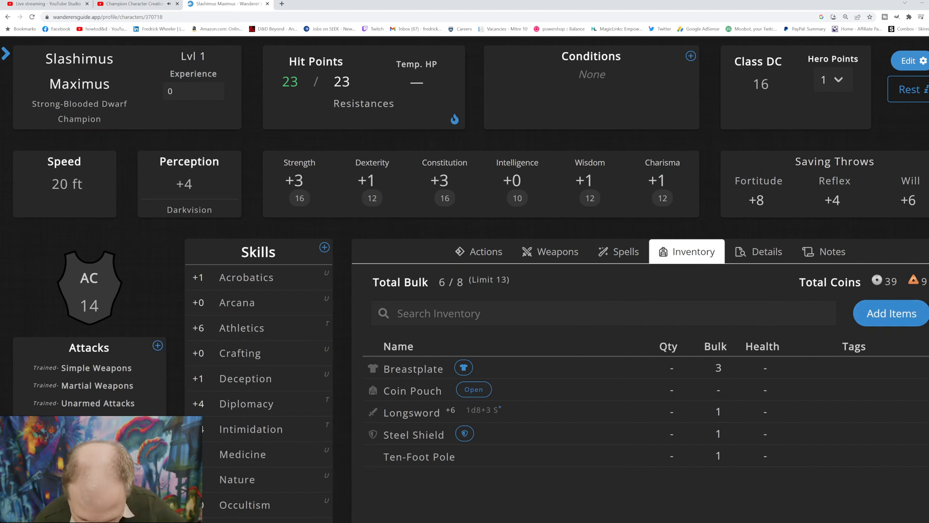
Step: Search the items available to add for "net" and clear the search
left_click(891, 313)
left_click(774, 119)
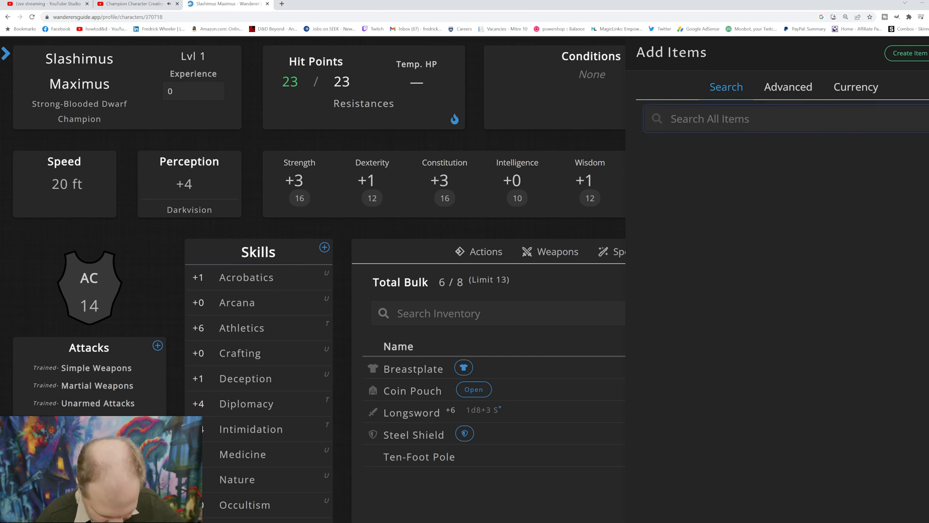
type("net")
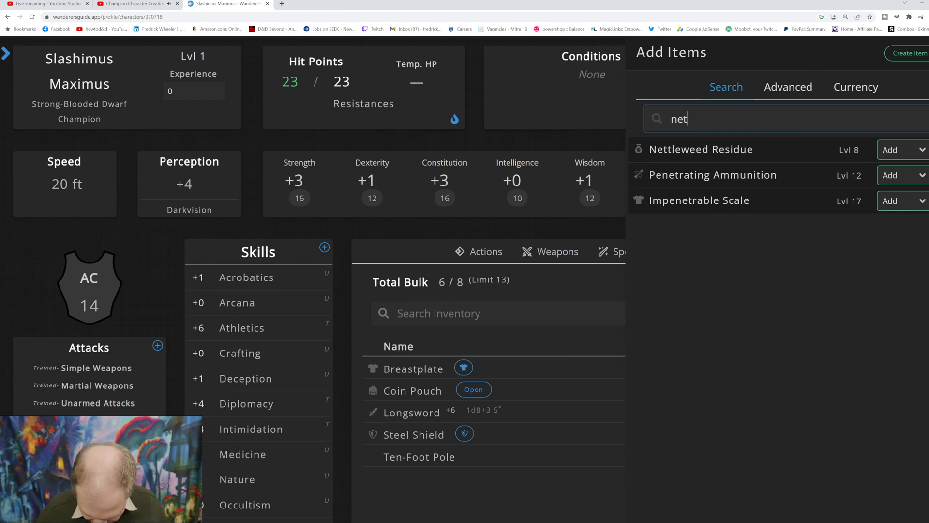
key("BackSpace")
key("BackSpace")
key("BackSpace")
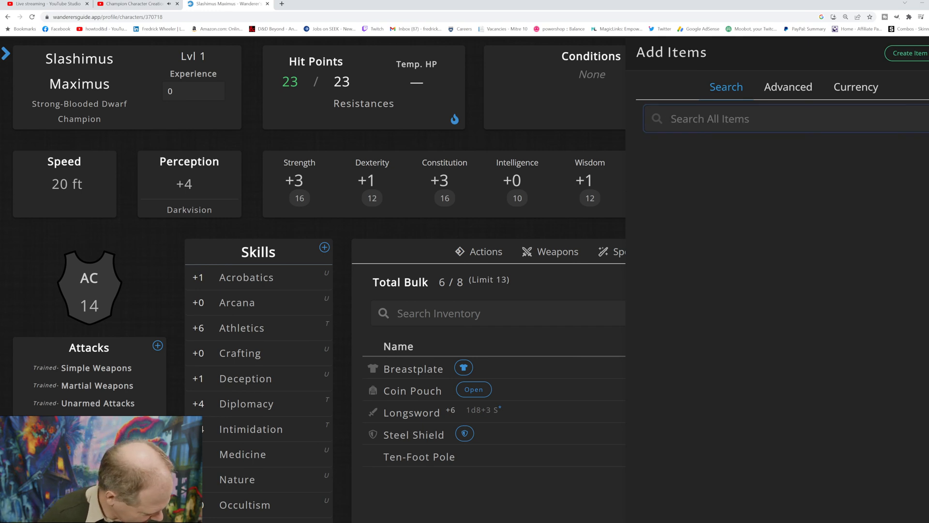
Step: Search the items available to add for "spear", view the Spear's details and buy it
type("spear")
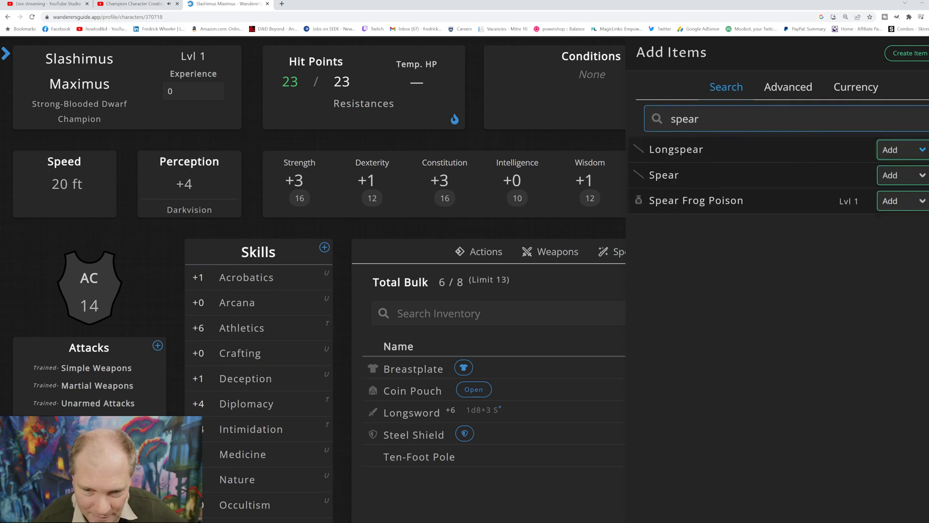
left_click(664, 175)
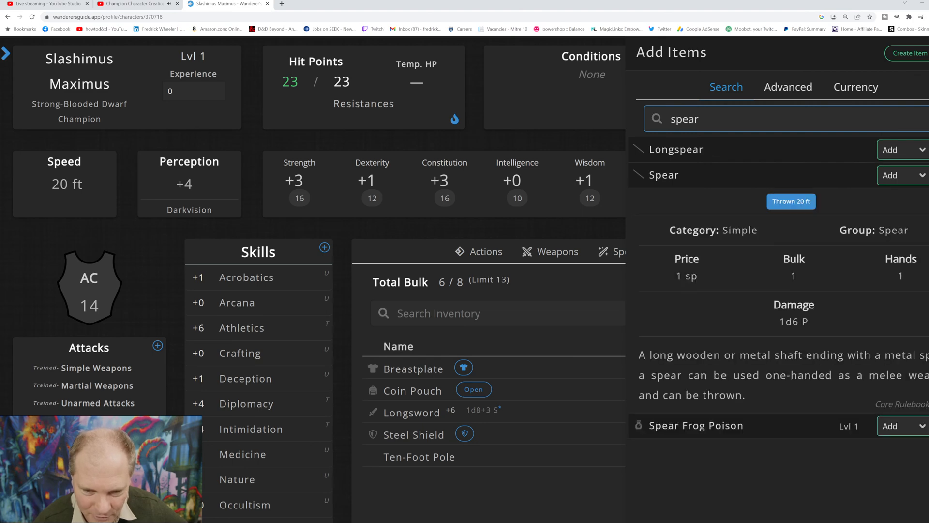
left_click(922, 175)
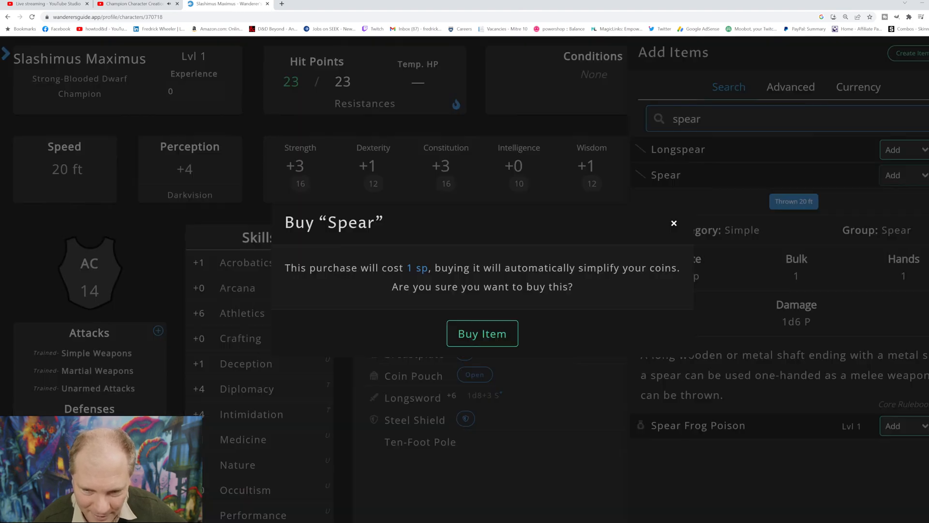
left_click(482, 333)
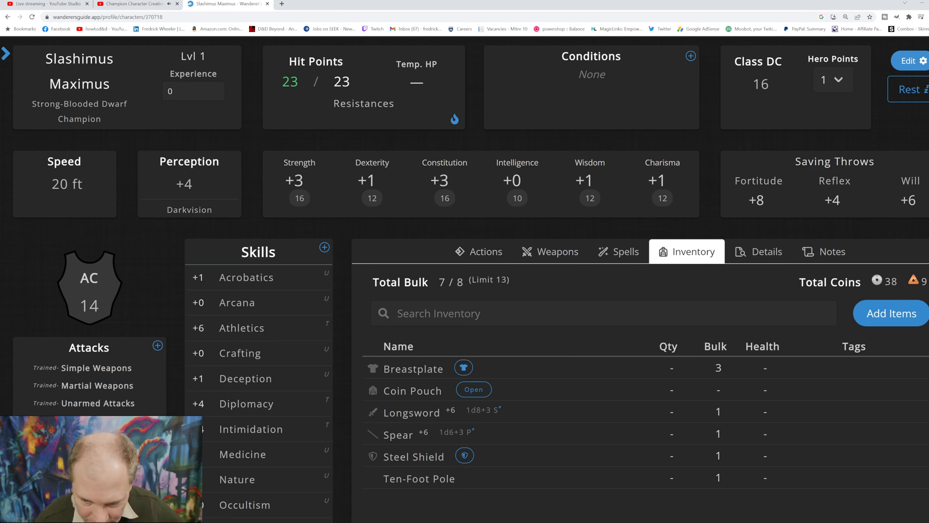
Step: Search the items available to add for "kite" and clear the search
left_click(891, 313)
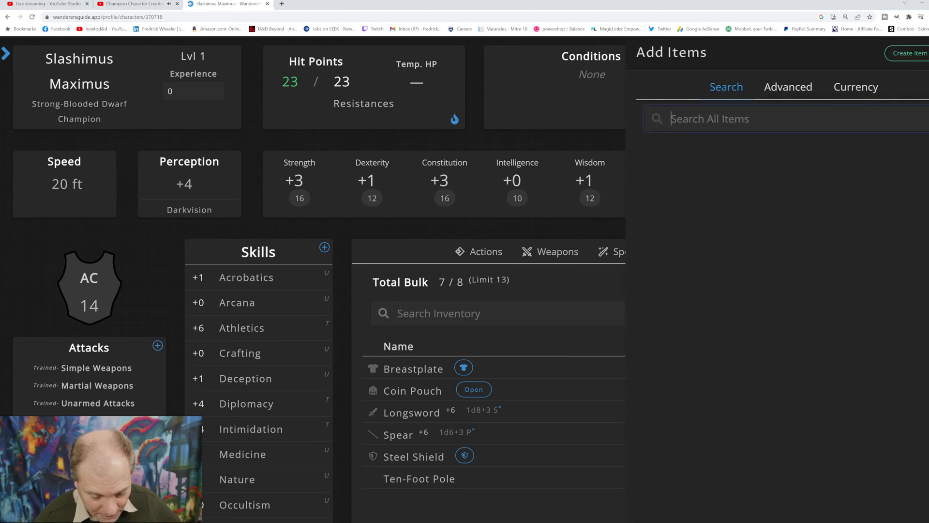
type("kite")
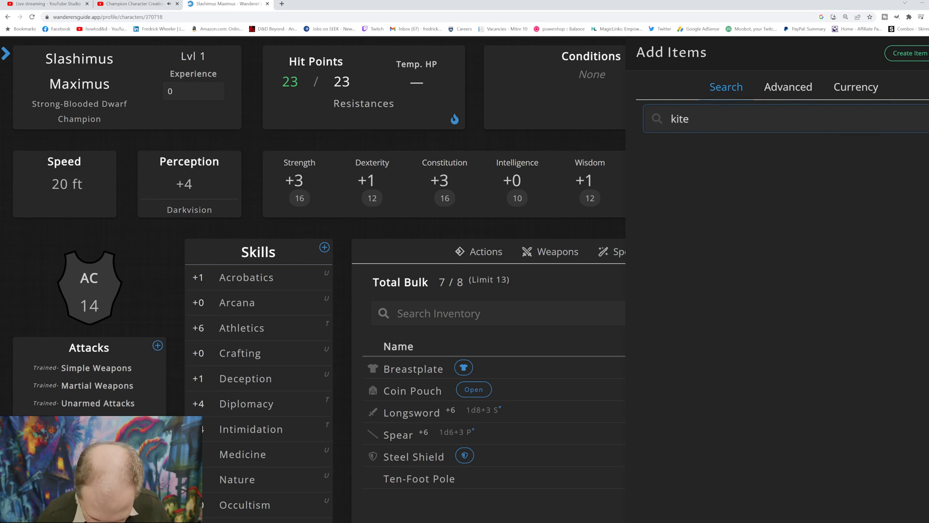
key("BackSpace")
key("BackSpace")
key("BackSpace")
key("BackSpace")
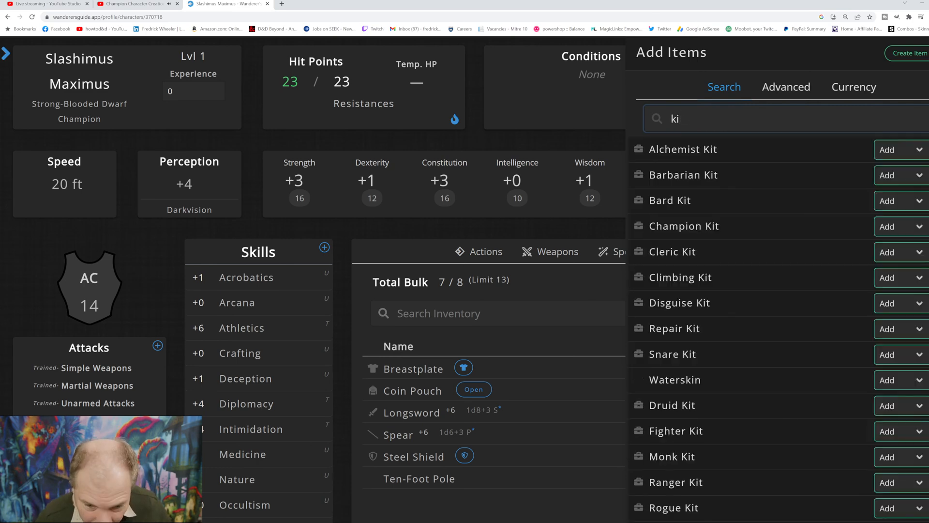
Step: Search the items available to add for "tower" and try to buy the Tower Shield
type("tower")
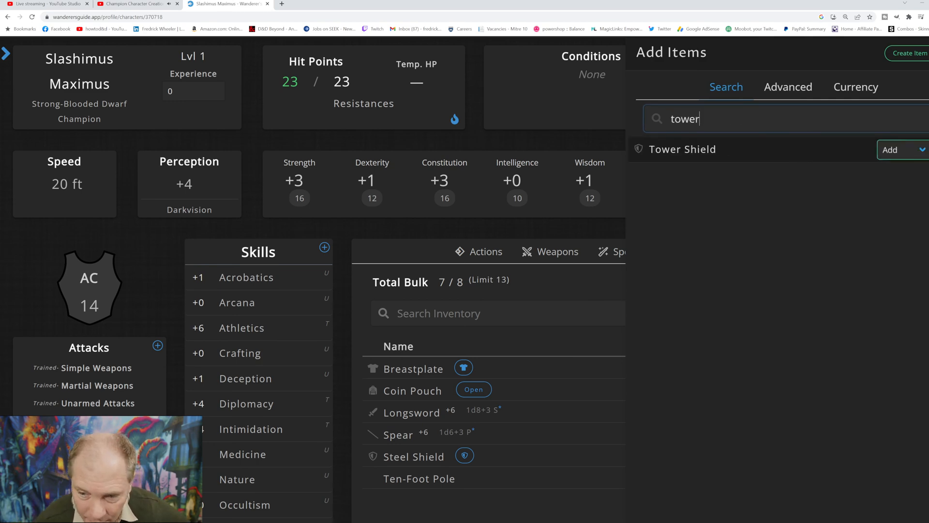
left_click(899, 178)
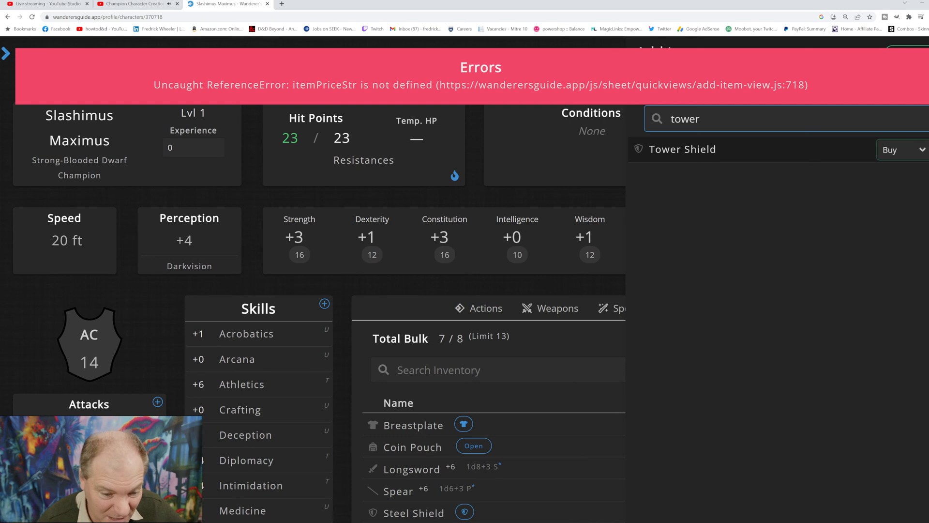
left_click(588, 284)
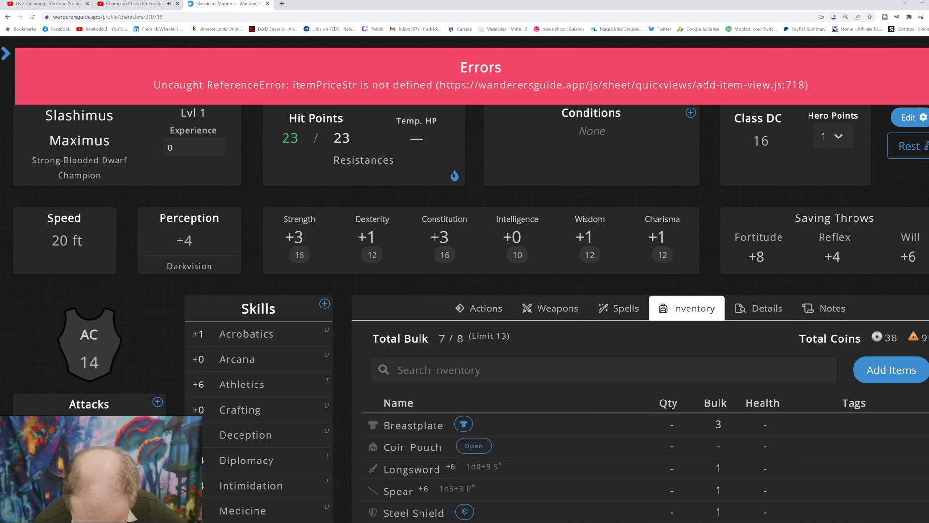
Step: Search the items available to add for "box" and for "crate", clearing each search
left_click(892, 370)
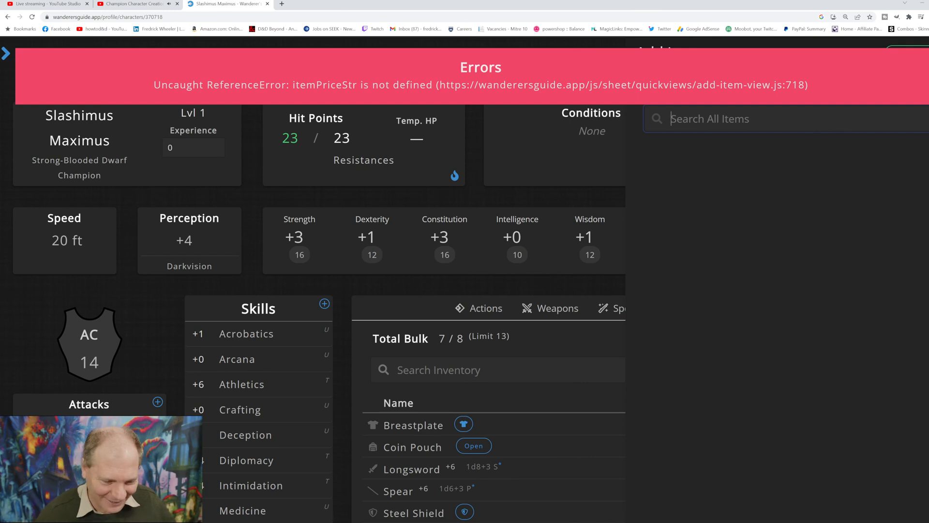
type("box")
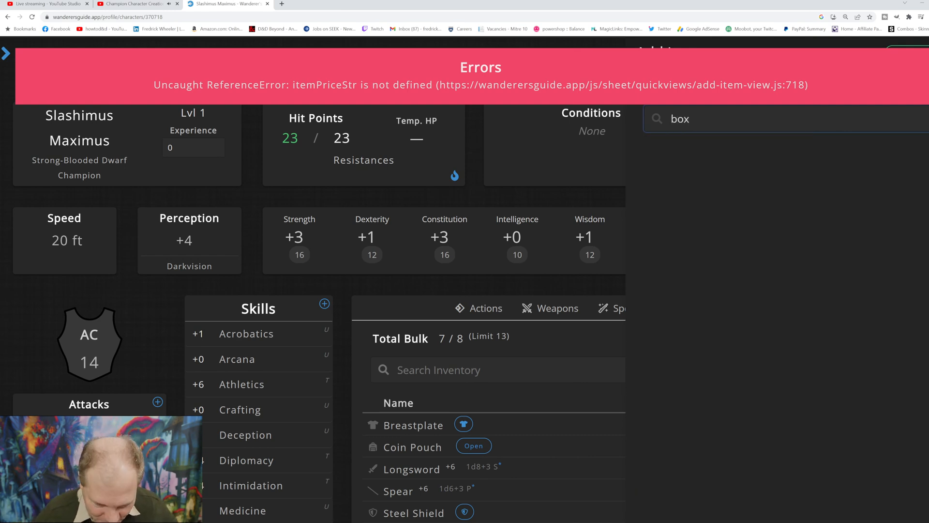
key("BackSpace")
key("BackSpace")
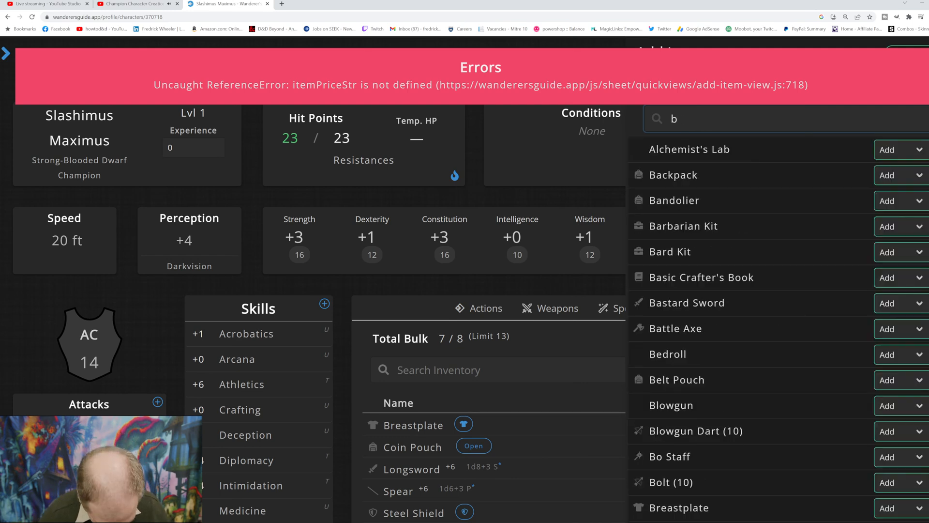
key("BackSpace")
type("crate")
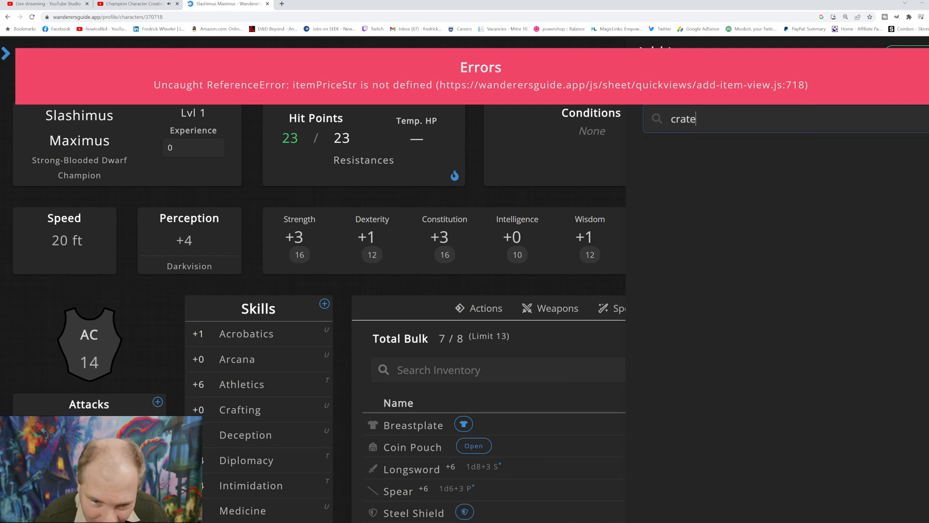
key("BackSpace")
key("BackSpace")
key("BackSpace")
key("BackSpace")
key("BackSpace")
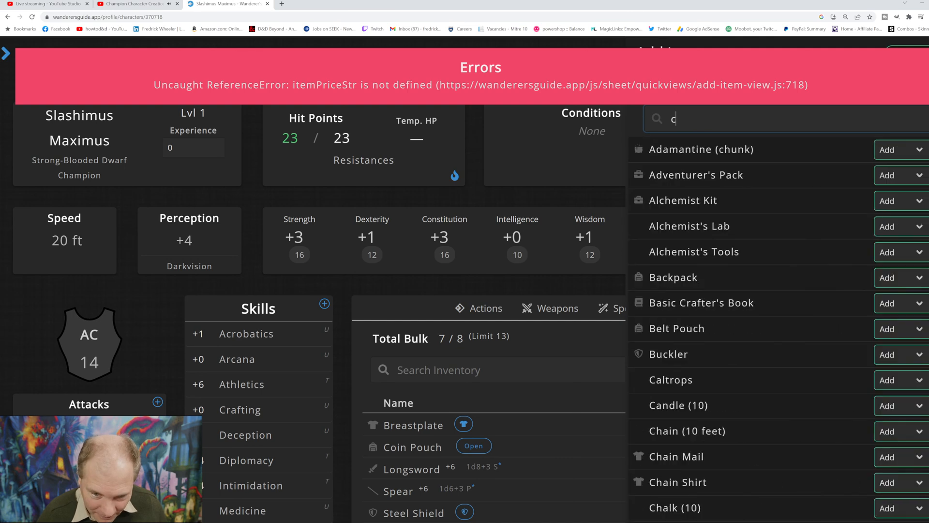
Step: Search the items available to add for "barrel" and clear the search
type("ba")
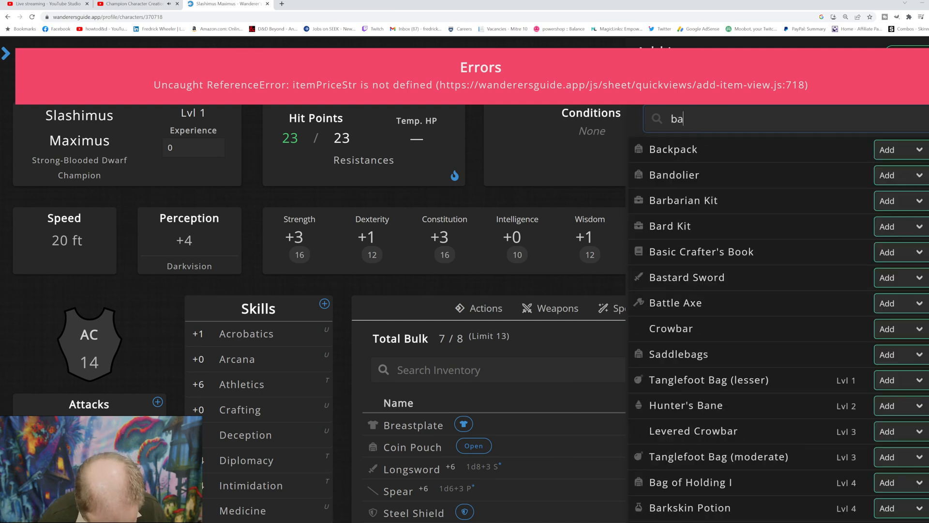
type("rrel")
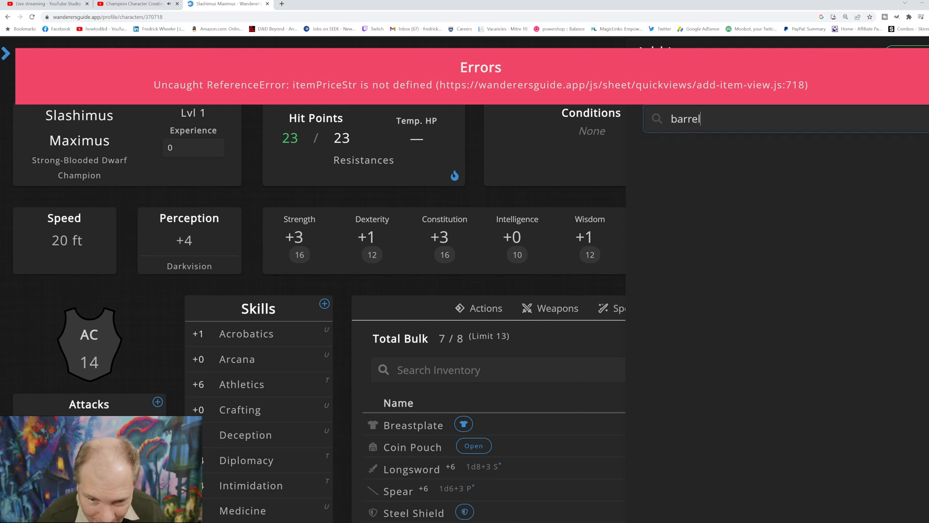
key("BackSpace")
key("BackSpace")
key("BackSpace")
key("BackSpace")
key("BackSpace")
key("BackSpace")
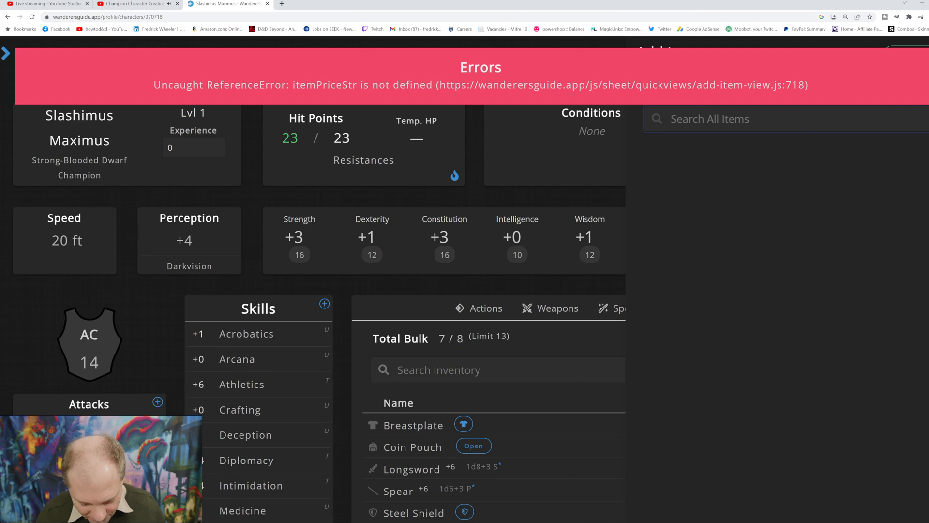
Step: Search the items available to add for "long" and try to buy the Longbow
type("long")
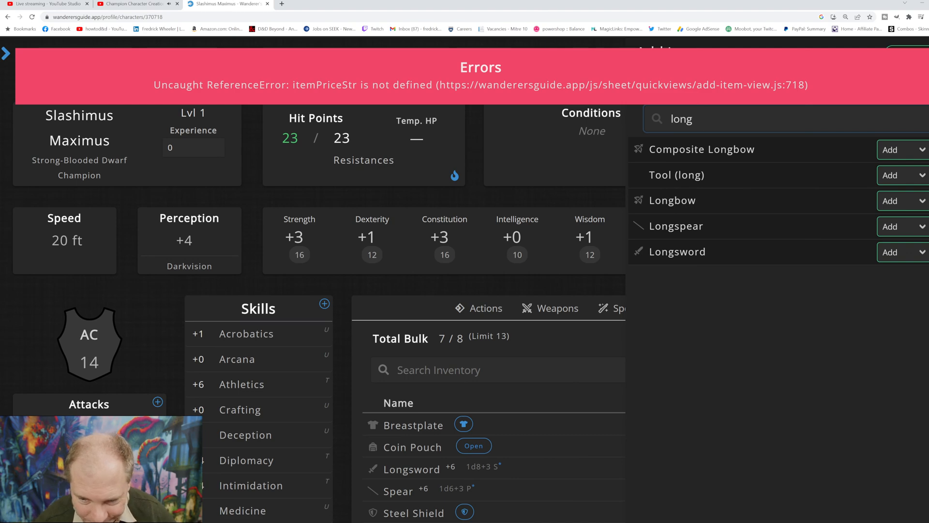
left_click(896, 230)
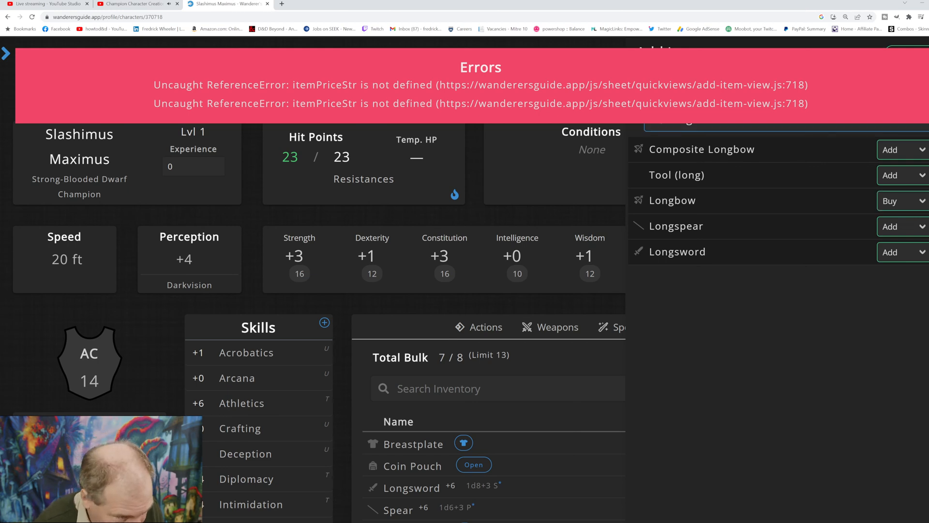
left_click(552, 213)
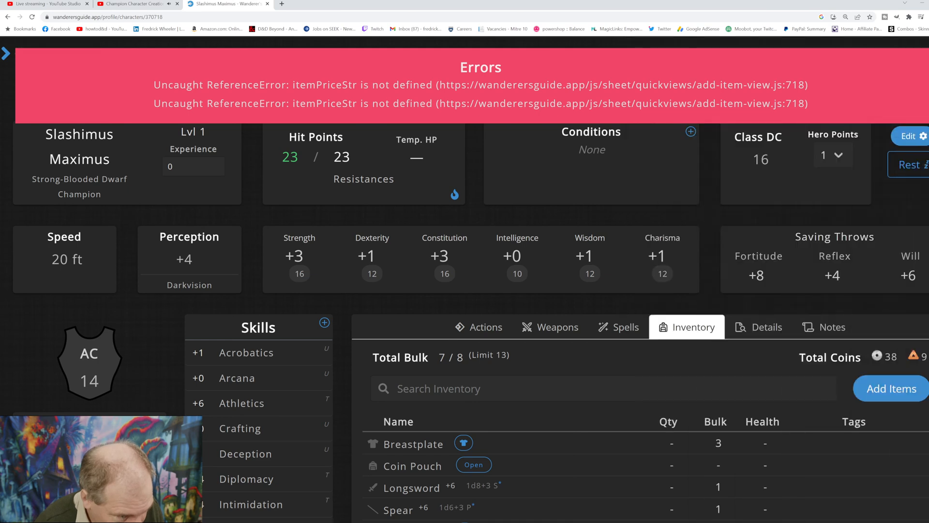
Step: Search the items available to add for "chest" and buy the Wooden Chest
scroll(662, 242, "up", 1)
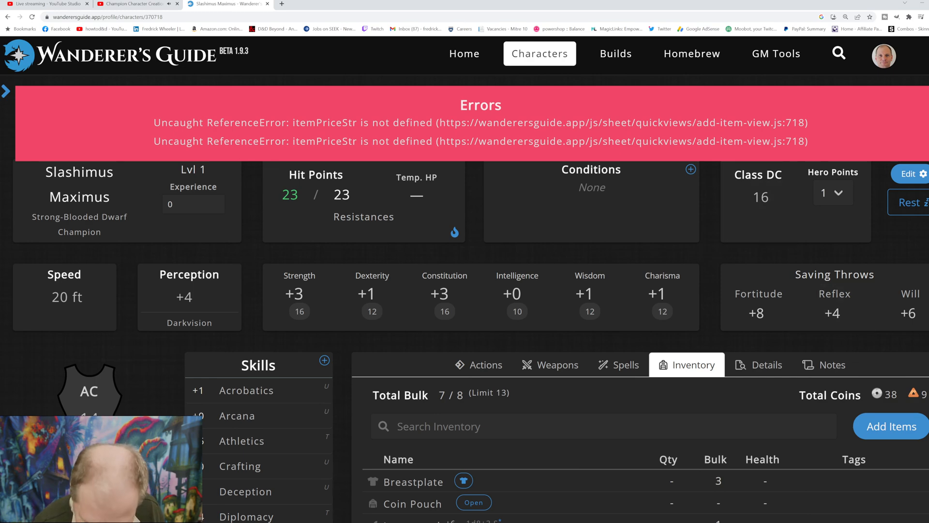
left_click(891, 426)
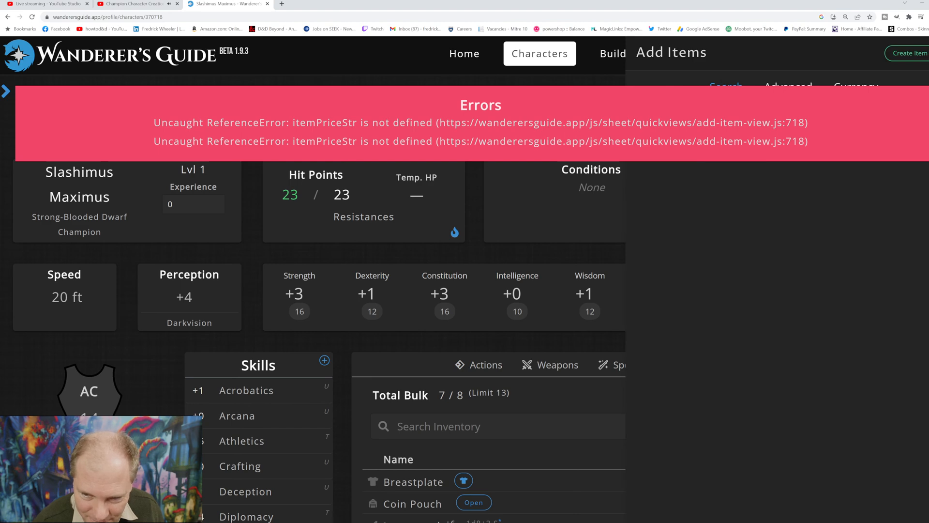
scroll(313, 280, "down", 4)
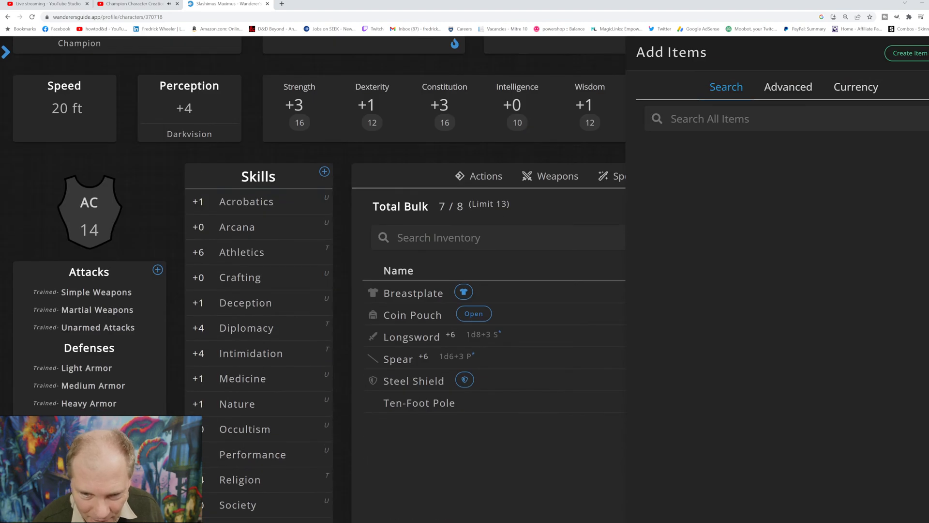
scroll(312, 279, "up", 5)
scroll(313, 280, "down", 4)
left_click(775, 119)
type("chest")
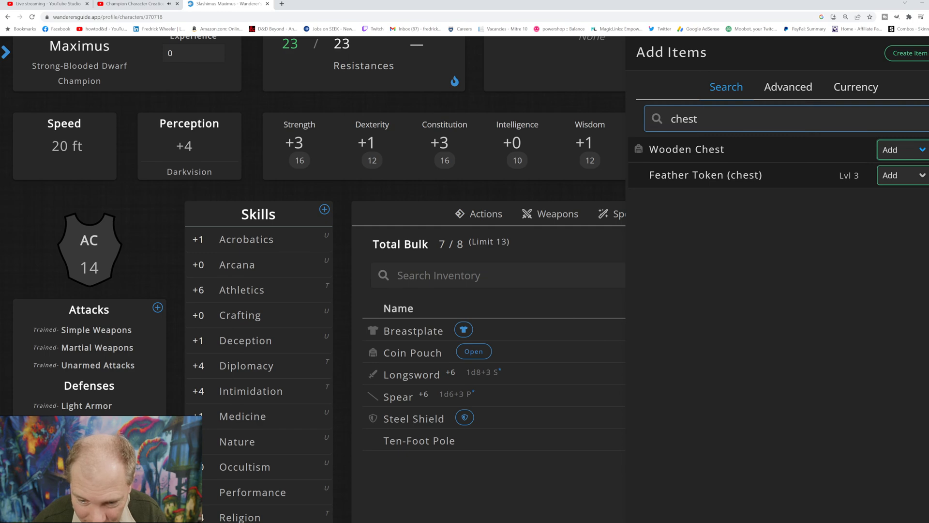
left_click(895, 182)
left_click(482, 334)
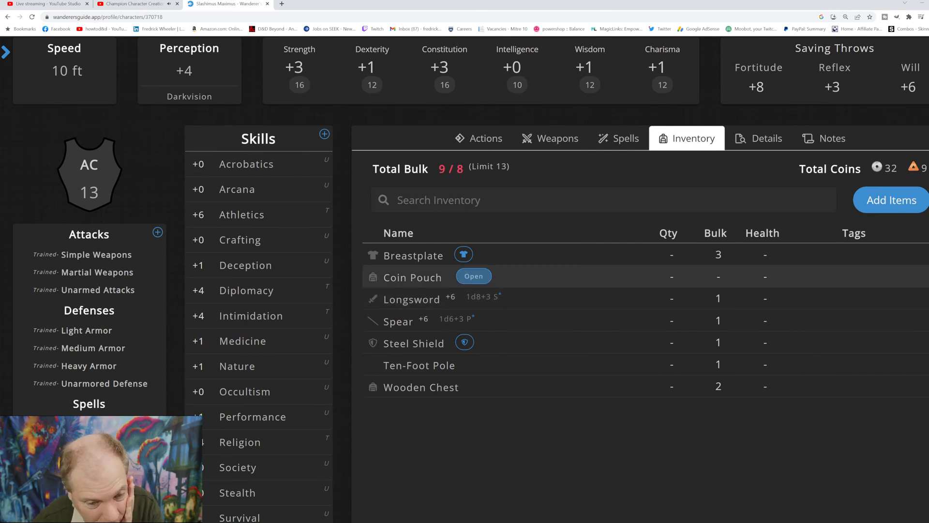
Step: Equip the Breastplate and the Steel Shield in the inventory
left_click(464, 254)
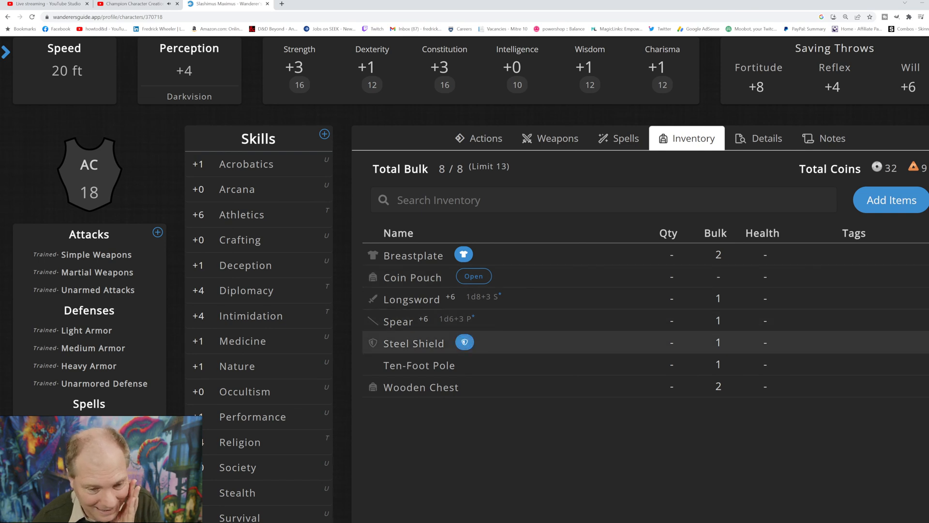
left_click(464, 343)
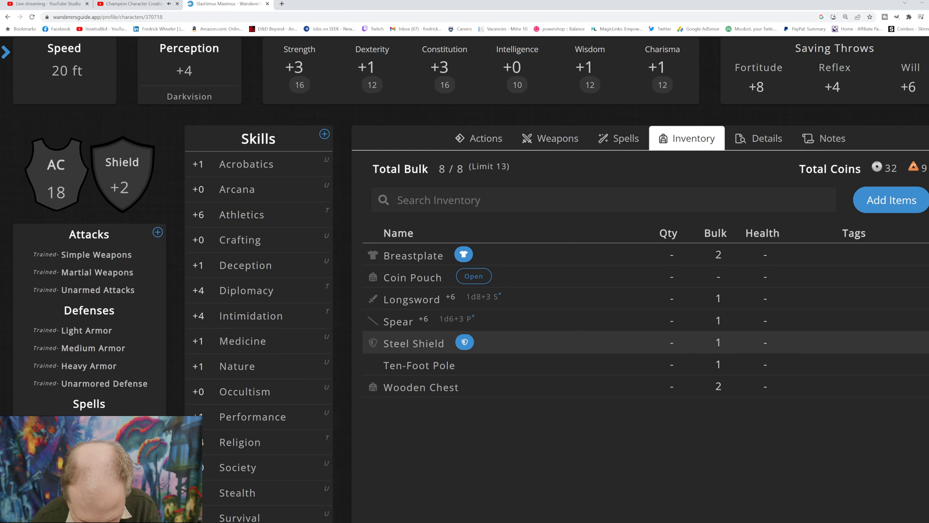
scroll(646, 320, "up", 3)
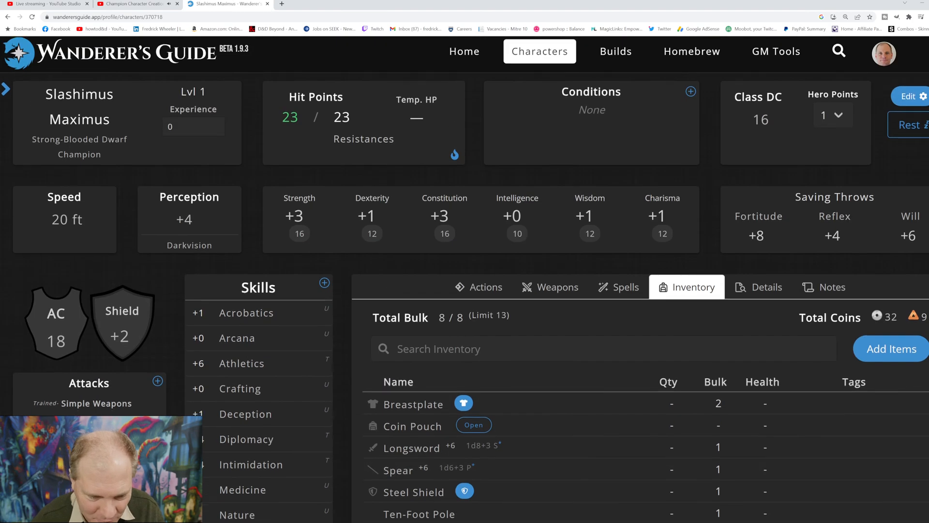
scroll(646, 321, "down", 3)
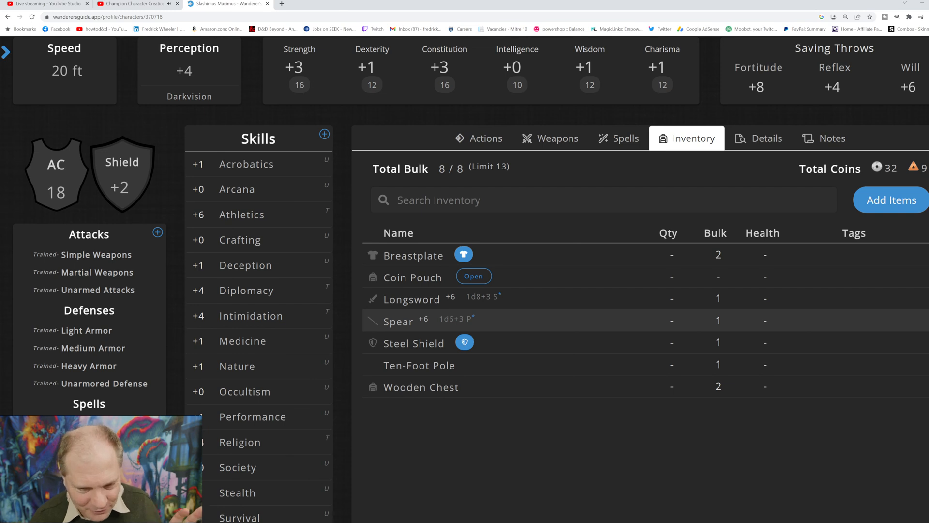
scroll(533, 320, "up", 2)
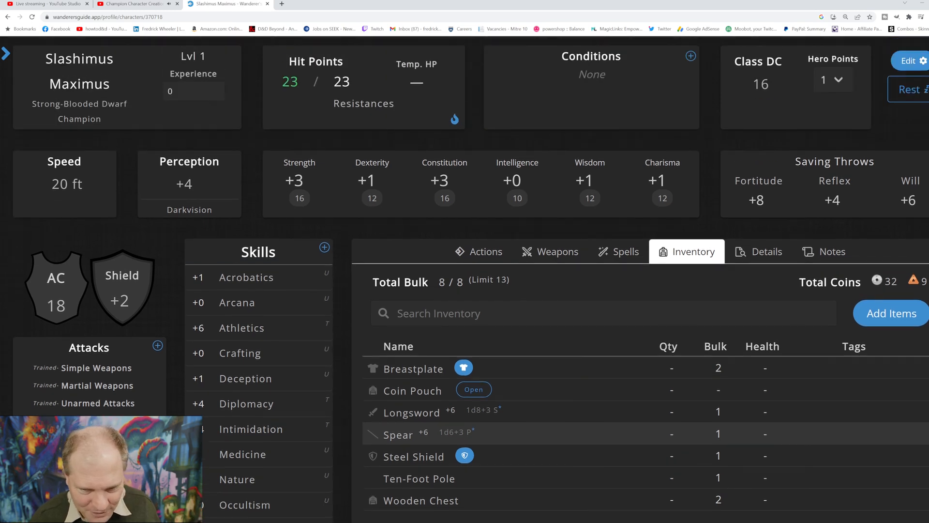
Step: Search the items available to add for "straw" and leave the item search
scroll(532, 319, "up", 1)
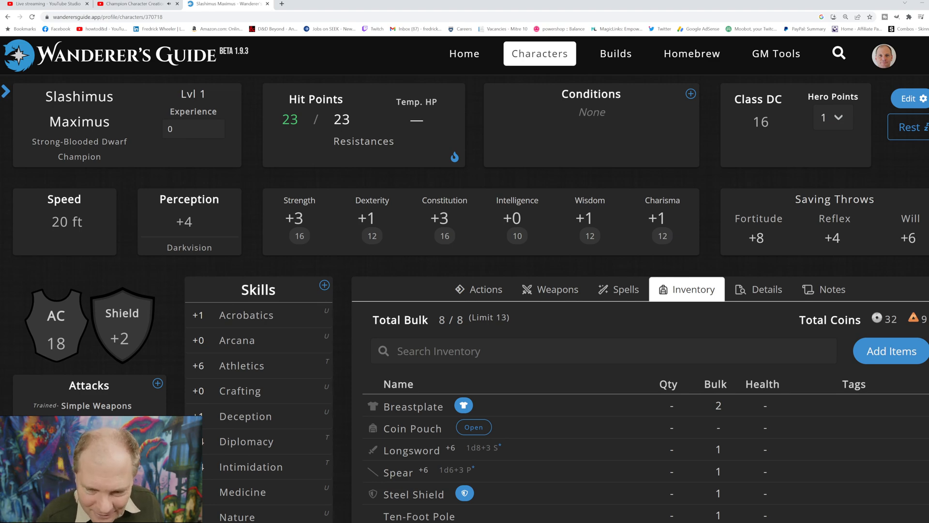
left_click(892, 351)
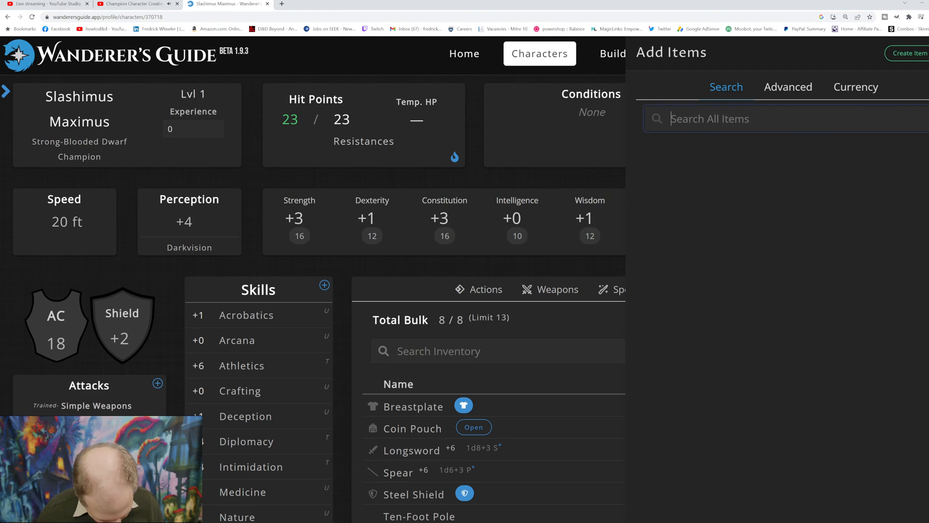
type("straw")
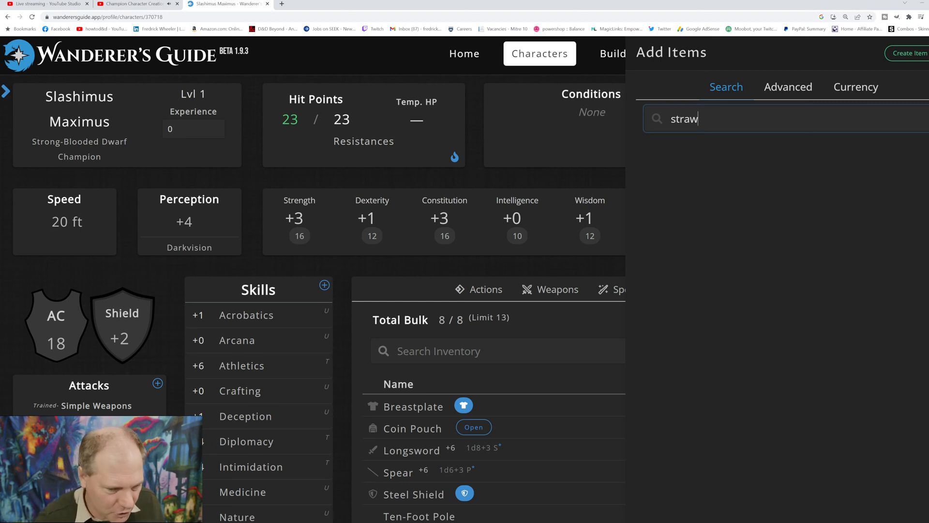
key("Escape")
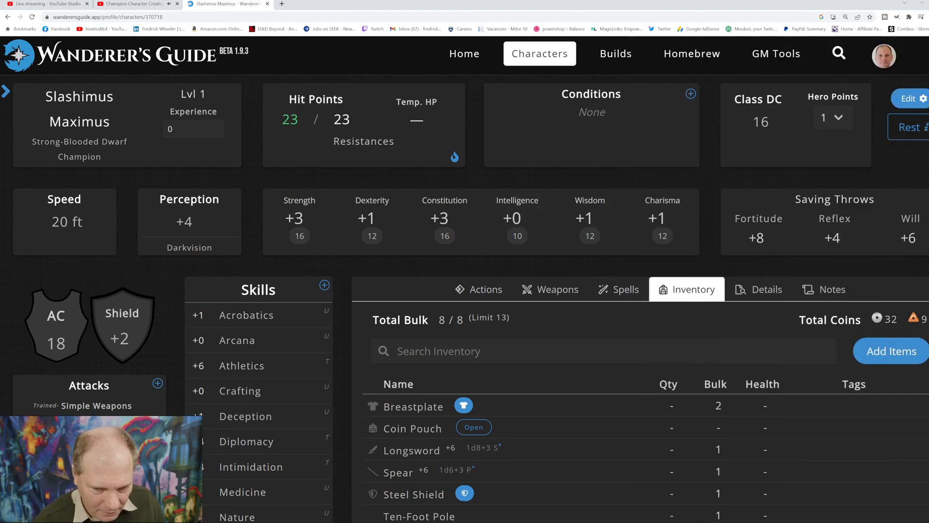
Step: Search the items available to add for "shortb" and buy the Shortbow
left_click(891, 351)
left_click(775, 118)
type("sho")
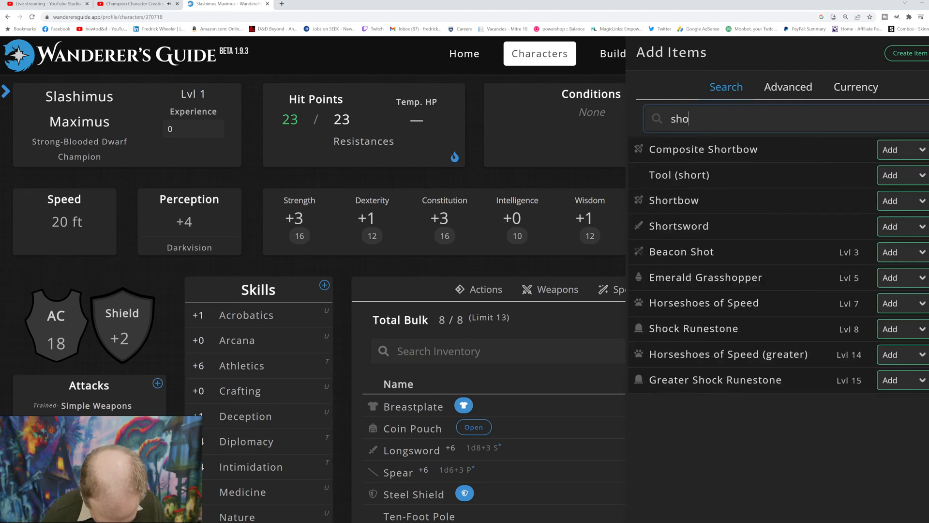
type("rtb")
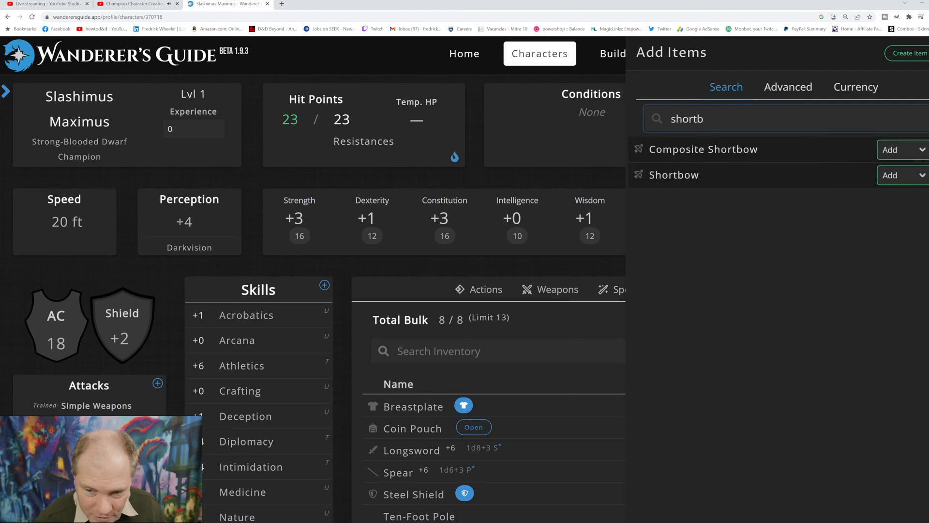
left_click(903, 175)
left_click(896, 203)
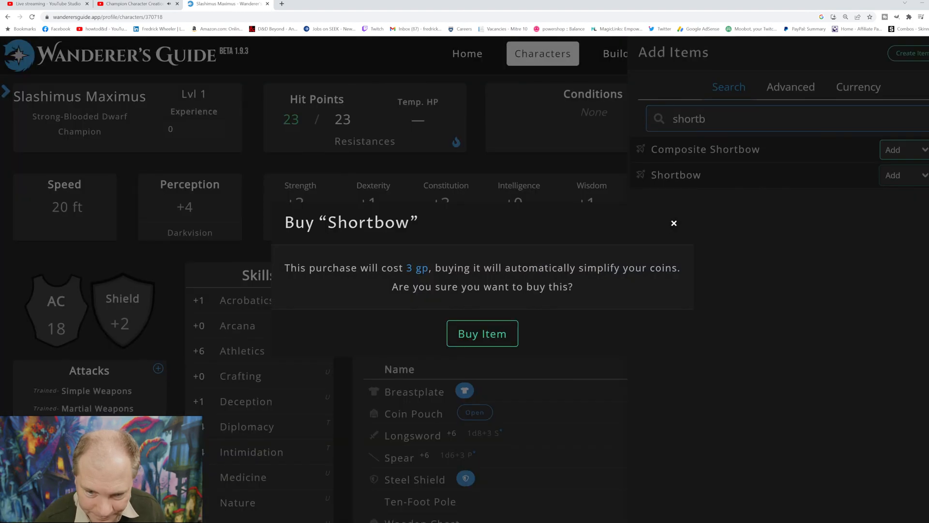
left_click(482, 334)
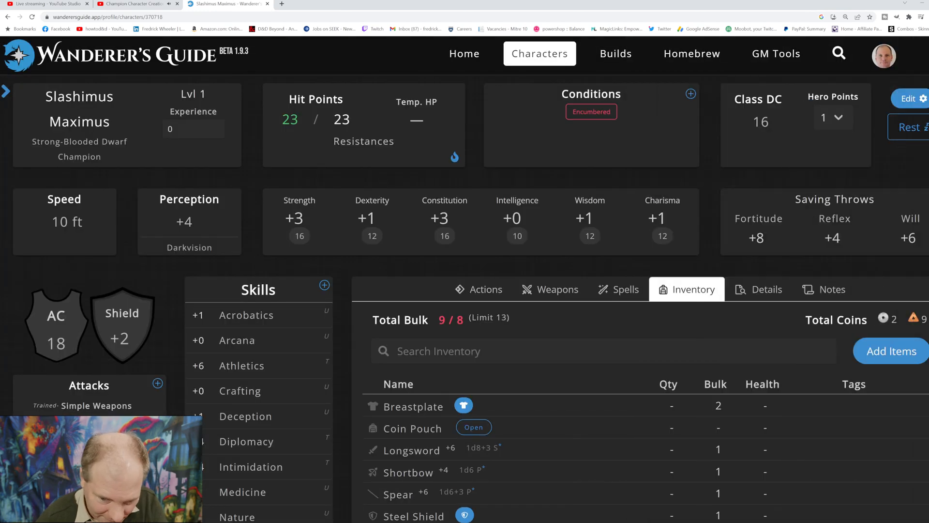
Step: Search the items available to add for "arrow" and buy 10 Arrows
left_click(892, 351)
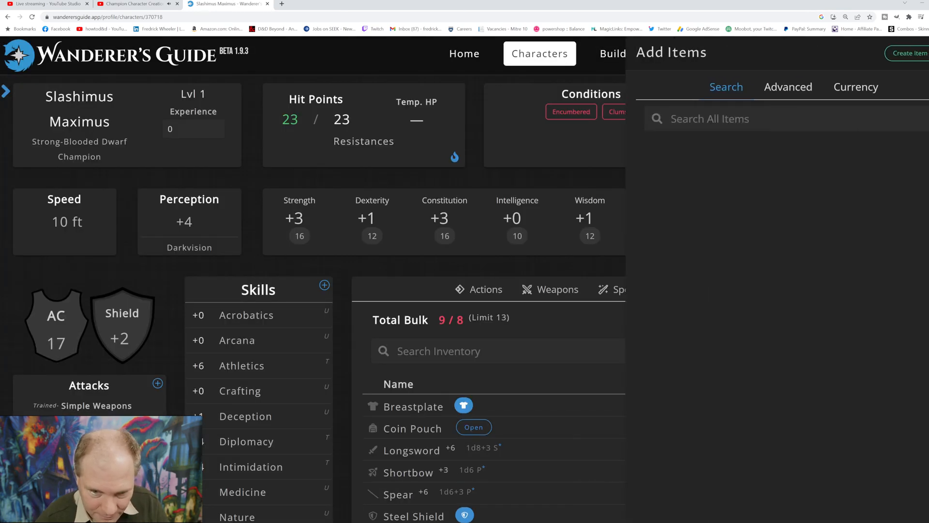
left_click(709, 119)
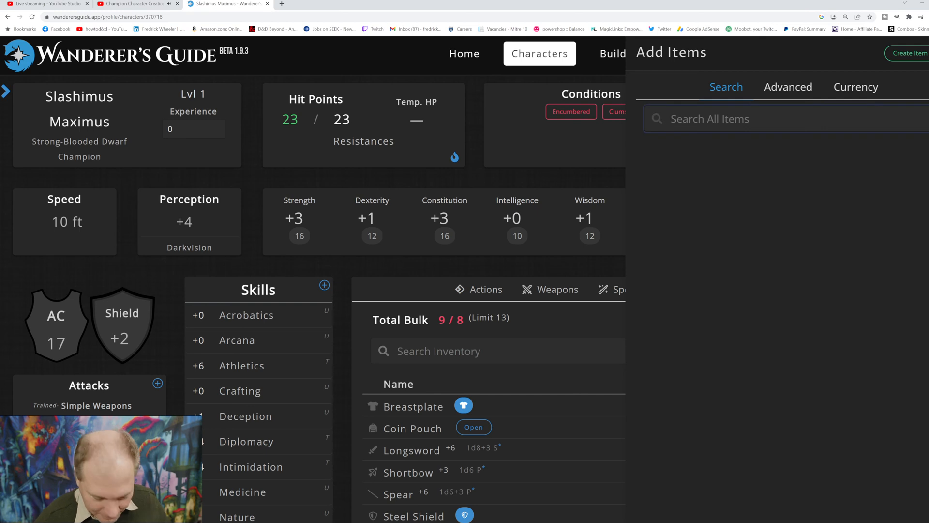
type("arro")
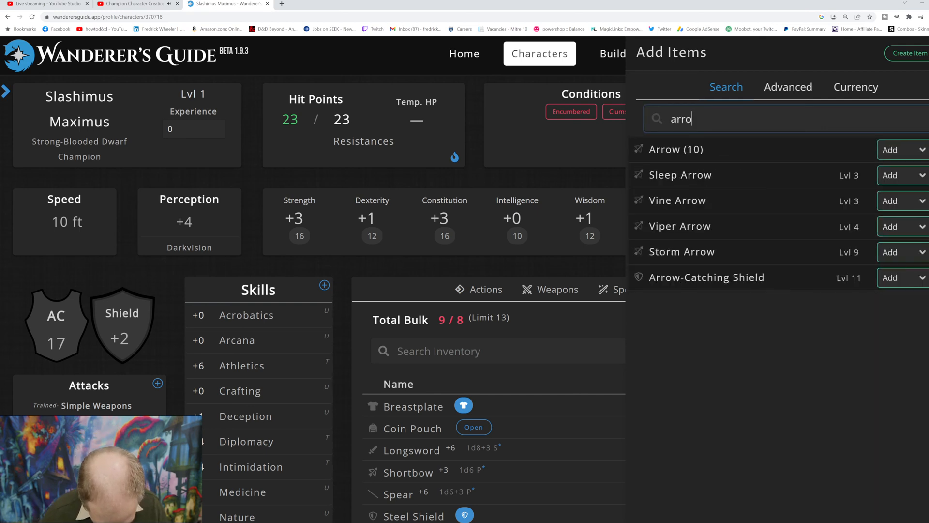
type("ws")
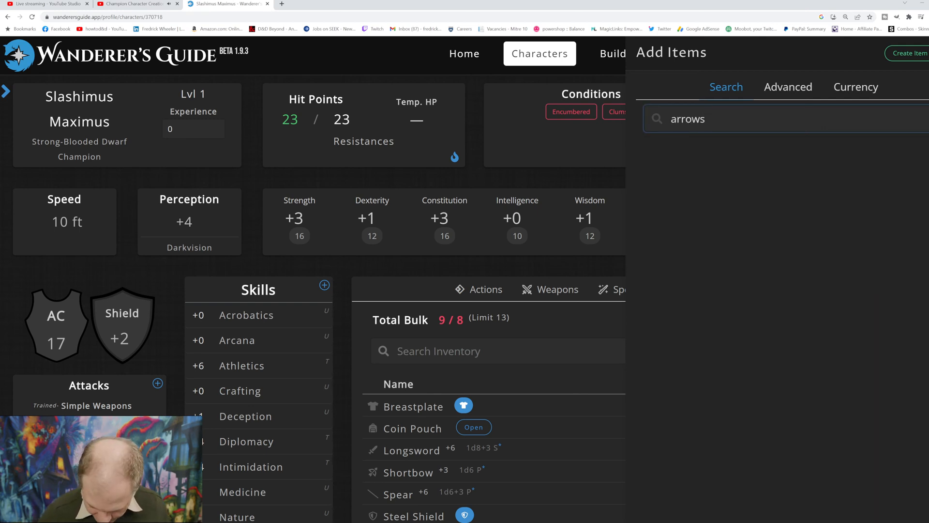
key("BackSpace")
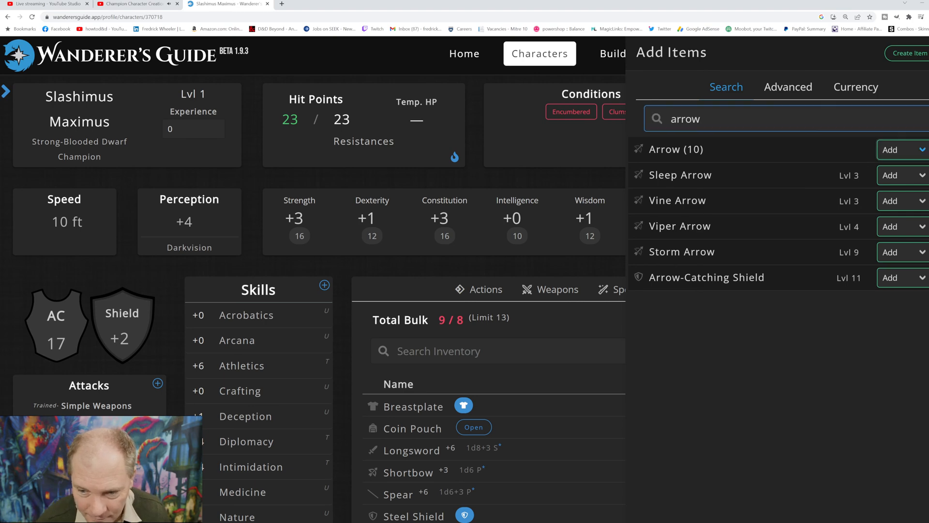
left_click(896, 170)
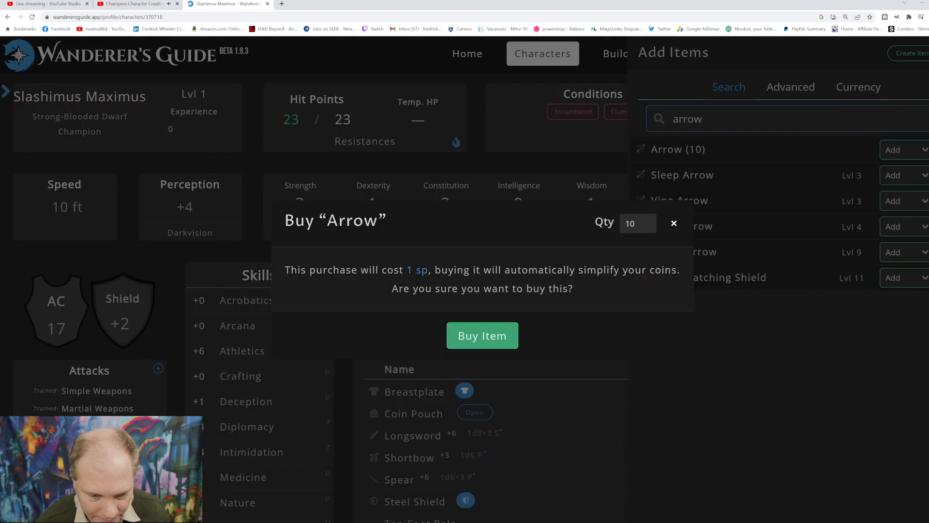
left_click(483, 335)
Step: Review the inventory list and check the details of the Arrow item
scroll(482, 336, "down", 1)
scroll(482, 336, "down", 5)
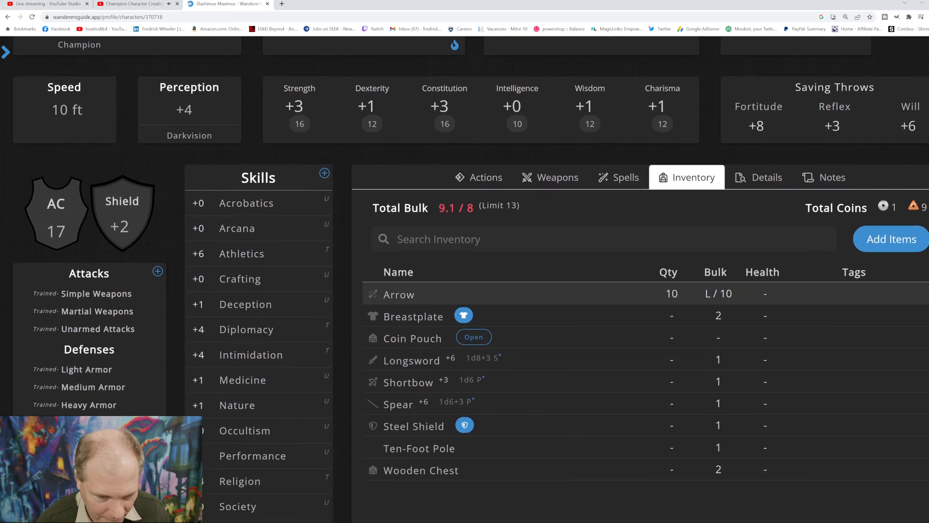
scroll(483, 336, "up", 2)
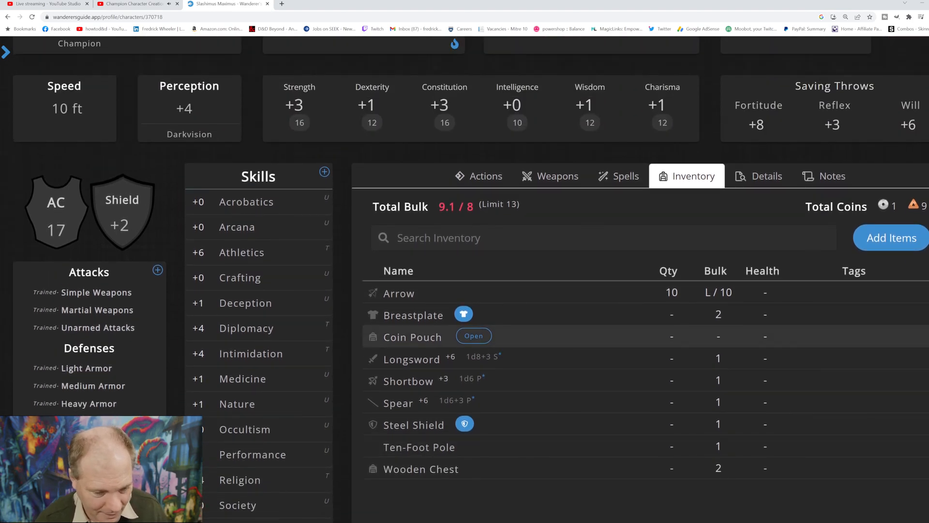
scroll(884, 280, "up", 2)
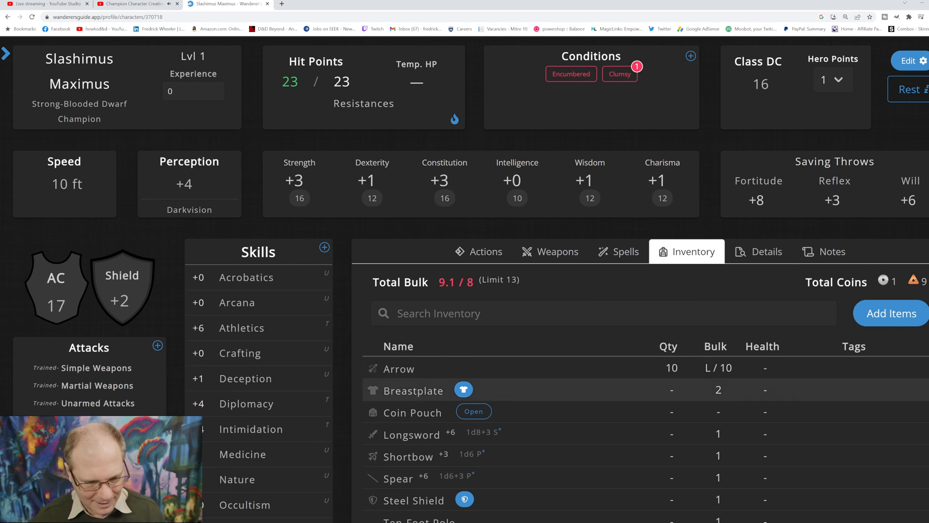
scroll(629, 387, "down", 2)
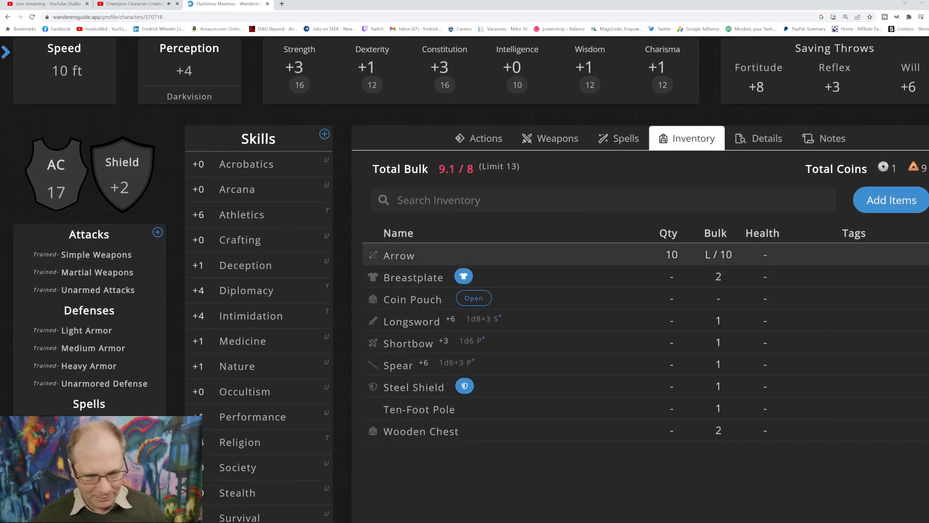
left_click(399, 255)
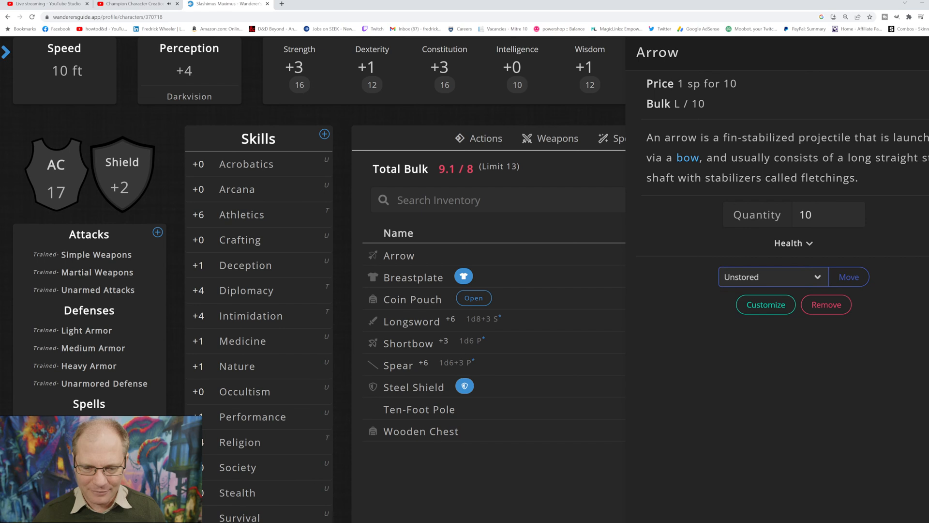
key("Escape")
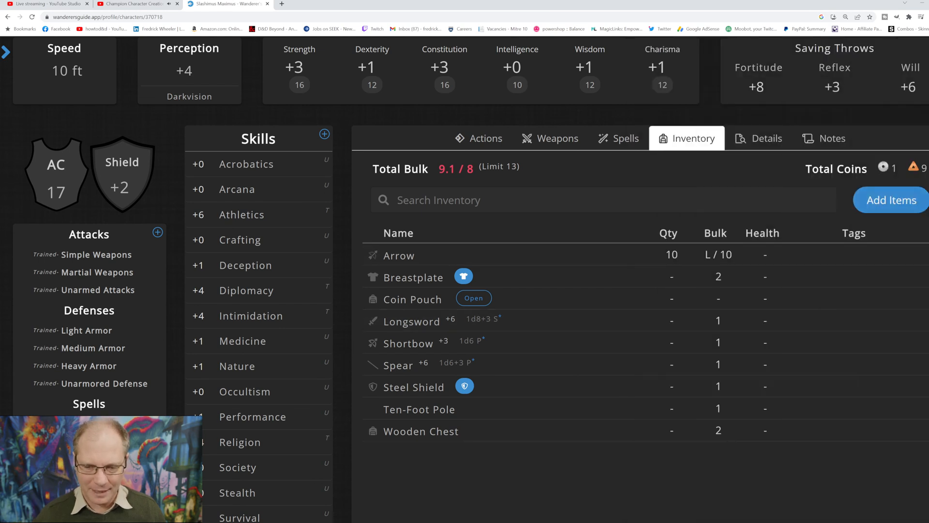
Step: Search the items available to add for "quiver" and buy the Quiver
left_click(892, 199)
left_click(726, 119)
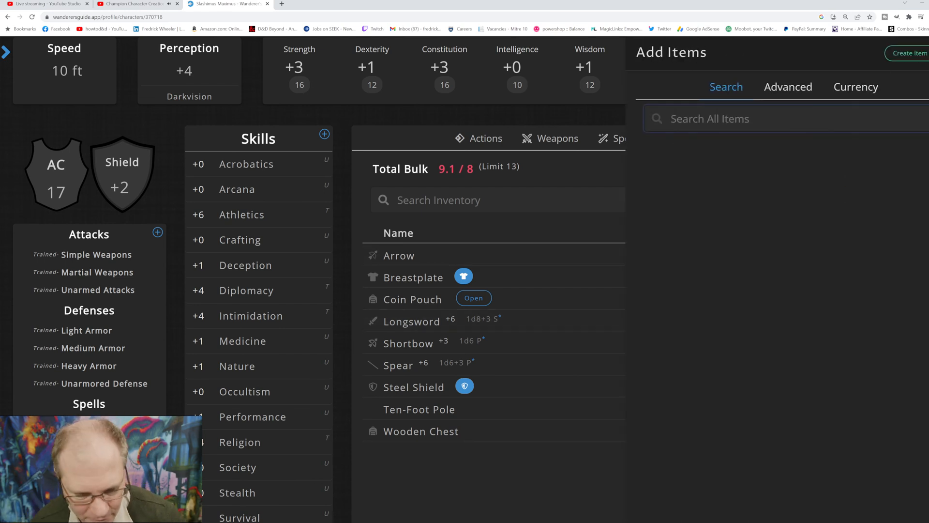
type("q")
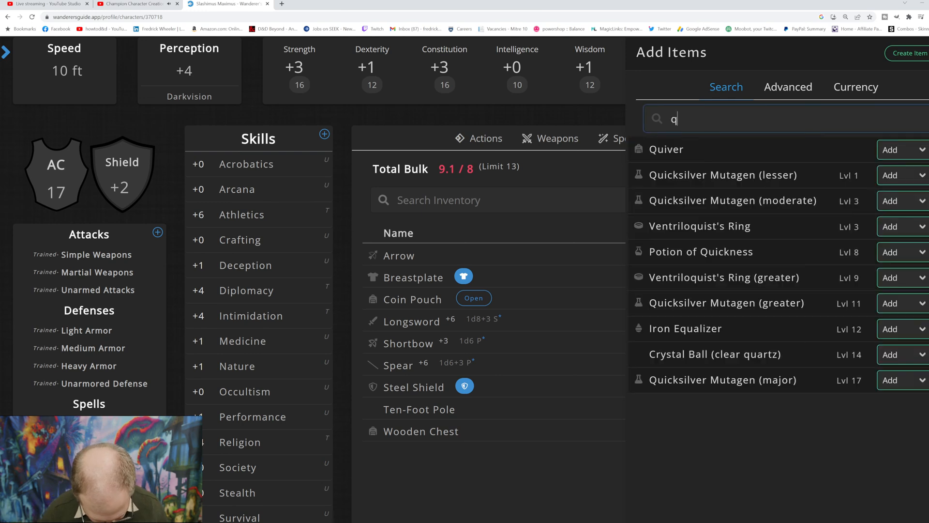
type("uiver")
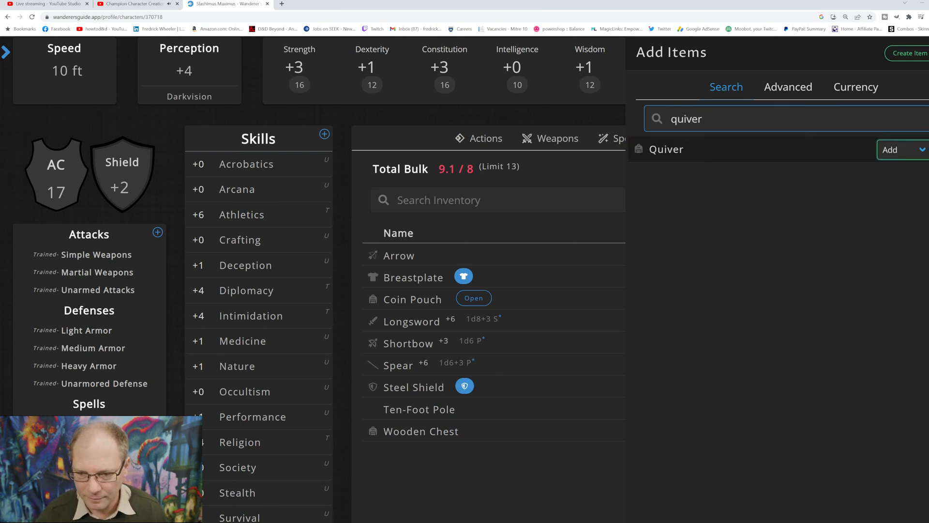
left_click(902, 163)
left_click(483, 334)
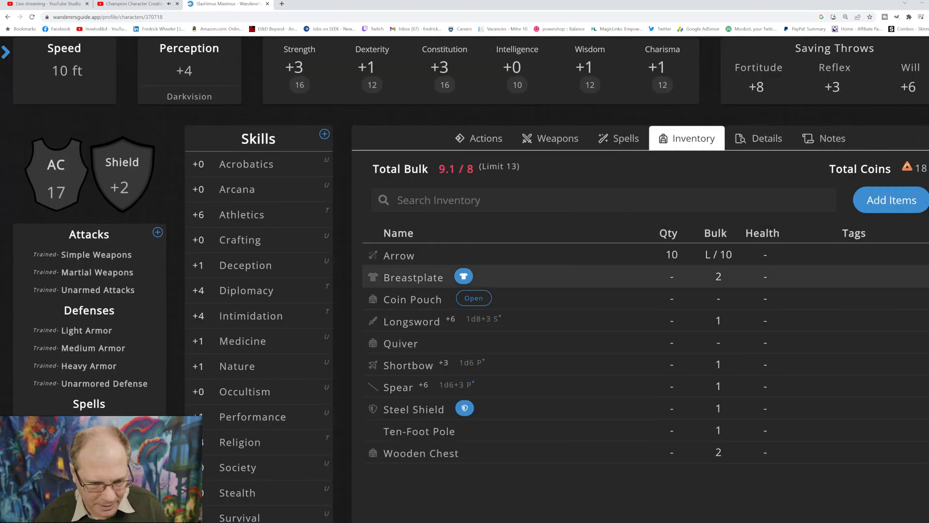
Step: Store the Arrows inside the Quiver
left_click(482, 255)
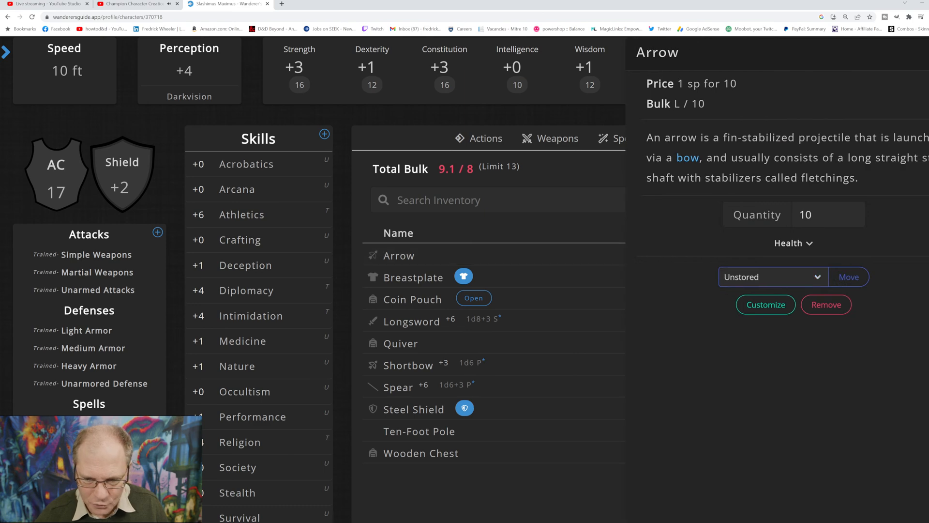
left_click(849, 277)
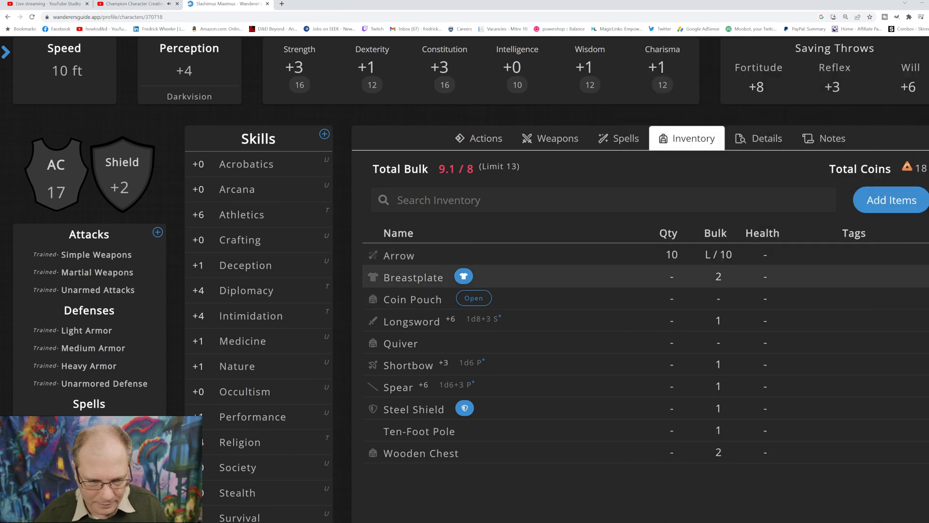
left_click(483, 255)
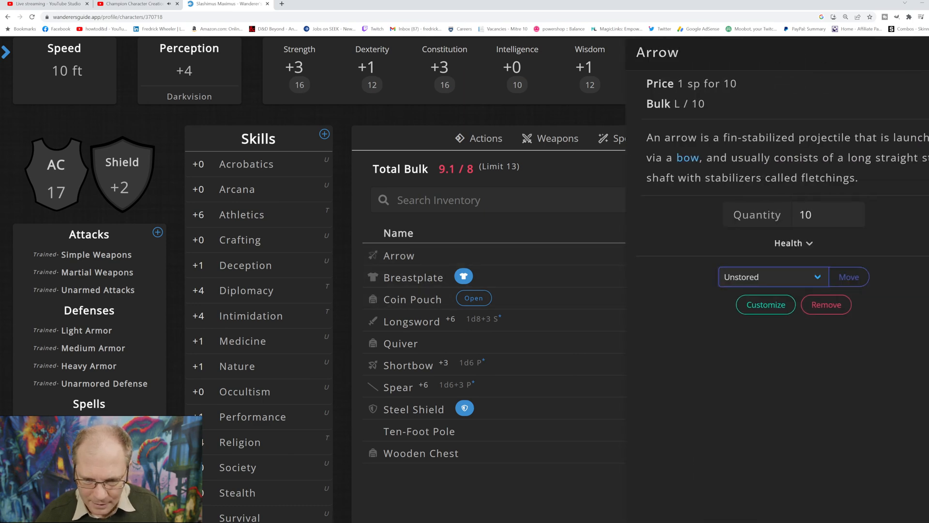
left_click(762, 313)
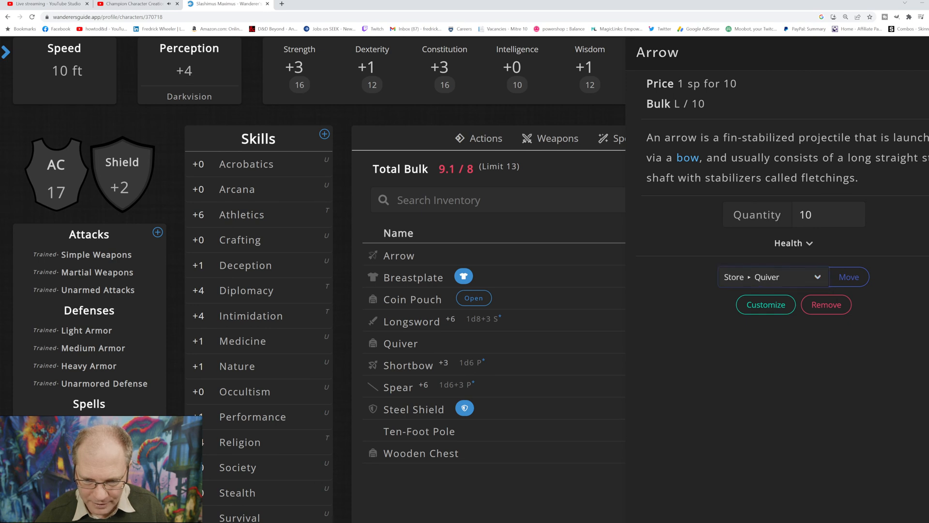
left_click(849, 277)
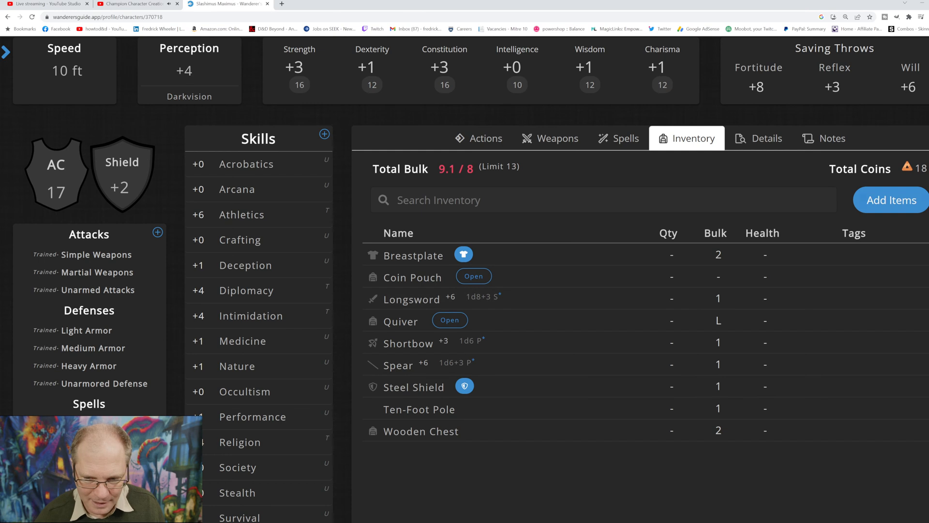
Step: Search the items available to add for "backpack" and buy the Backpack
left_click(891, 200)
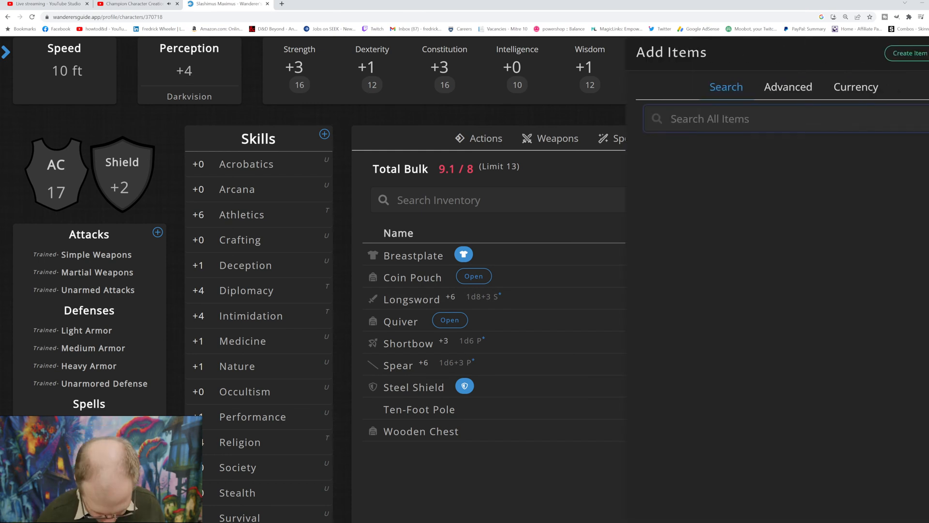
type("backpack")
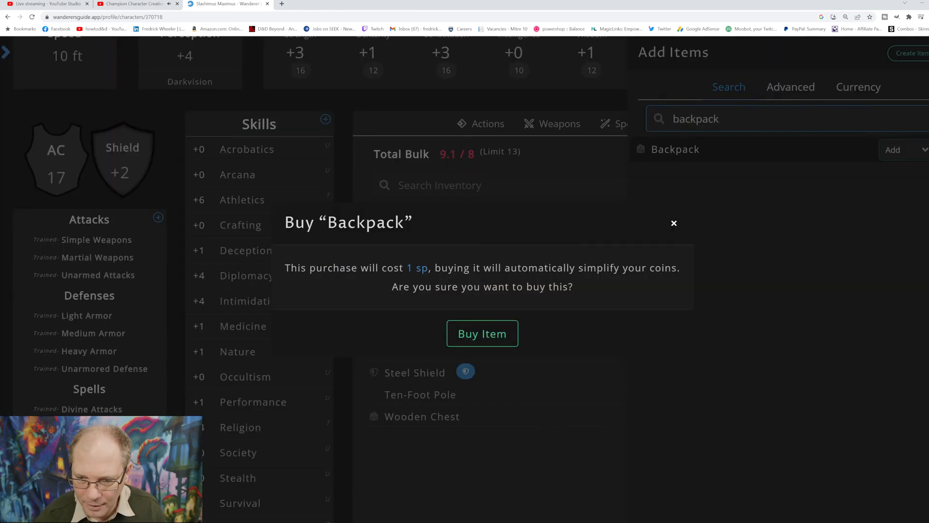
left_click(481, 332)
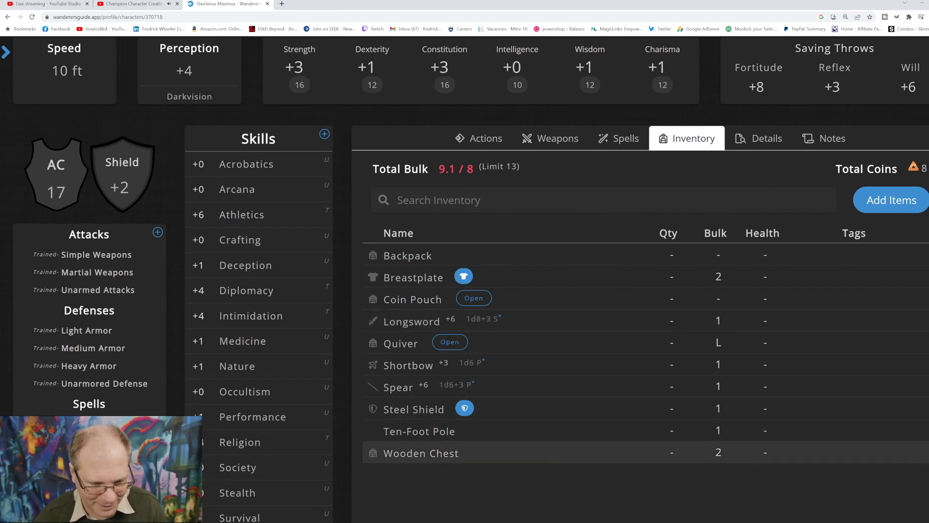
Step: Store the Wooden Chest inside the Backpack
left_click(421, 453)
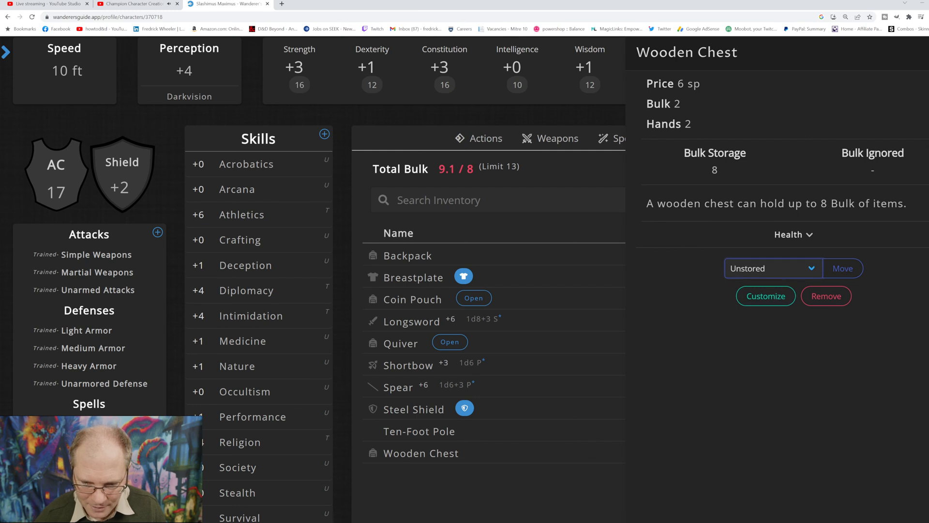
key("Down")
left_click(843, 268)
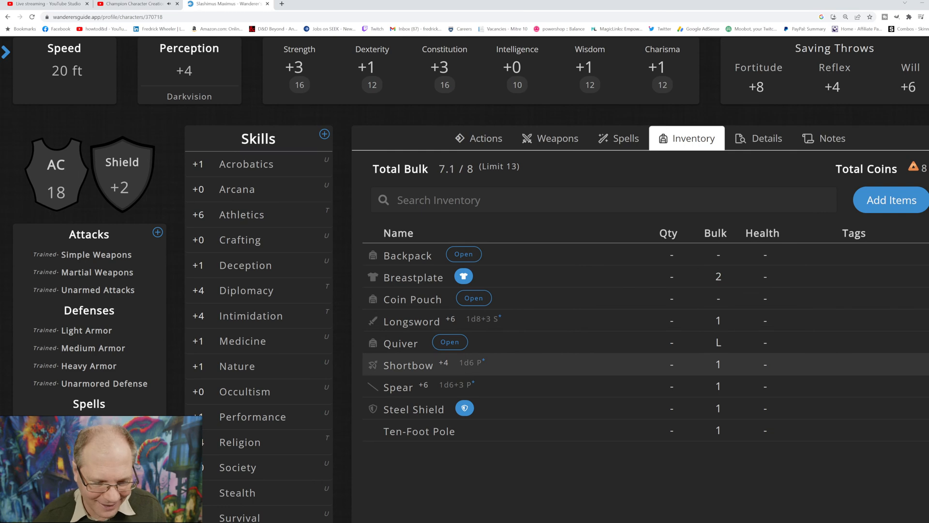
Step: Examine the descriptions of the character's level 1 spells Lay on Hands and Overstuff
scroll(465, 291, "up", 3)
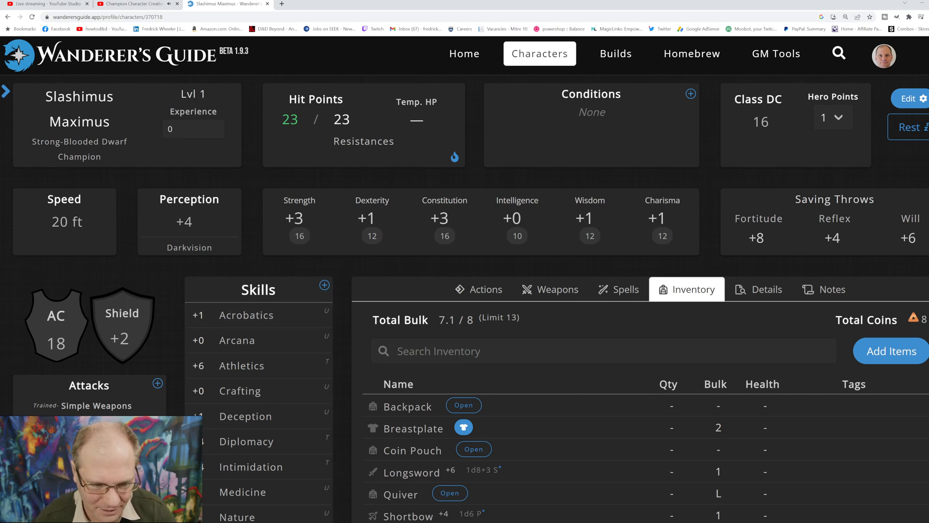
left_click(620, 289)
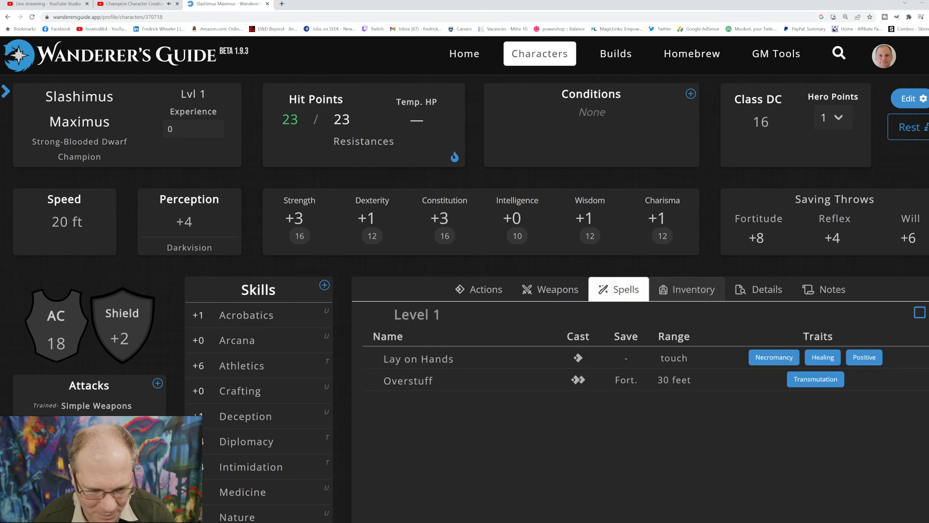
left_click(419, 358)
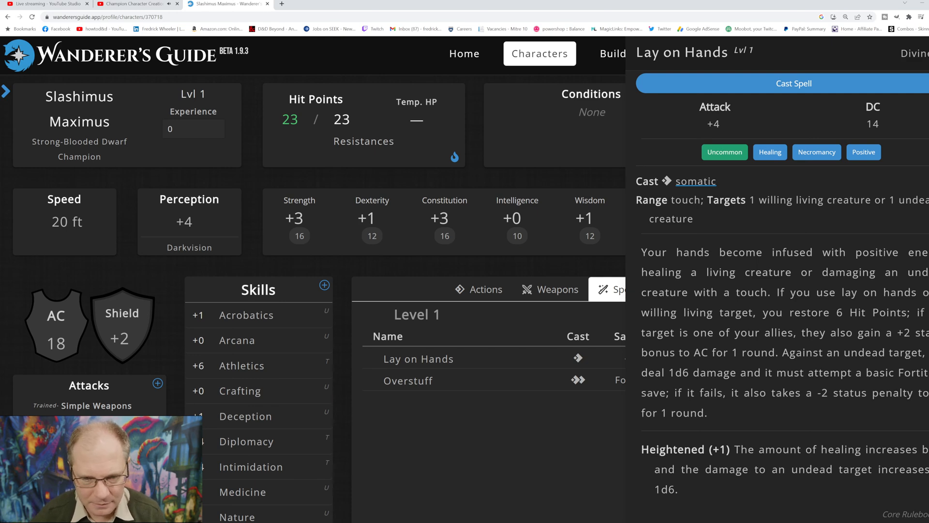
scroll(312, 278, "down", 4)
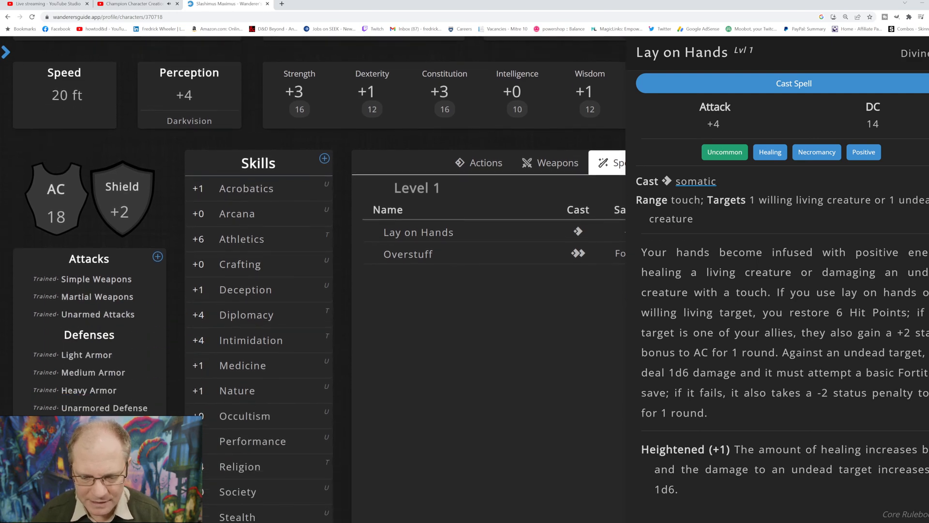
scroll(313, 278, "up", 4)
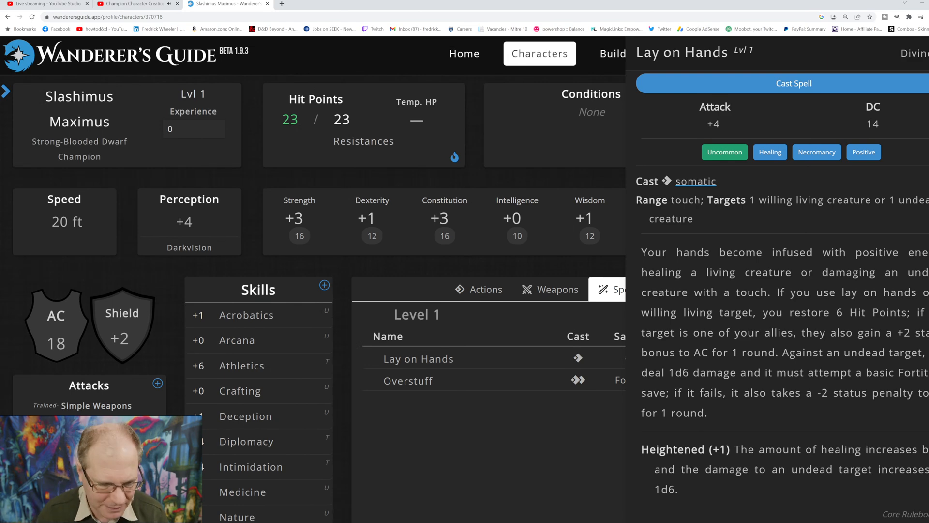
left_click(484, 426)
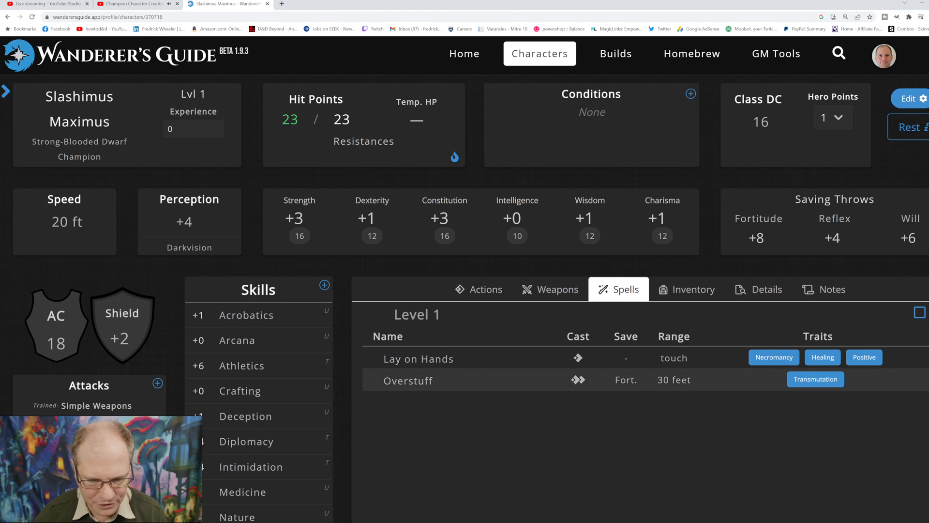
left_click(408, 380)
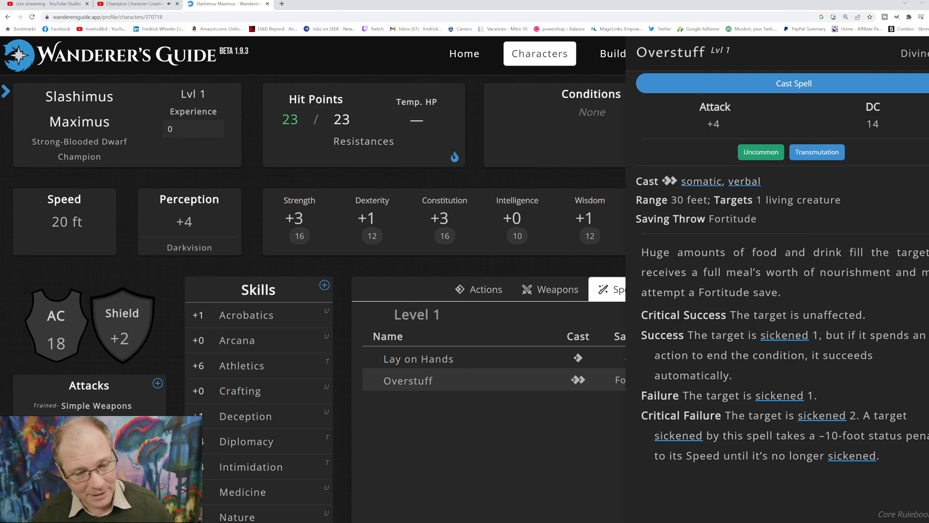
left_click(491, 266)
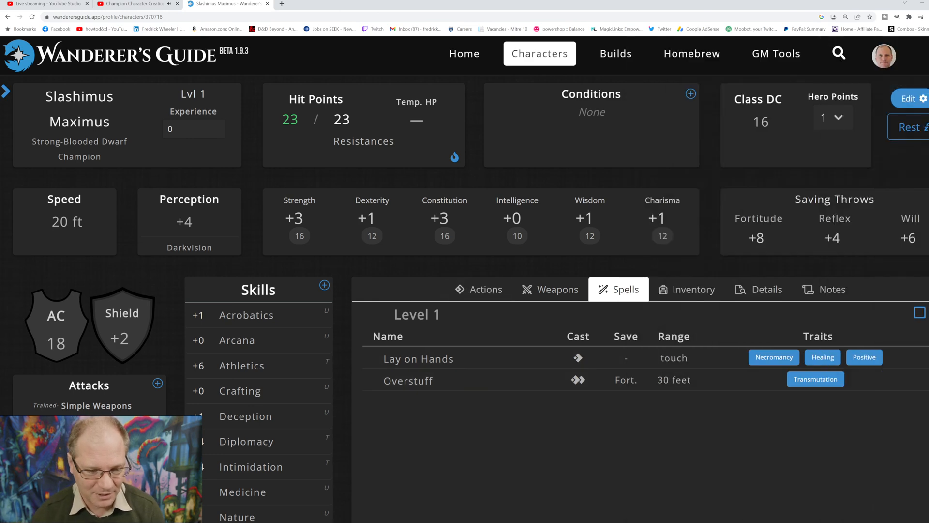